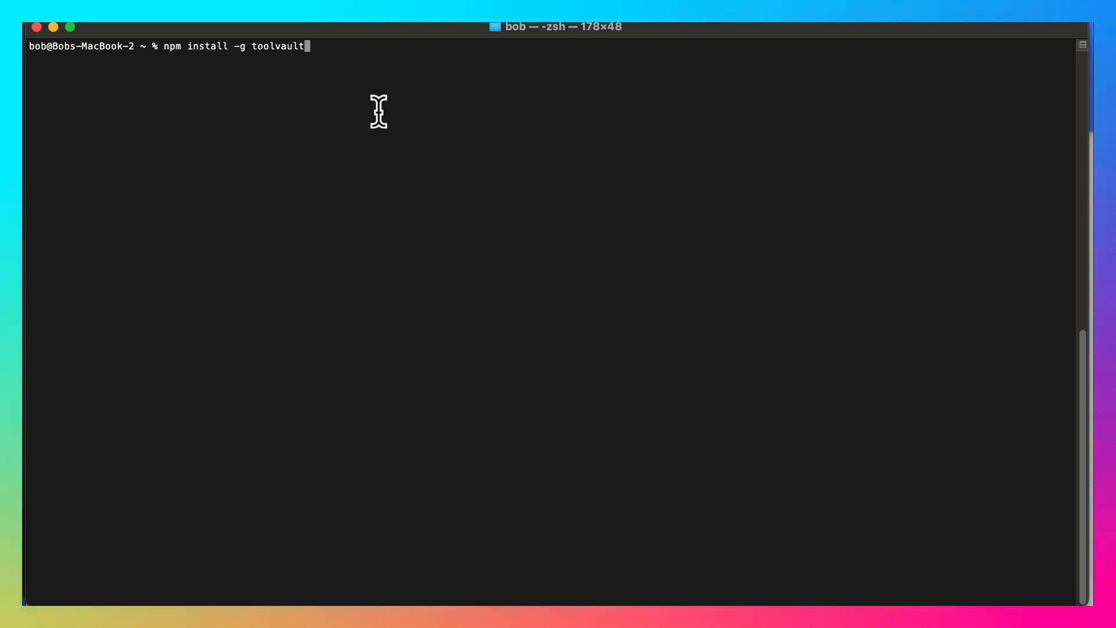
Install the toolvault package globally with npm and start the server on port 3000
{"action": "key", "text": "Return"}
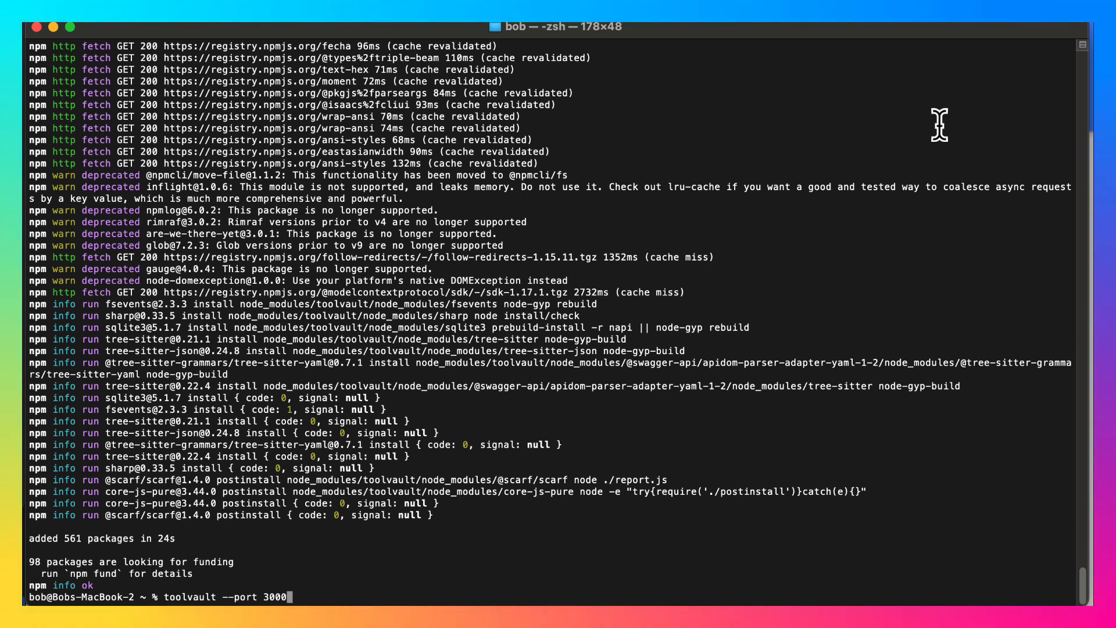
{"action": "key", "text": "Return"}
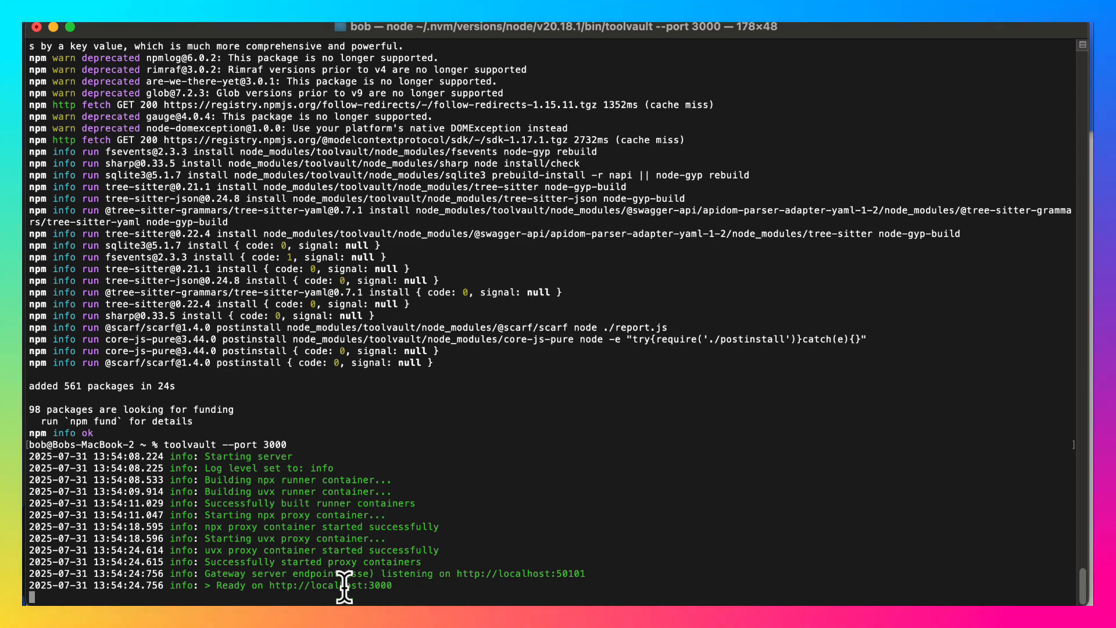
{"action": "right_click", "coordinate": [322, 589]}
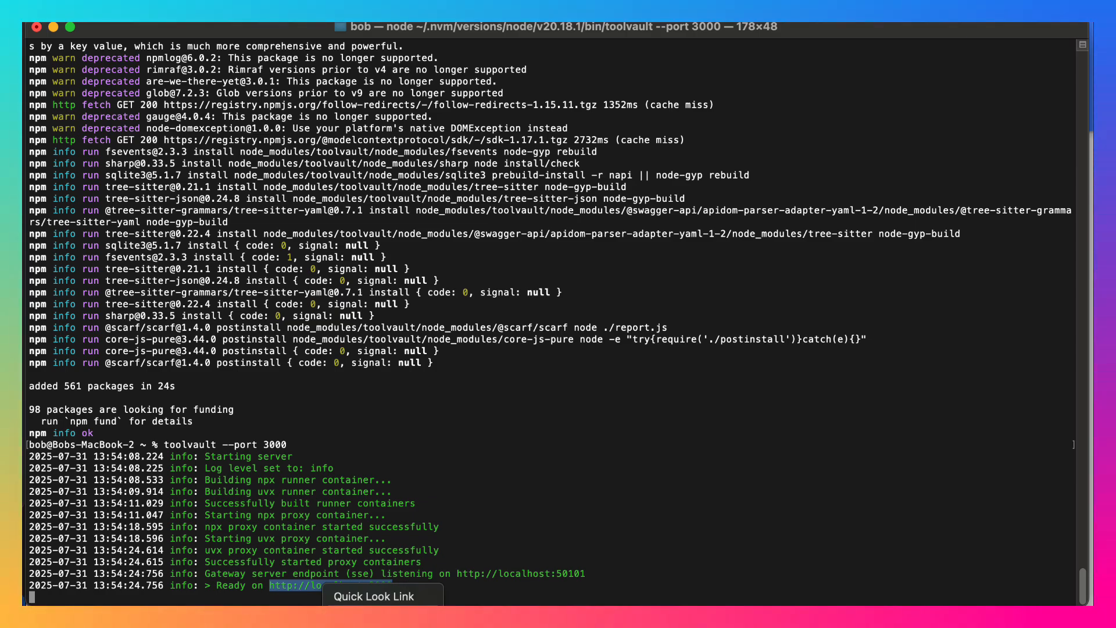
{"action": "left_click", "coordinate": [367, 617]}
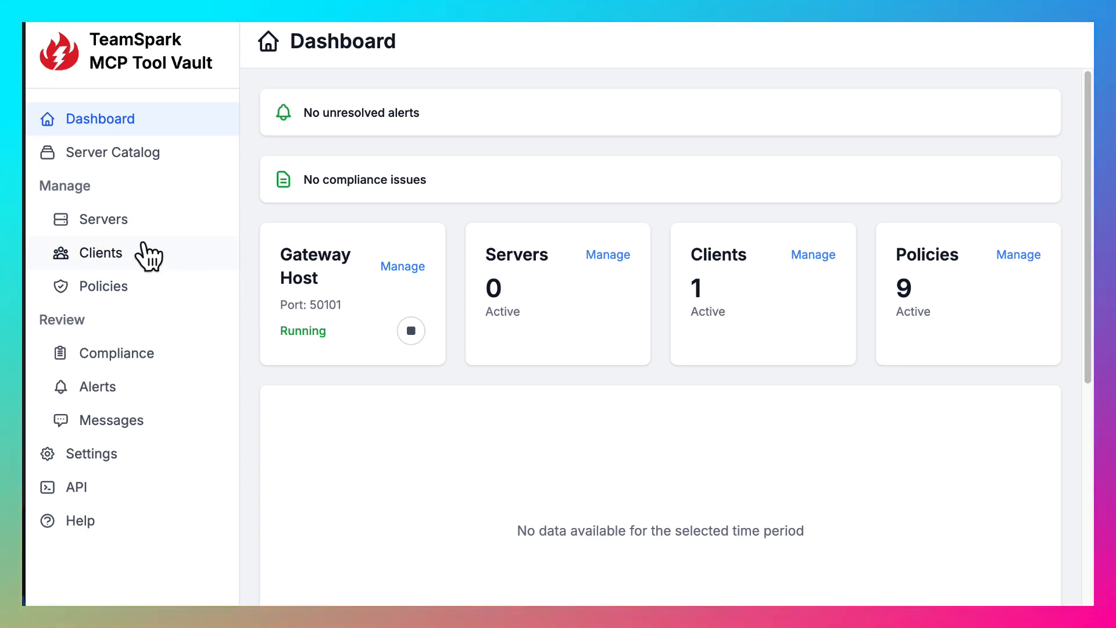
{"action": "left_click", "coordinate": [104, 256]}
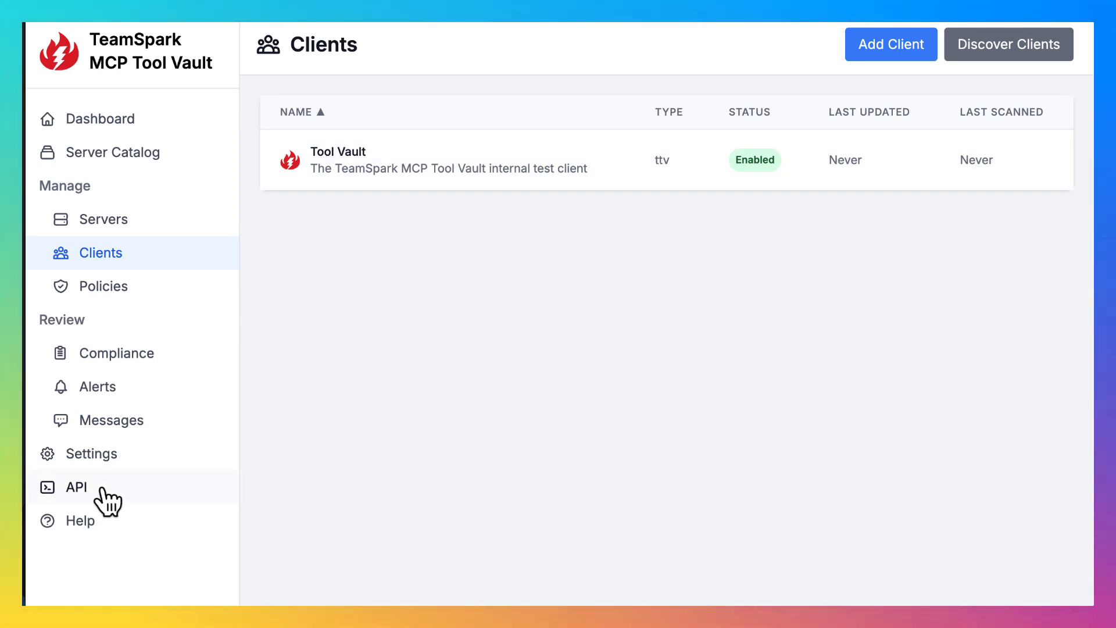
{"action": "left_click", "coordinate": [81, 520]}
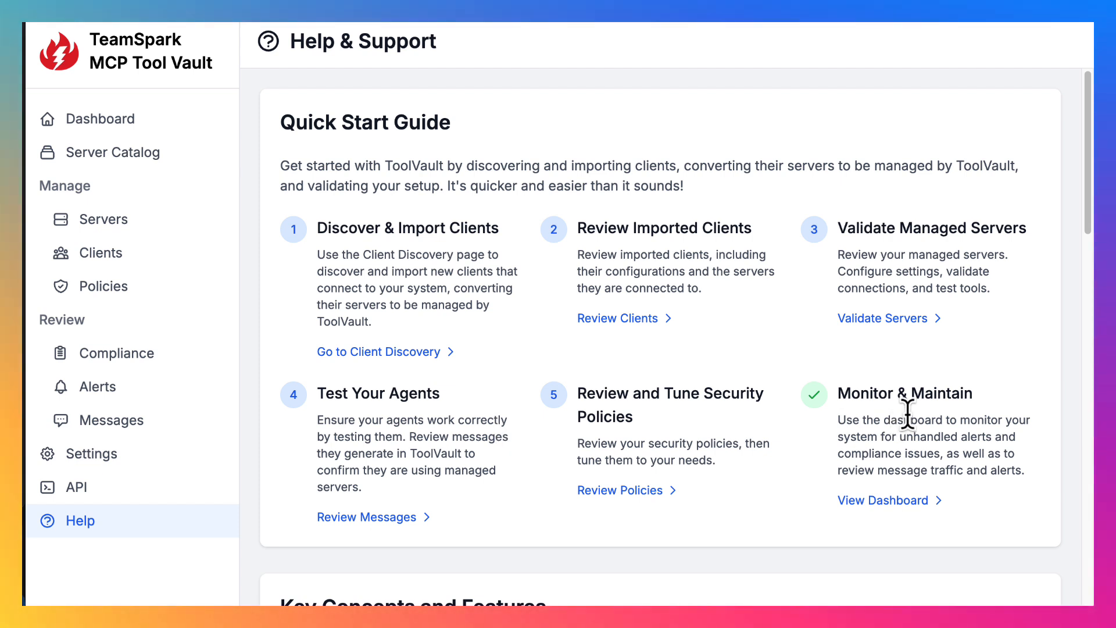
Run client discovery with Global Scan and Project Scan for projects currently using tools
{"action": "left_click", "coordinate": [108, 251]}
{"action": "left_click", "coordinate": [997, 48]}
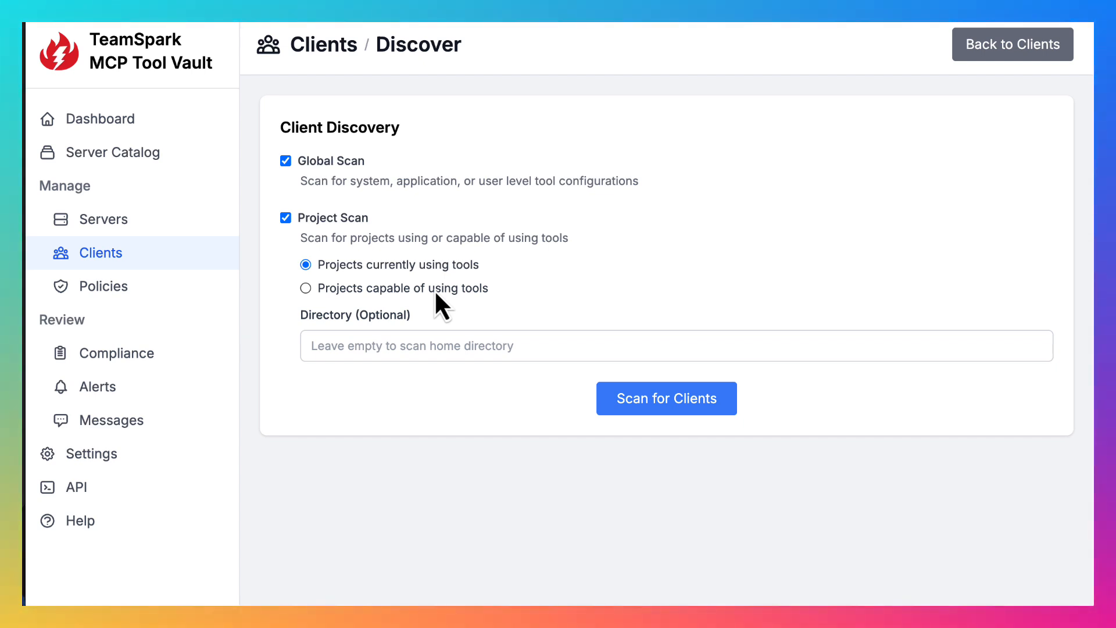
{"action": "left_click", "coordinate": [676, 401]}
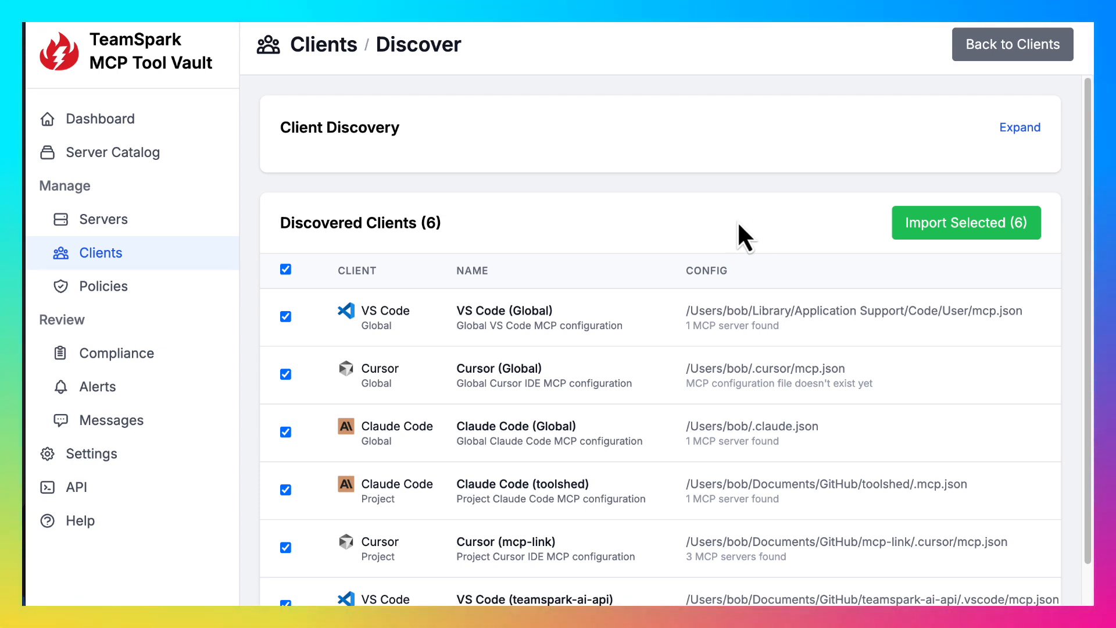
Import all discovered clients except VS Code (teamspark-ai-api), with auto update, conversion to managed servers and running converted servers in containers
{"action": "scroll", "coordinate": [738, 223], "scroll_direction": "down", "scroll_amount": 2}
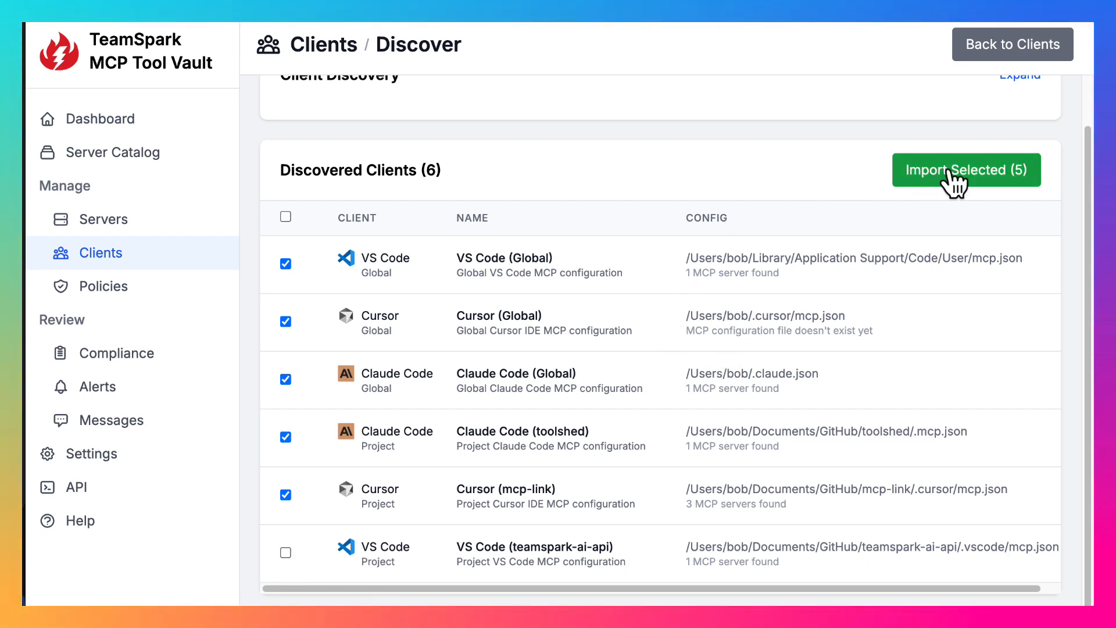
{"action": "left_click", "coordinate": [954, 183]}
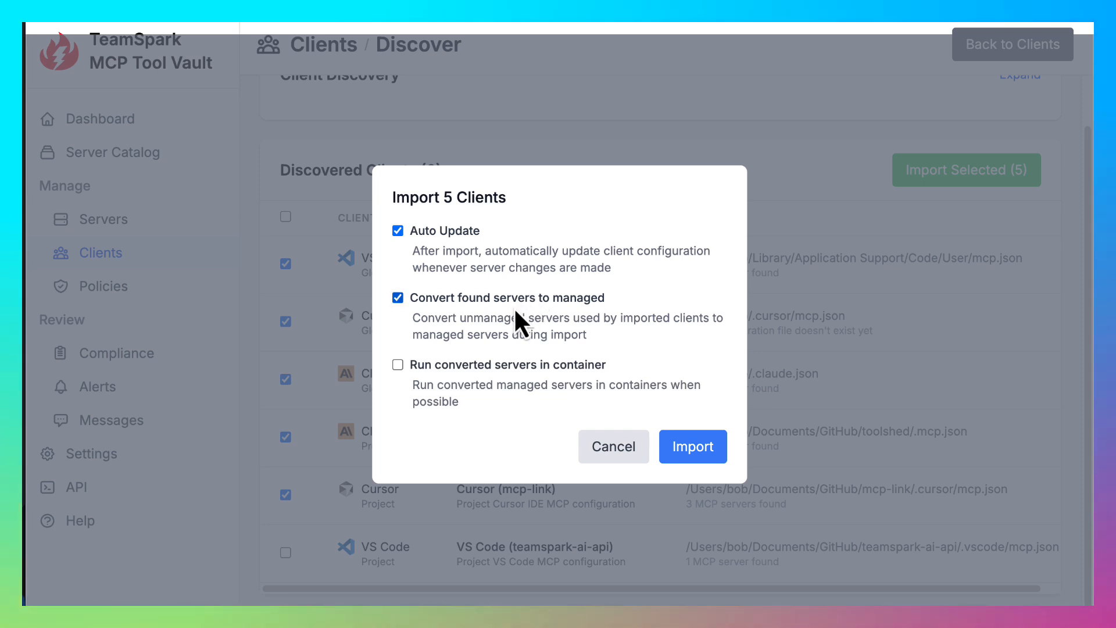
{"action": "left_click", "coordinate": [510, 364]}
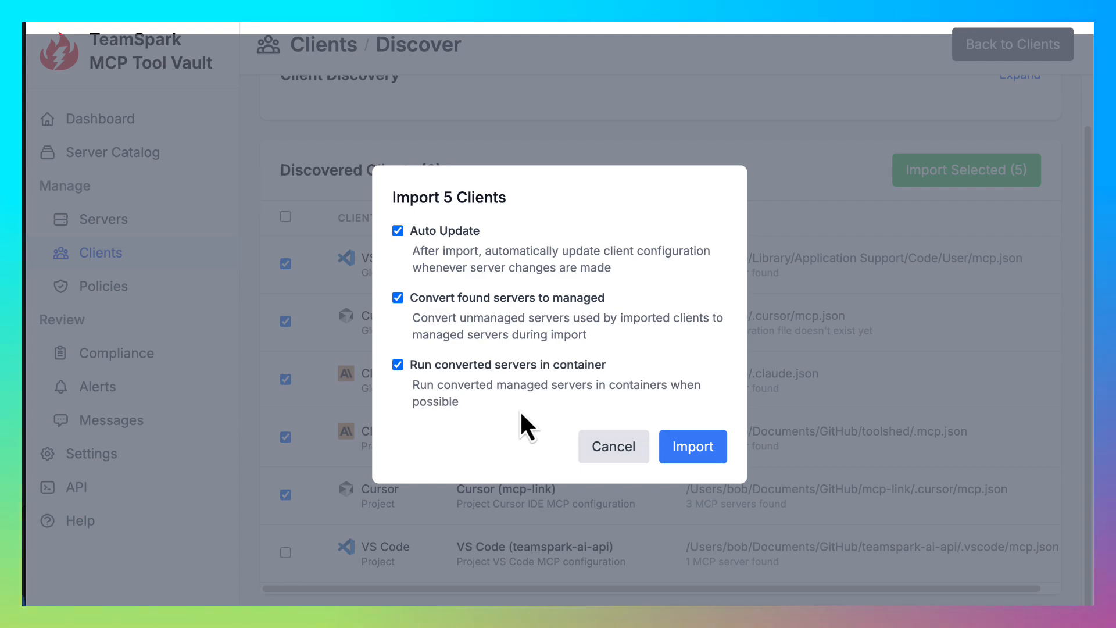
{"action": "left_click", "coordinate": [690, 446]}
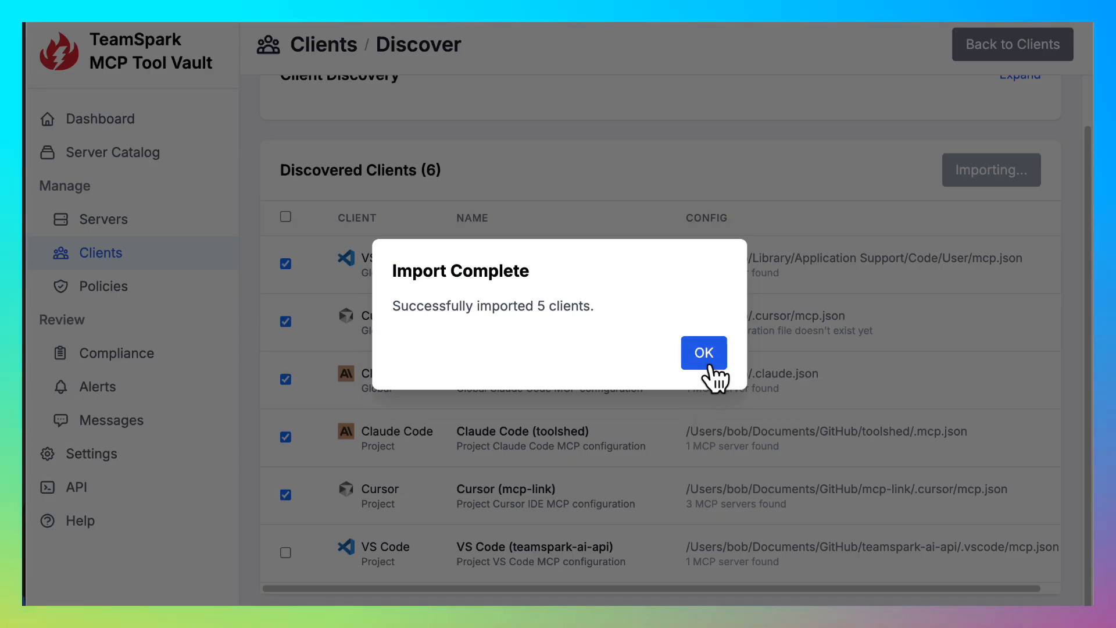
{"action": "left_click", "coordinate": [702, 354]}
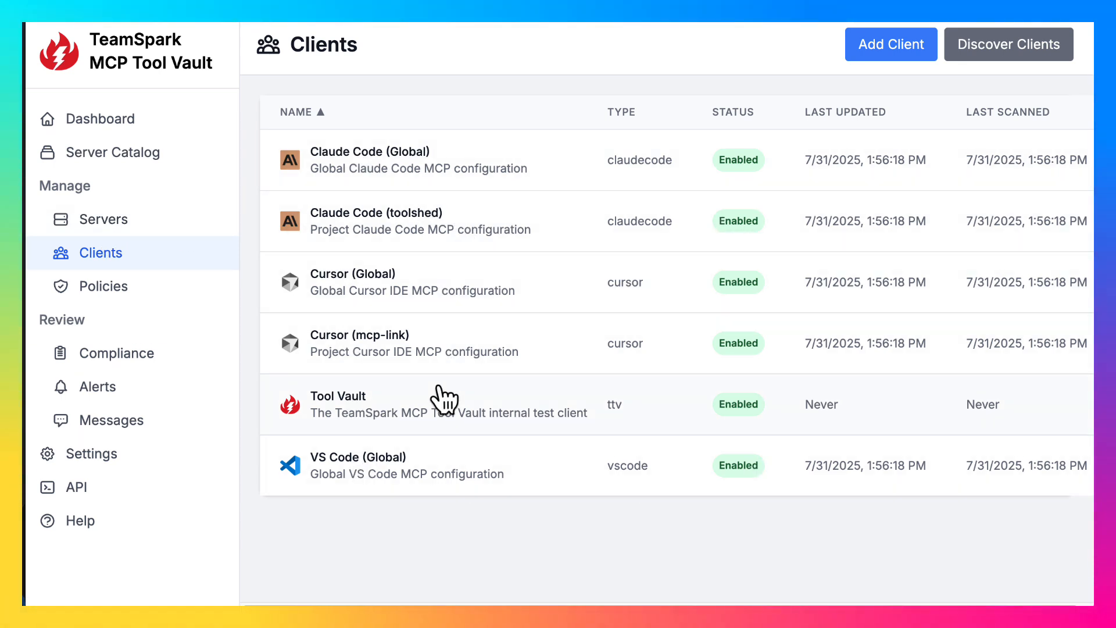
Examine the servers of the Cursor (mcp-link) client and the clients that use its fetch server
{"action": "left_click", "coordinate": [399, 353]}
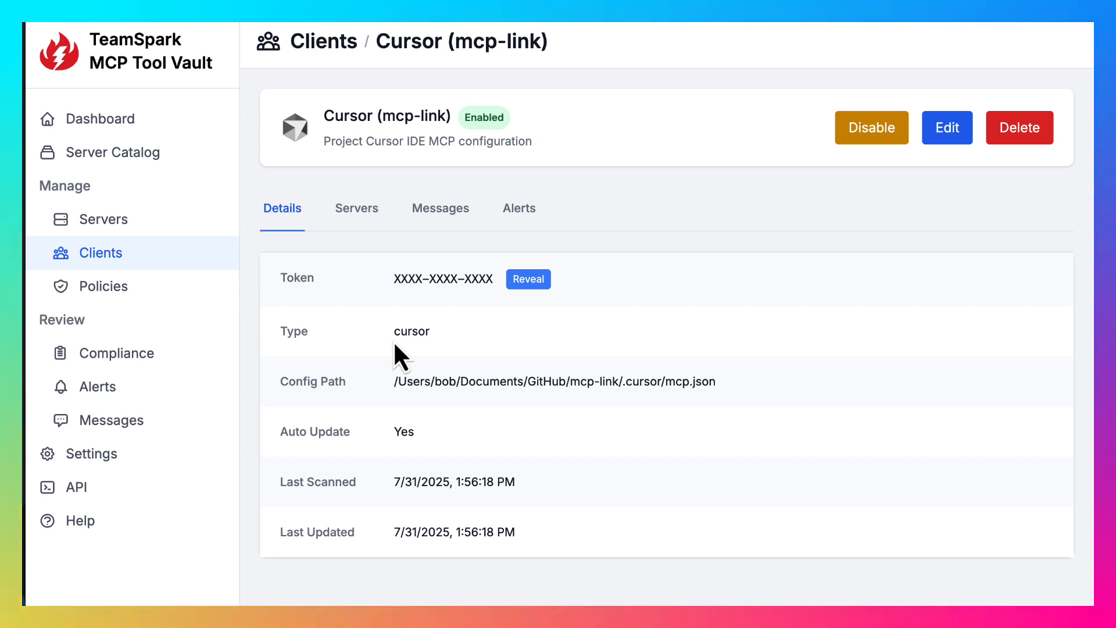
{"action": "left_click", "coordinate": [359, 212]}
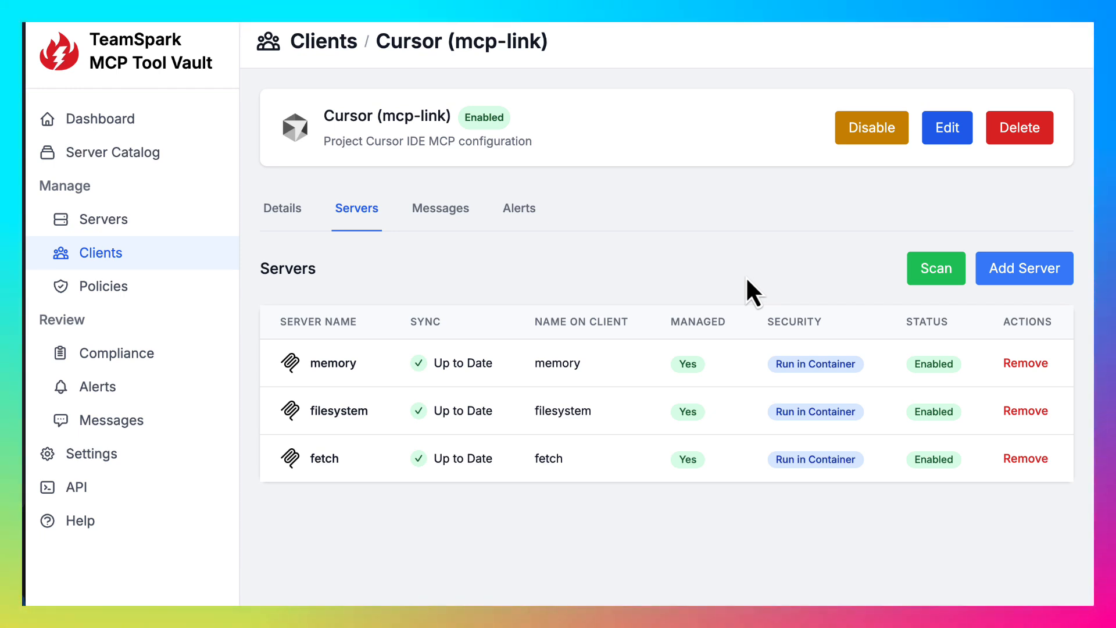
{"action": "left_click", "coordinate": [326, 462]}
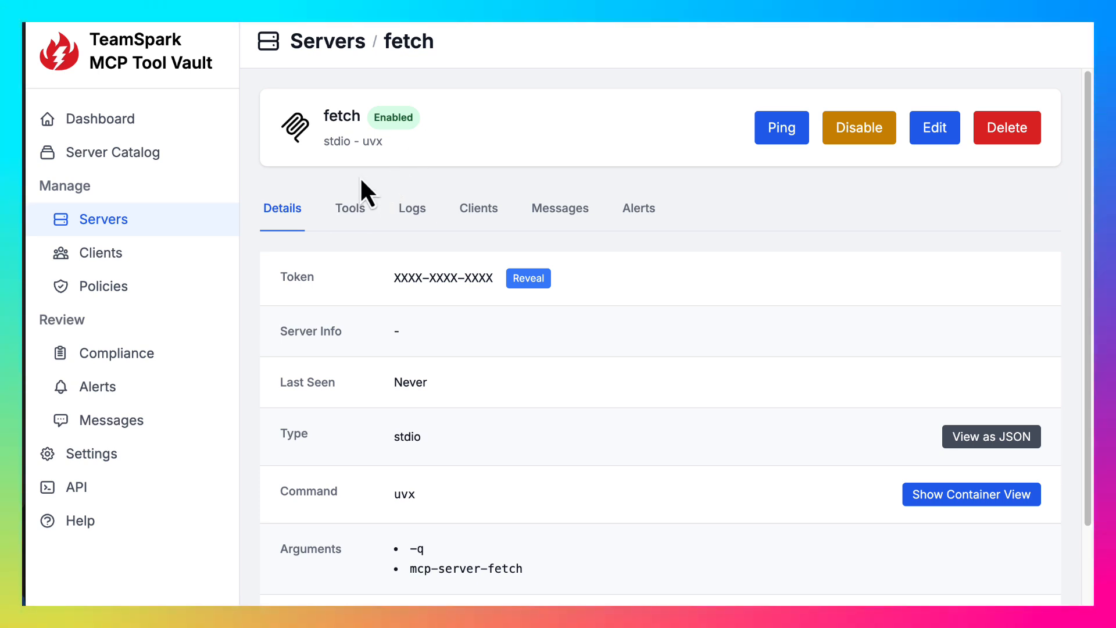
{"action": "left_click", "coordinate": [487, 213]}
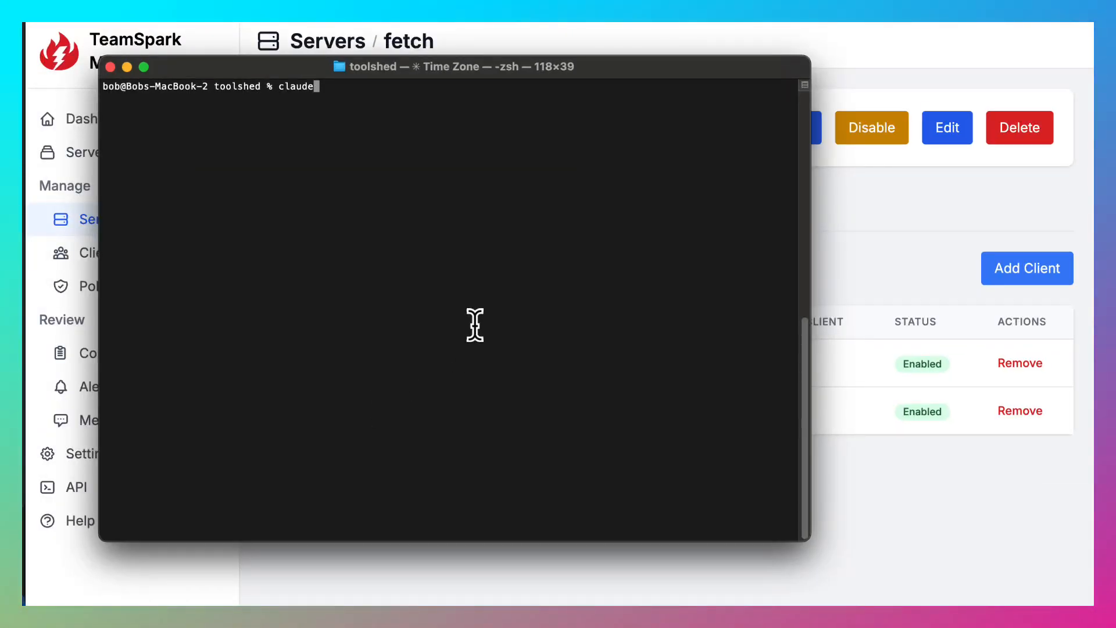
Start Claude Code in the toolshed folder and list its MCP servers with /mcp
{"action": "key", "text": "Return"}
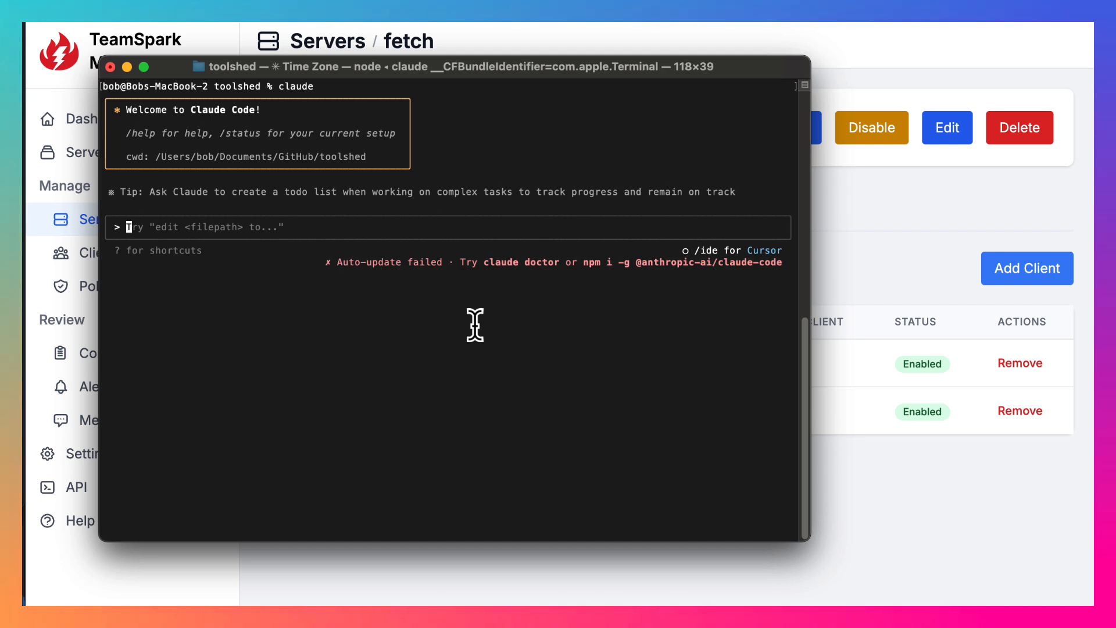
{"action": "type", "text": "/"}
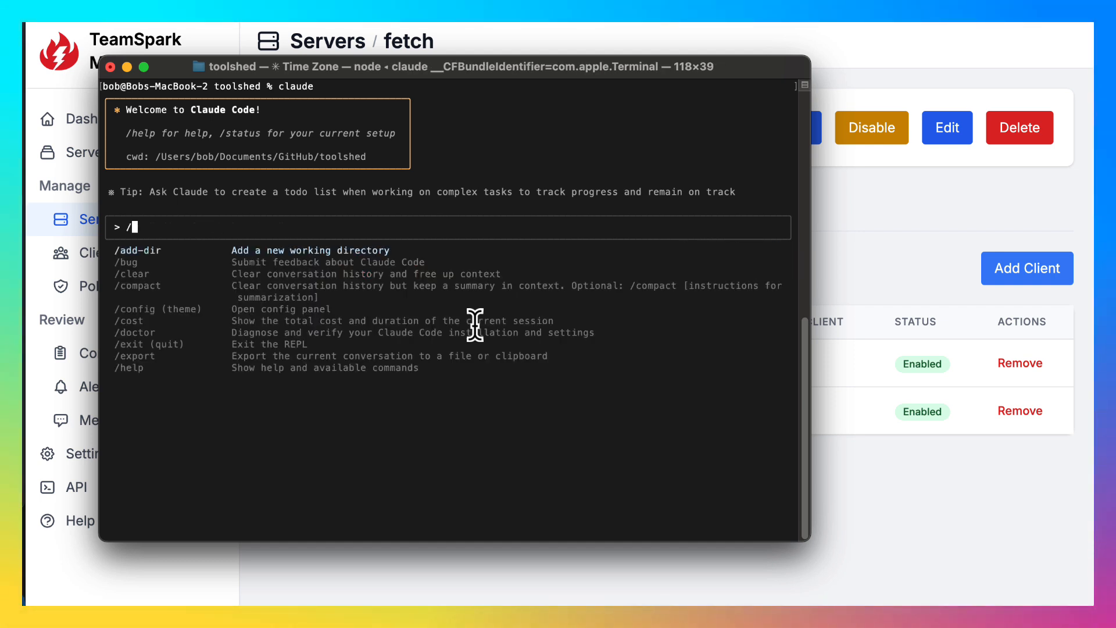
{"action": "type", "text": "mcp"}
{"action": "key", "text": "Return"}
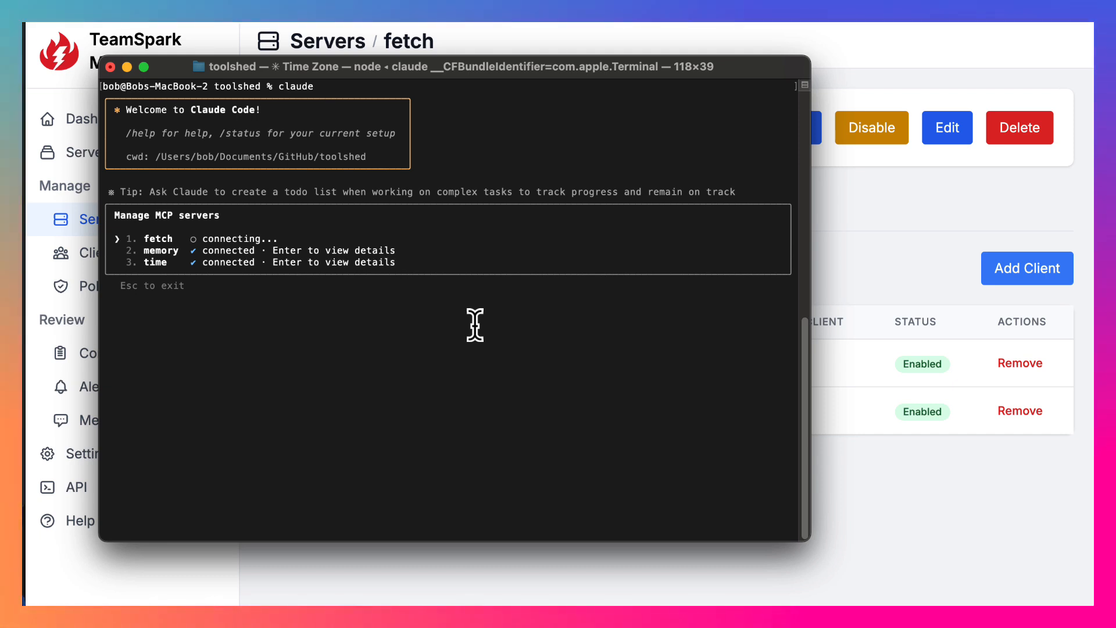
View the details of the time MCP server and return to the Claude Code prompt
{"action": "key", "text": "Down"}
{"action": "key", "text": "Down"}
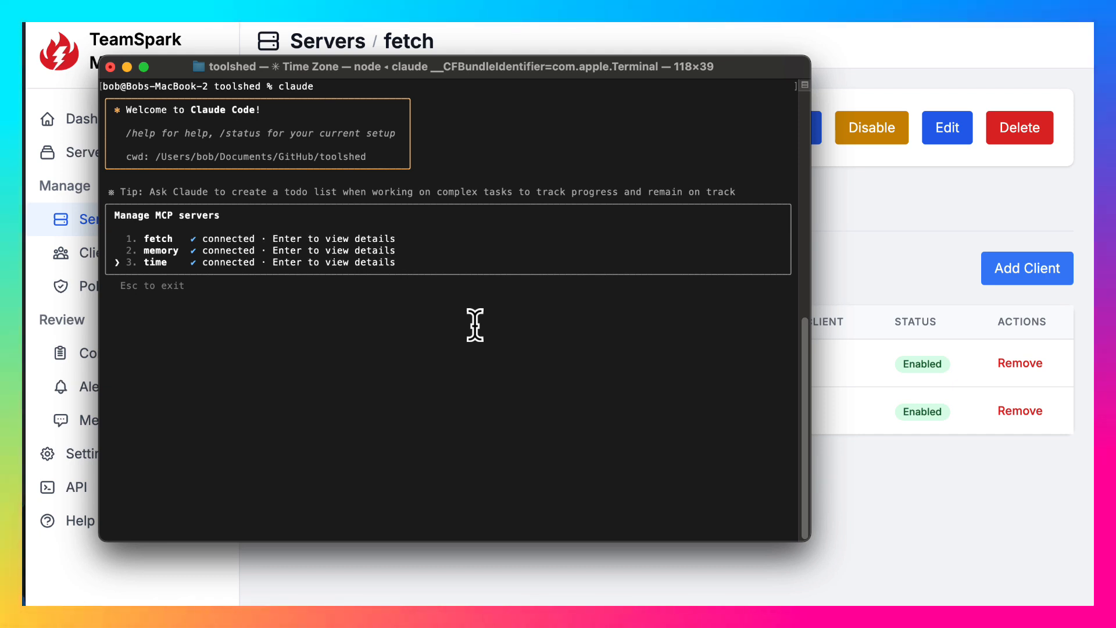
{"action": "key", "text": "Return"}
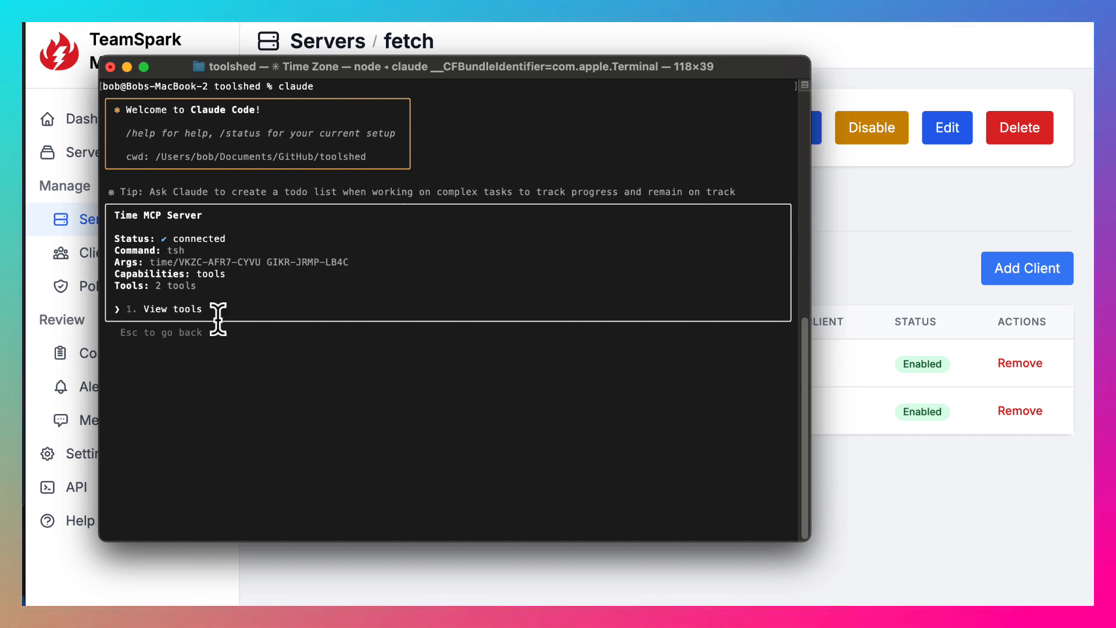
{"action": "key", "text": "Escape"}
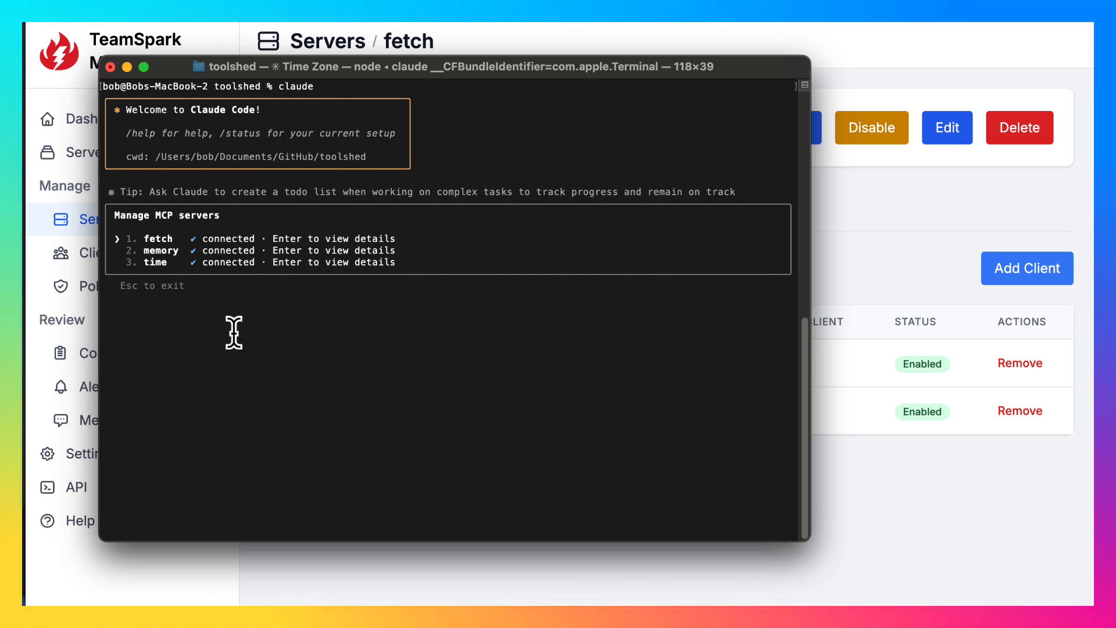
{"action": "key", "text": "Escape"}
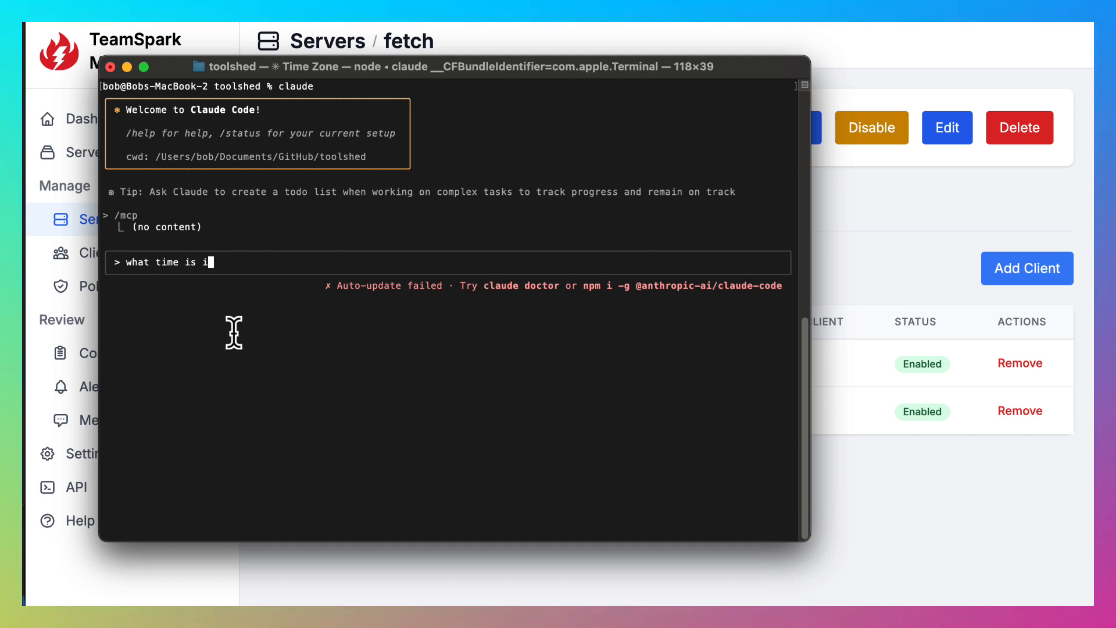
Ask Claude Code "what time is it in pdt"
{"action": "type", "text": "what time is it in pdt"}
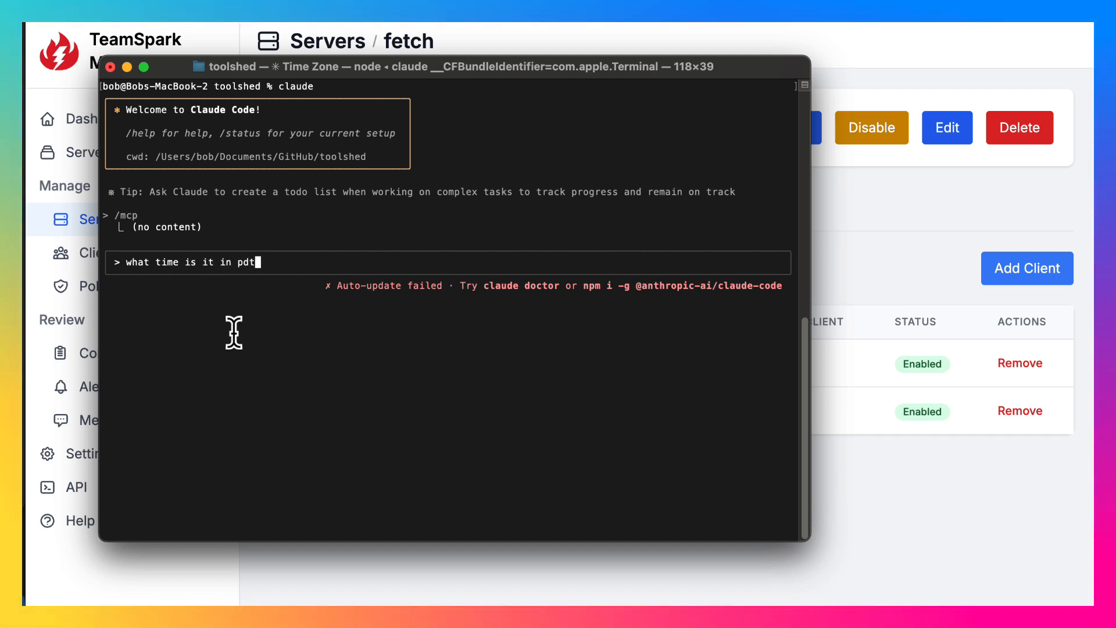
{"action": "key", "text": "Return"}
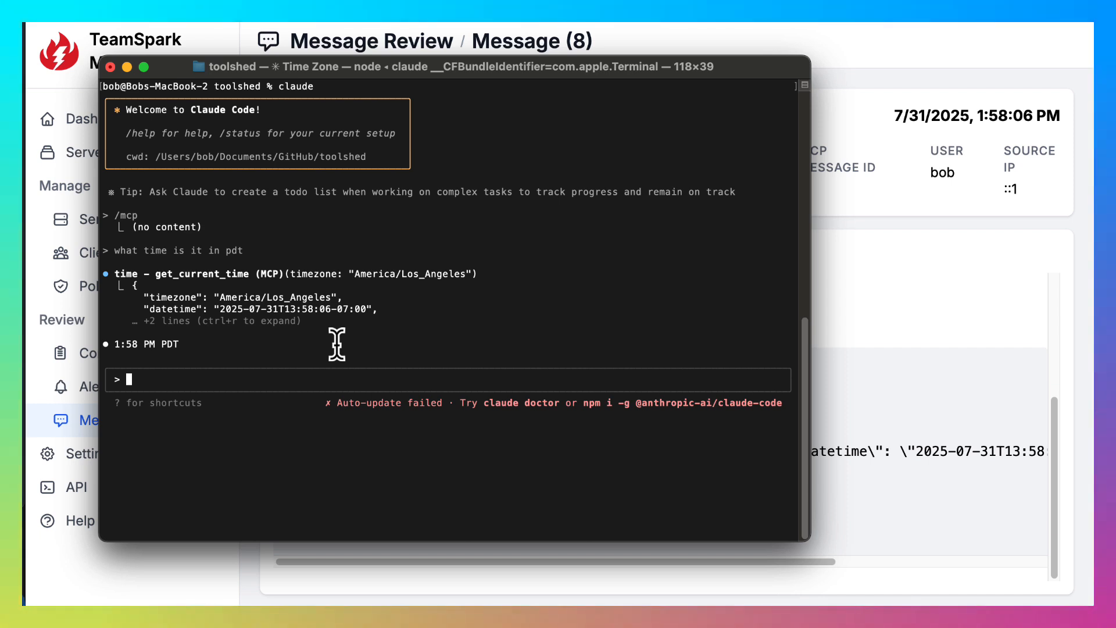
Switch back to Tool Vault and view the get_current_time tool of the time server
{"action": "left_click", "coordinate": [840, 311]}
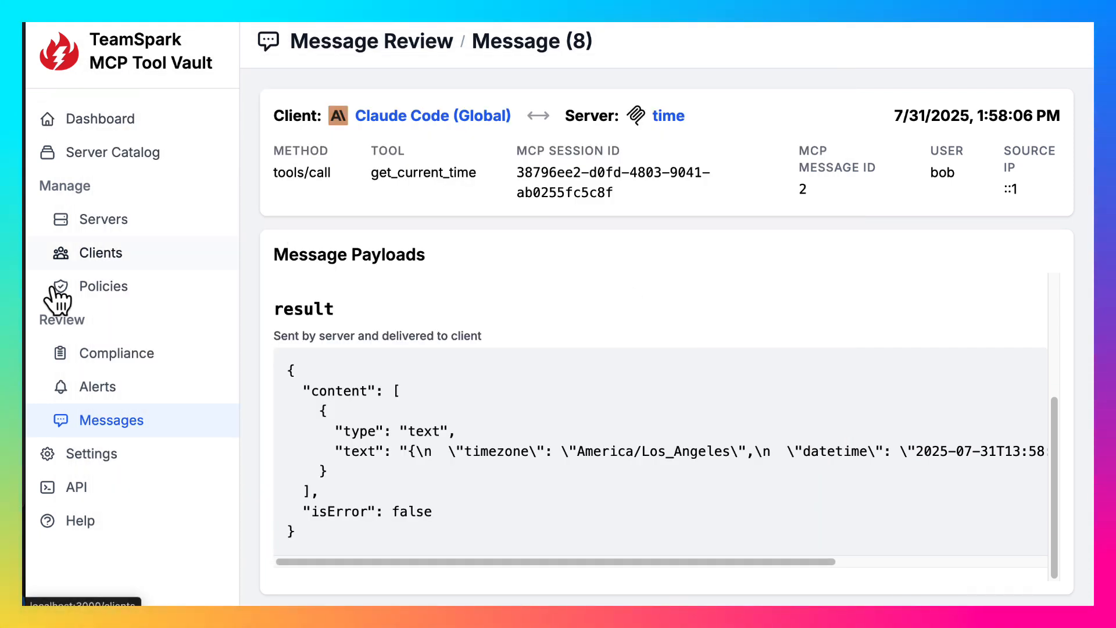
{"action": "left_click", "coordinate": [104, 220]}
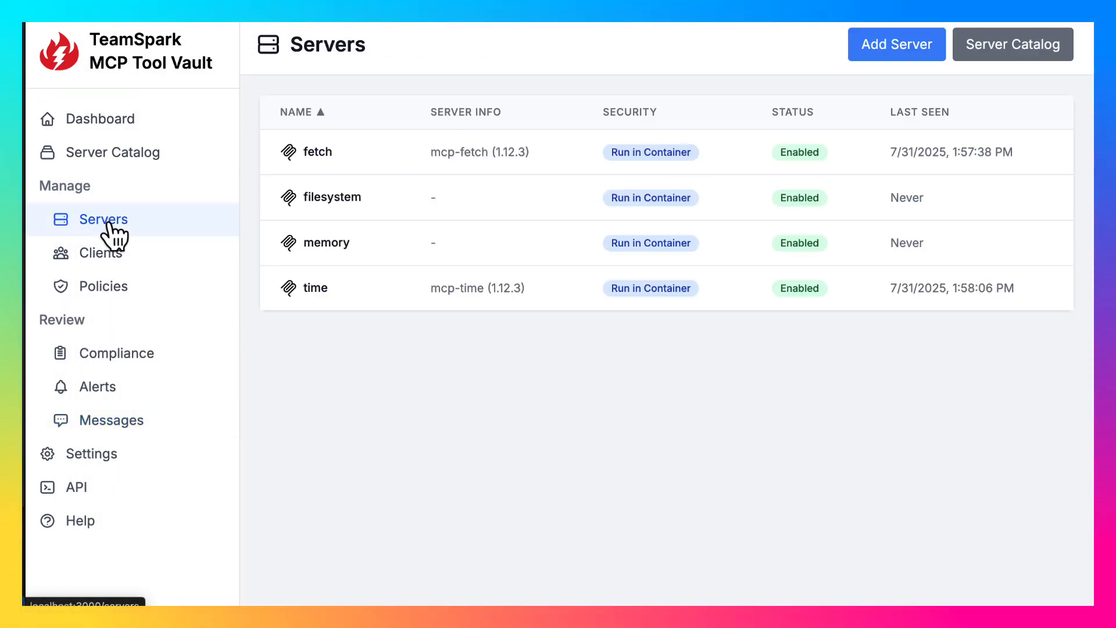
{"action": "left_click", "coordinate": [314, 288]}
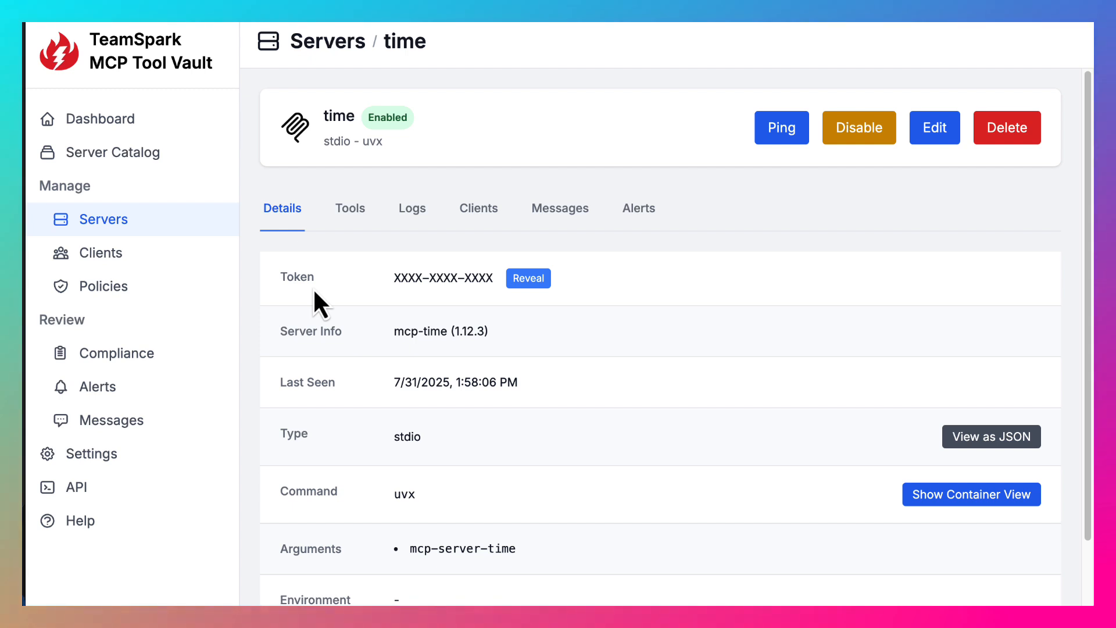
{"action": "left_click", "coordinate": [351, 214]}
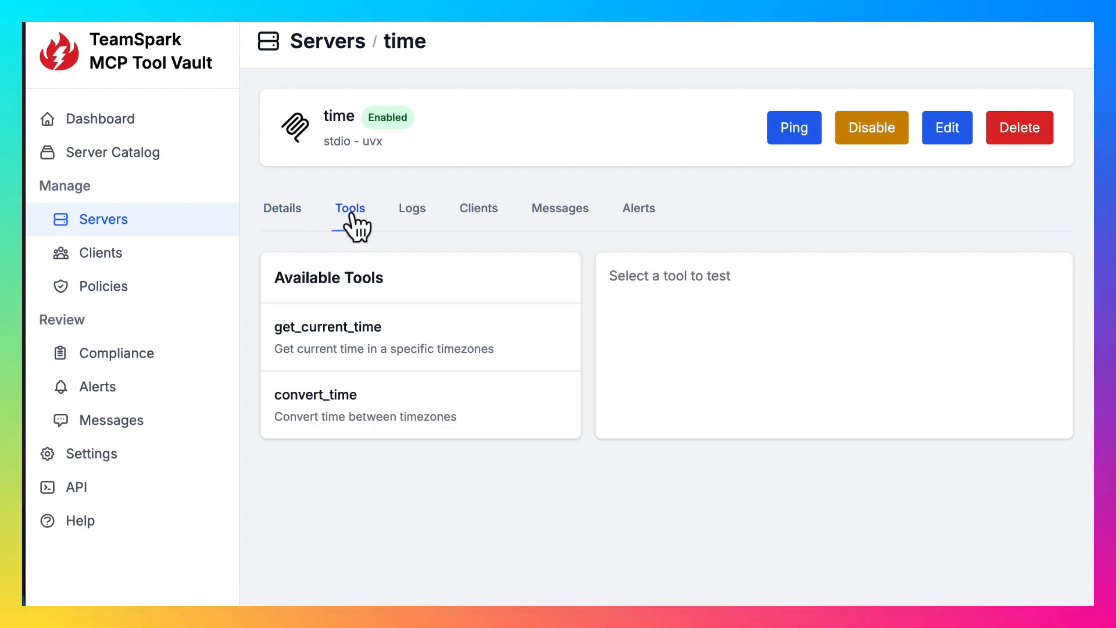
{"action": "left_click", "coordinate": [363, 323]}
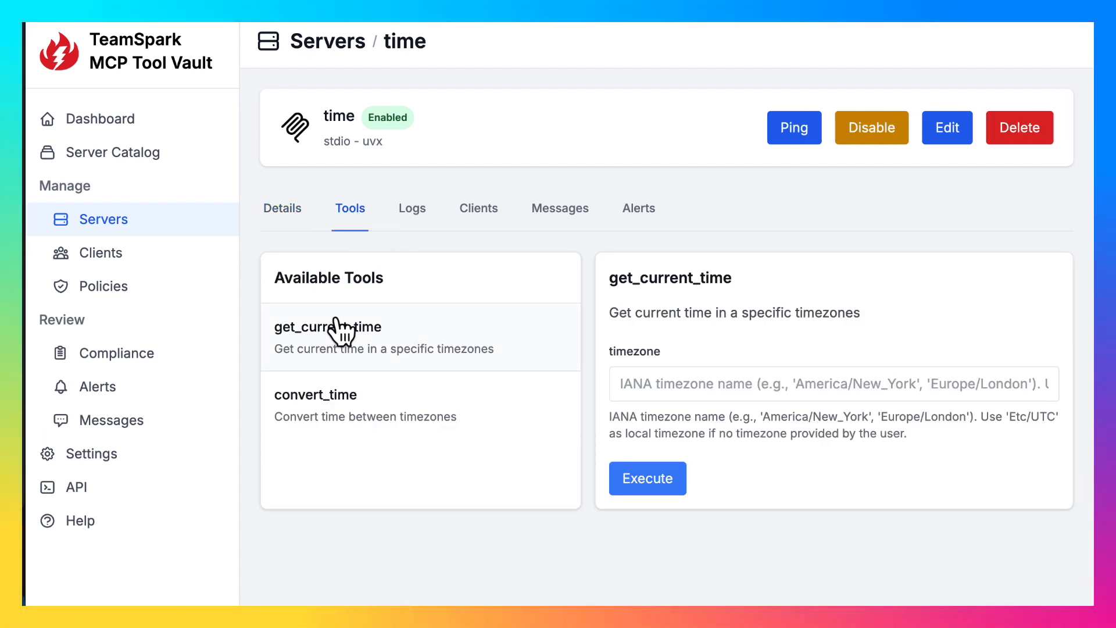
Review the time server's logs, linked clients and message history
{"action": "left_click", "coordinate": [414, 217]}
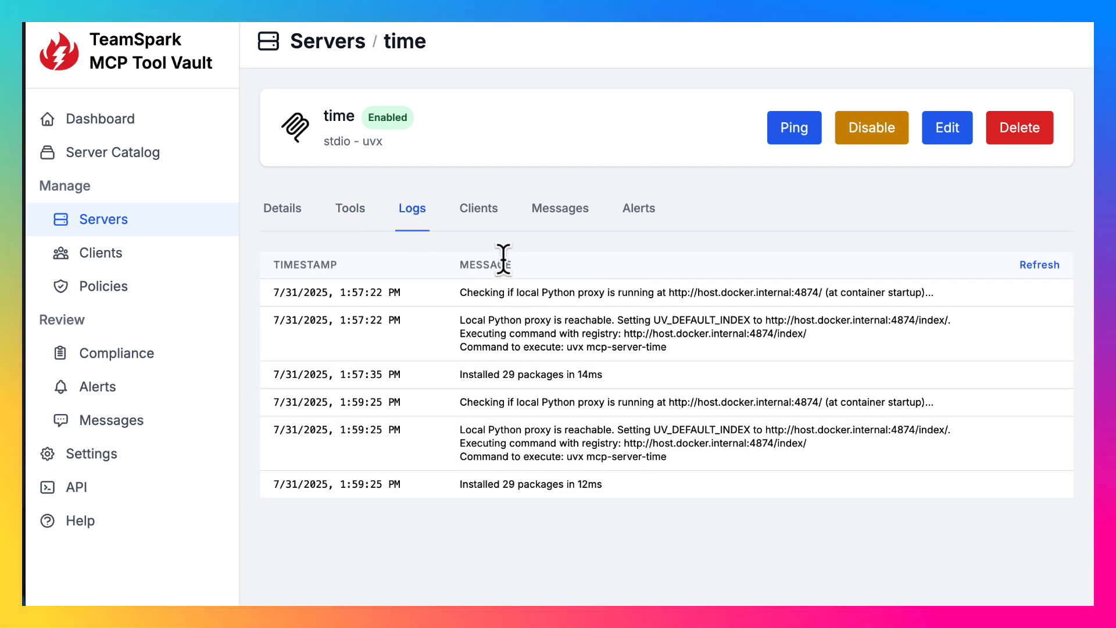
{"action": "left_click", "coordinate": [487, 224]}
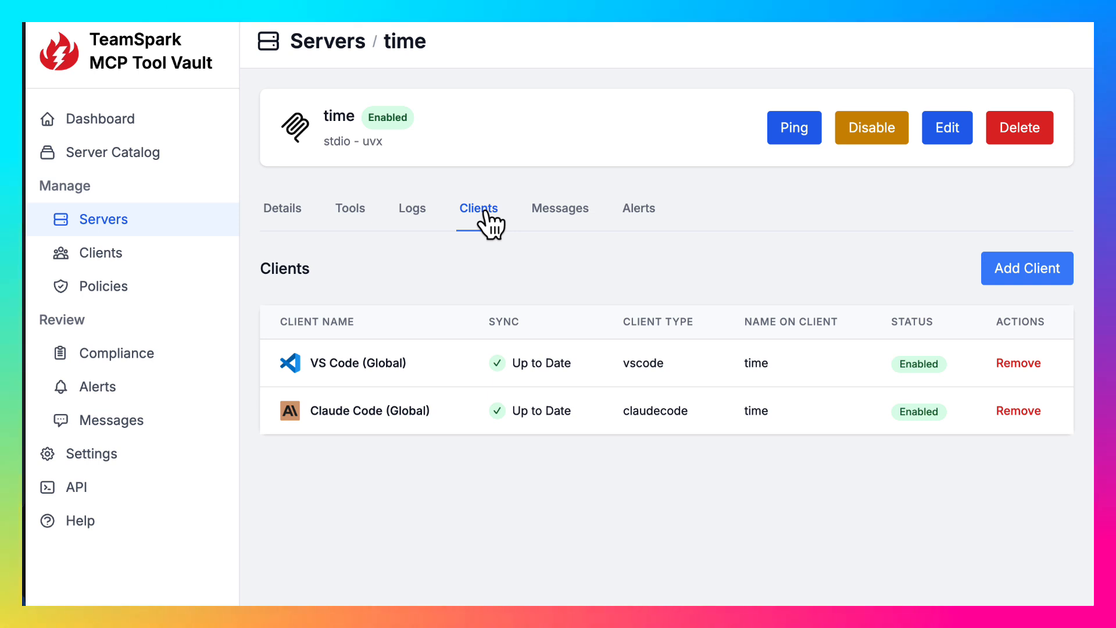
{"action": "left_click", "coordinate": [551, 222]}
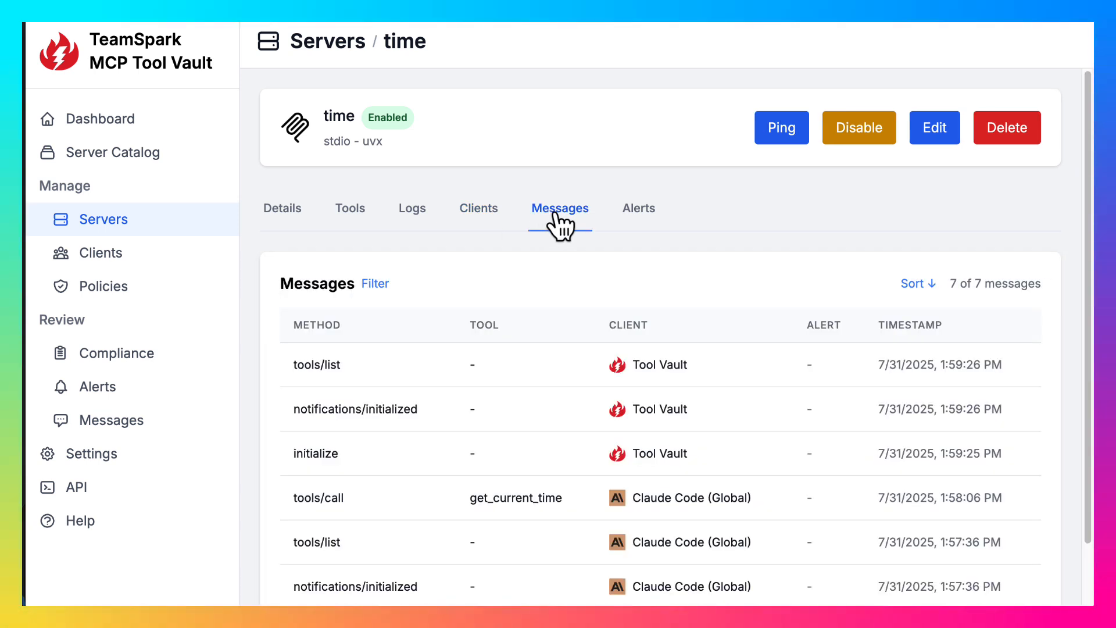
{"action": "scroll", "coordinate": [600, 525], "scroll_direction": "down", "scroll_amount": 2}
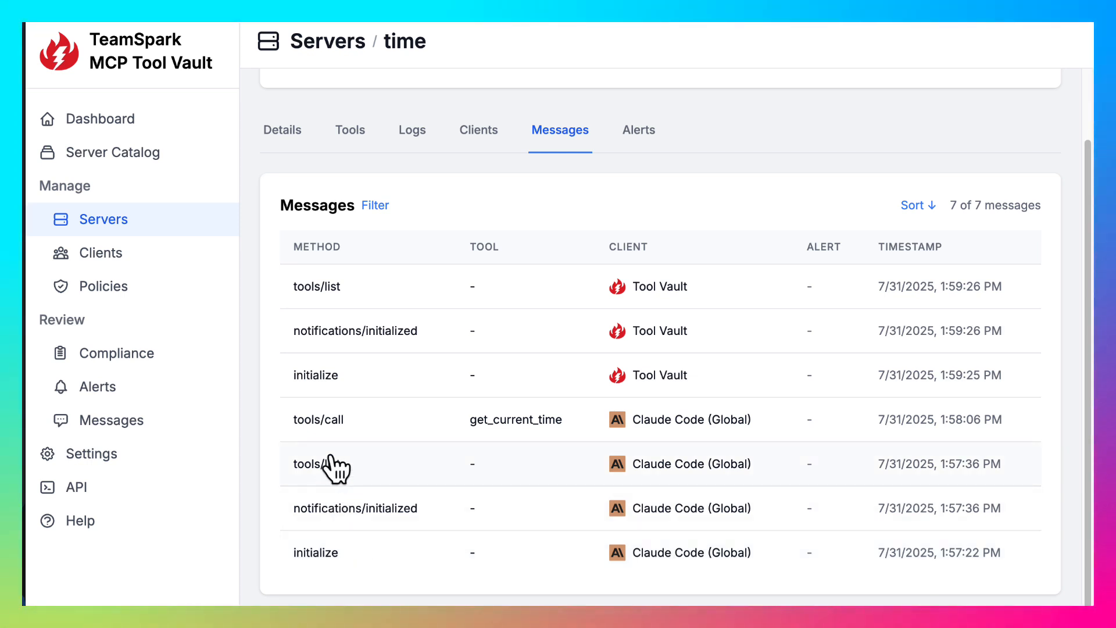
Open the Claude Code get_current_time tool call message and review its params and result payloads
{"action": "left_click", "coordinate": [324, 417]}
{"action": "scroll", "coordinate": [575, 402], "scroll_direction": "down", "scroll_amount": 3}
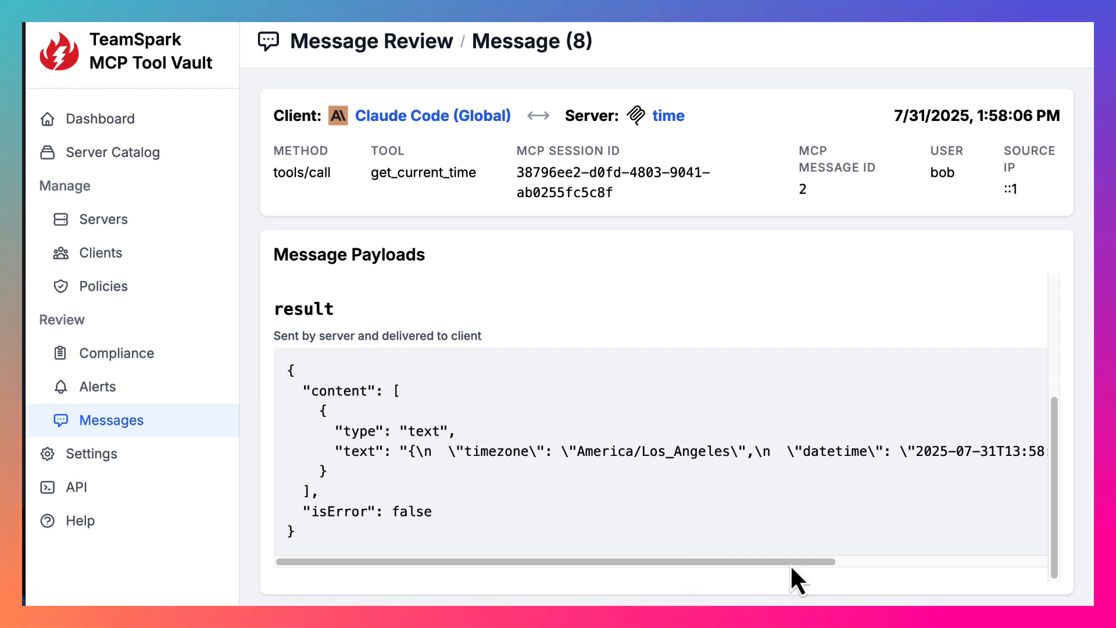
{"action": "left_click_drag", "start_coordinate": [819, 563], "coordinate": [533, 562]}
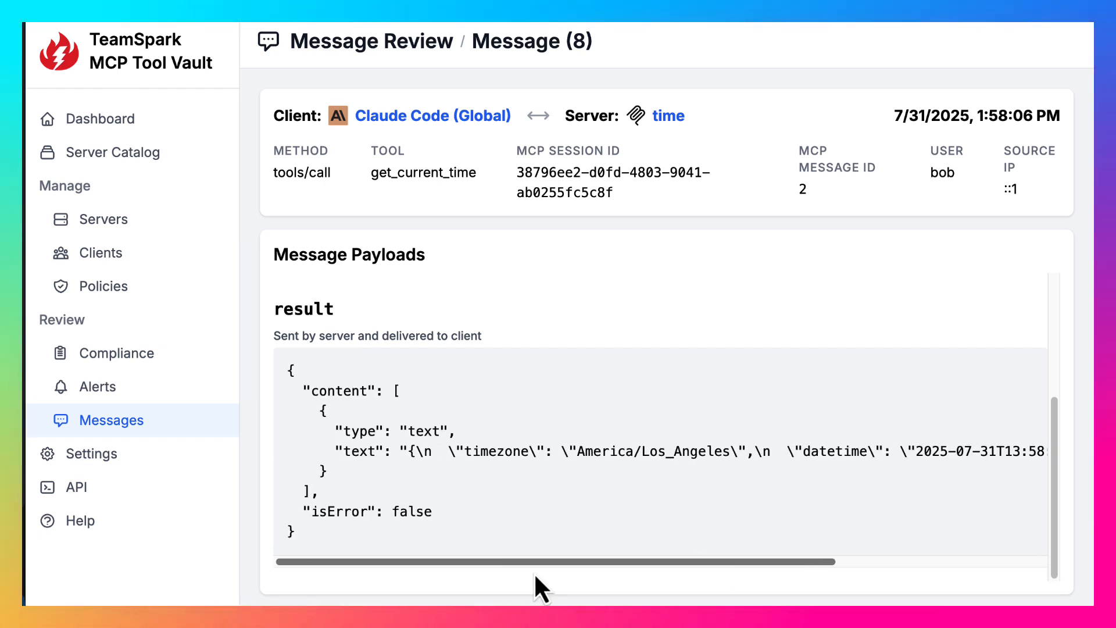
{"action": "scroll", "coordinate": [585, 283], "scroll_direction": "up", "scroll_amount": 3}
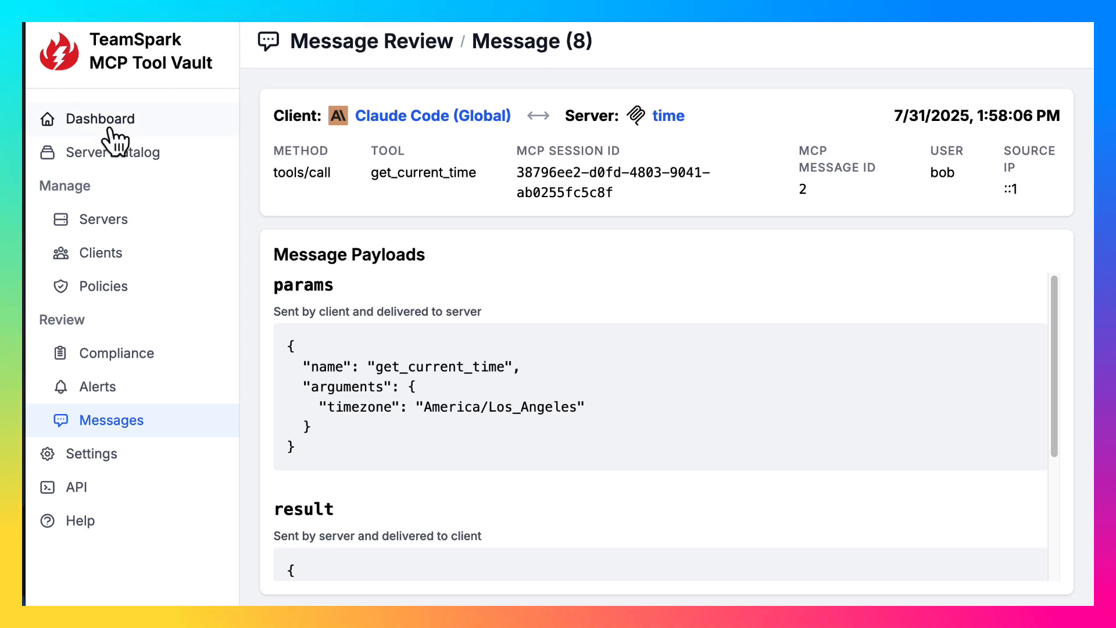
Discover new clients with a global scan and a project scan limited to projects currently using tools
{"action": "left_click", "coordinate": [110, 254]}
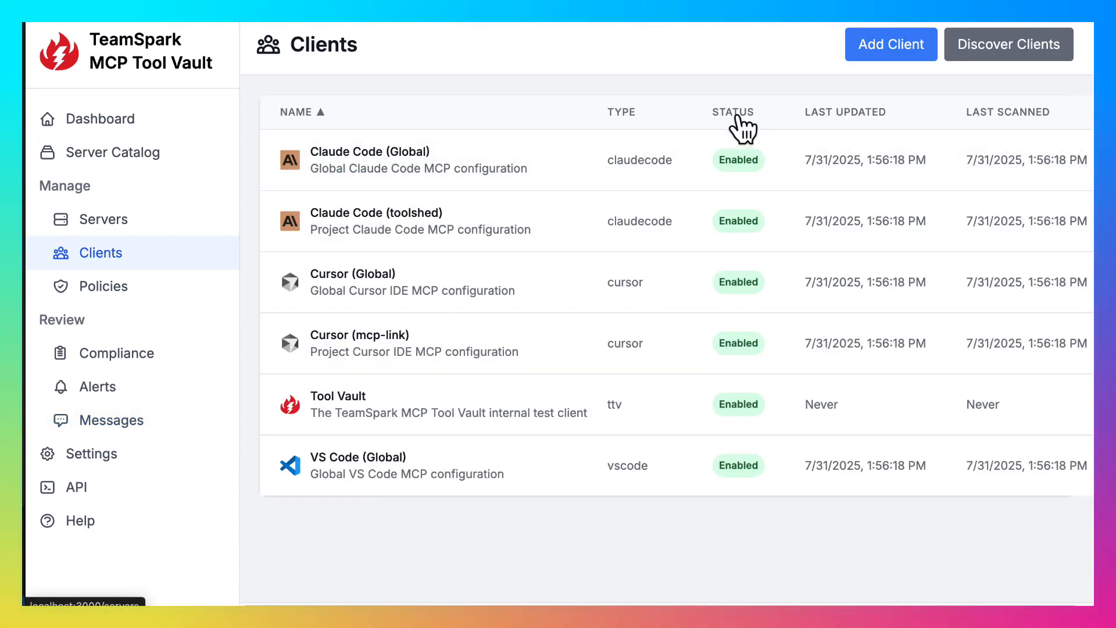
{"action": "left_click", "coordinate": [974, 47]}
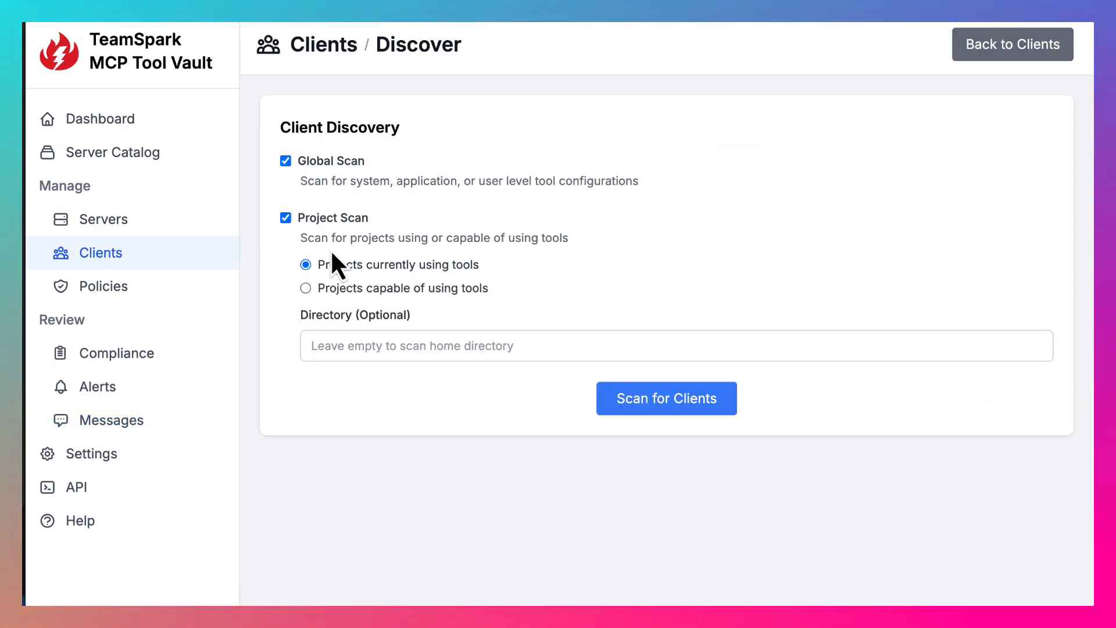
{"action": "left_click", "coordinate": [689, 402]}
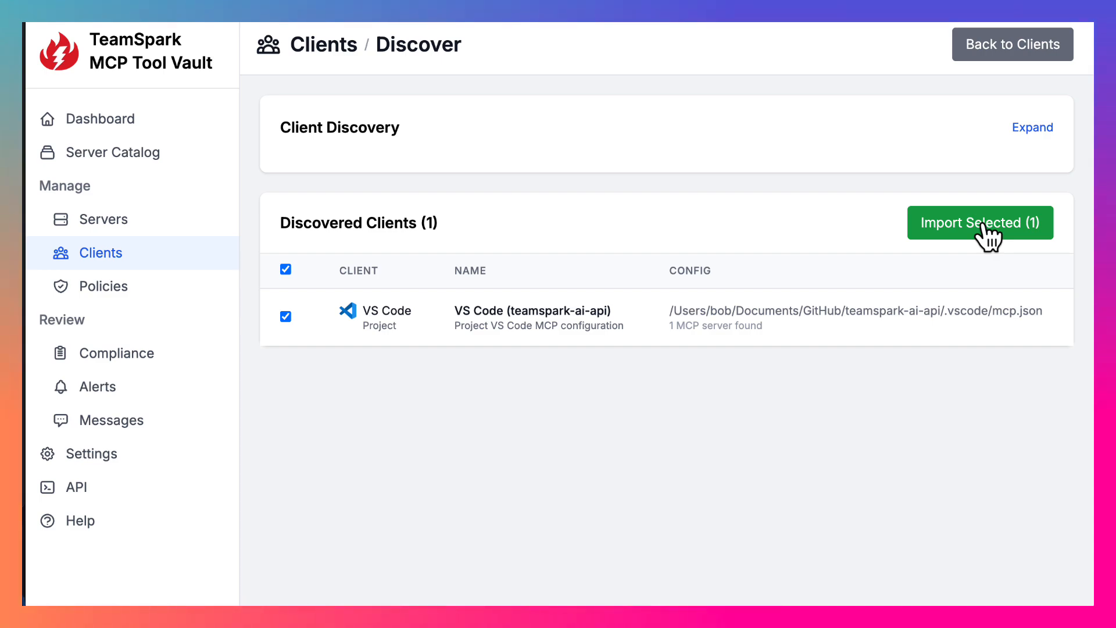
Import the discovered VS Code (teamspark-ai-api) client with auto update on and without converting its servers to managed
{"action": "left_click", "coordinate": [982, 225]}
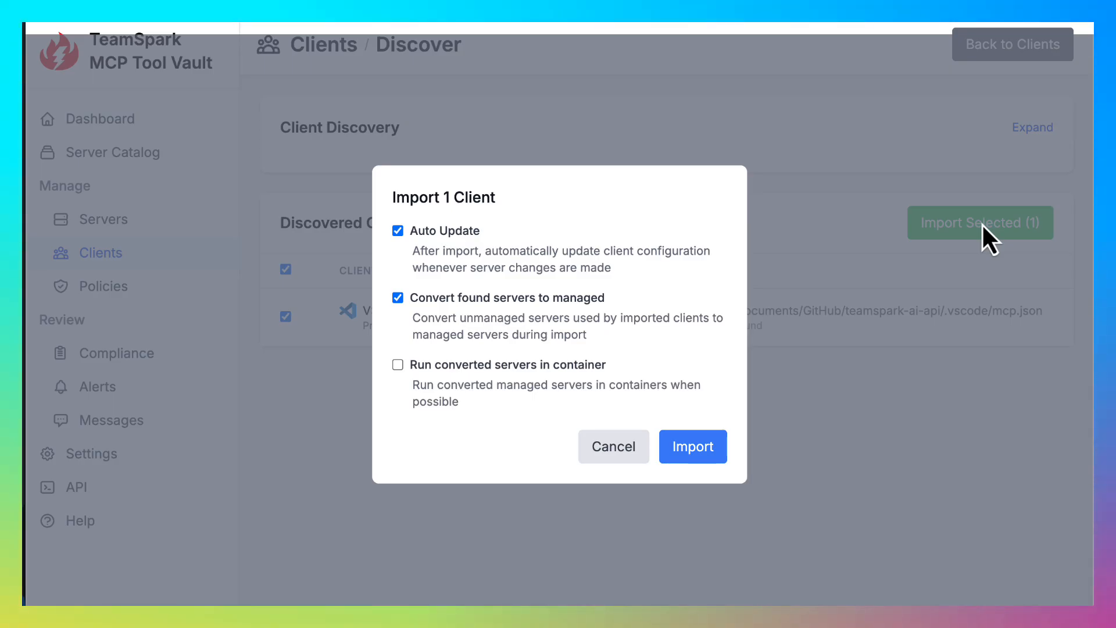
{"action": "left_click", "coordinate": [513, 298]}
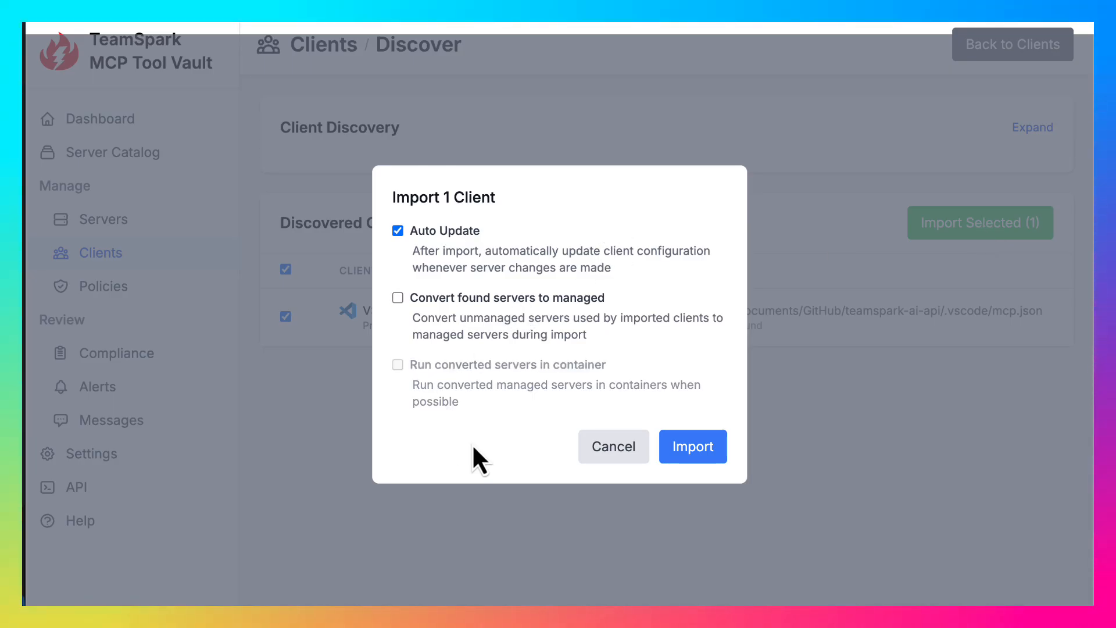
{"action": "left_click", "coordinate": [694, 447]}
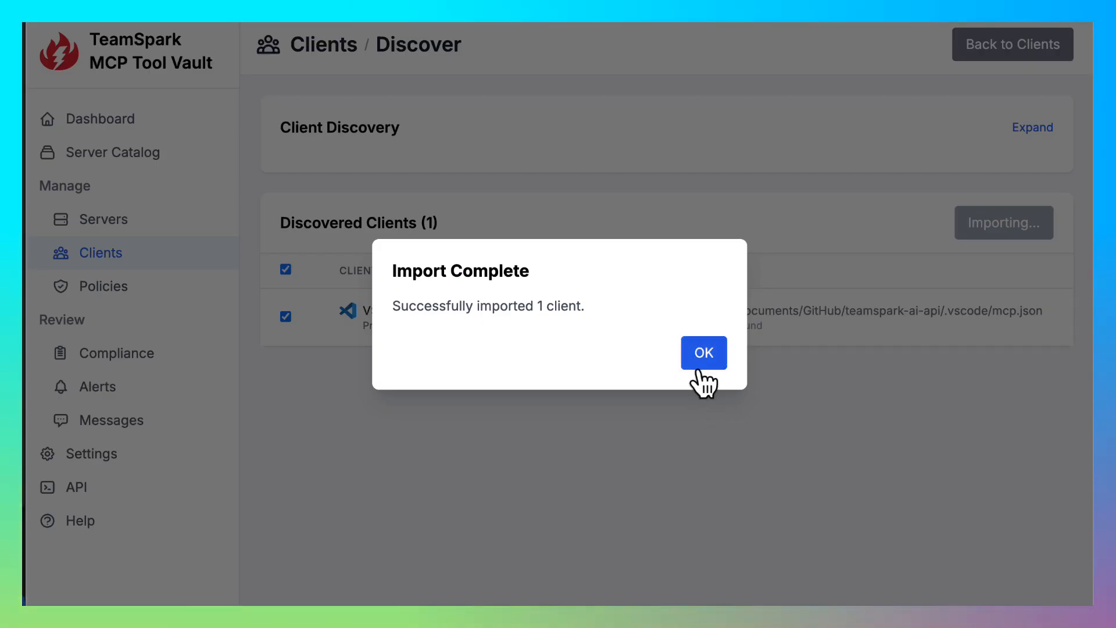
{"action": "left_click", "coordinate": [702, 351]}
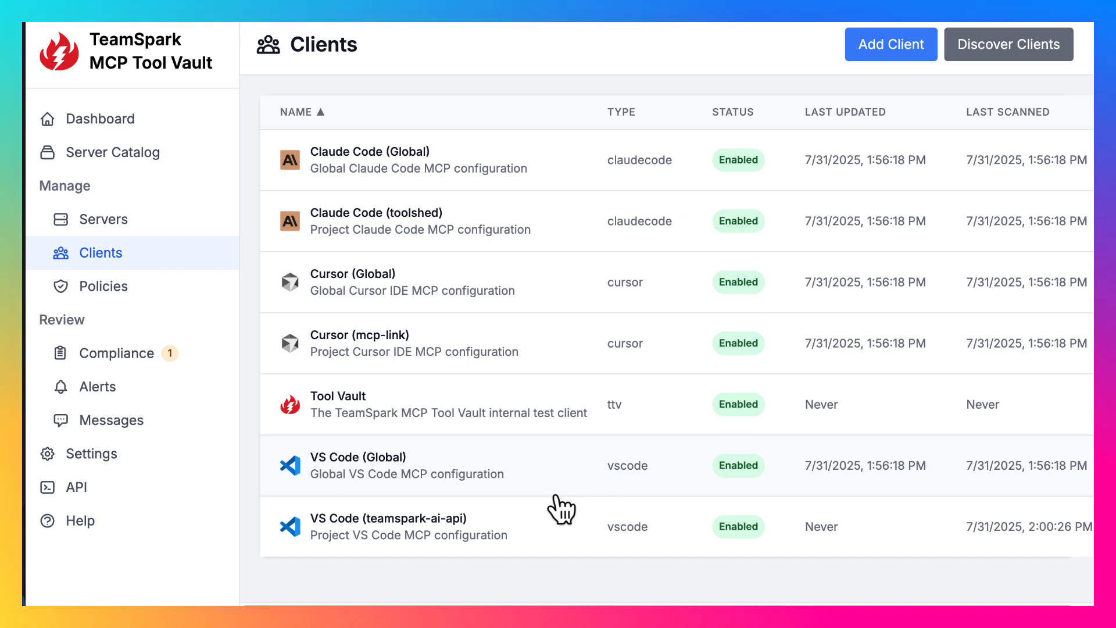
Examine the VS Code (teamspark-ai-api) client's details, its server list and its git server
{"action": "left_click", "coordinate": [427, 526]}
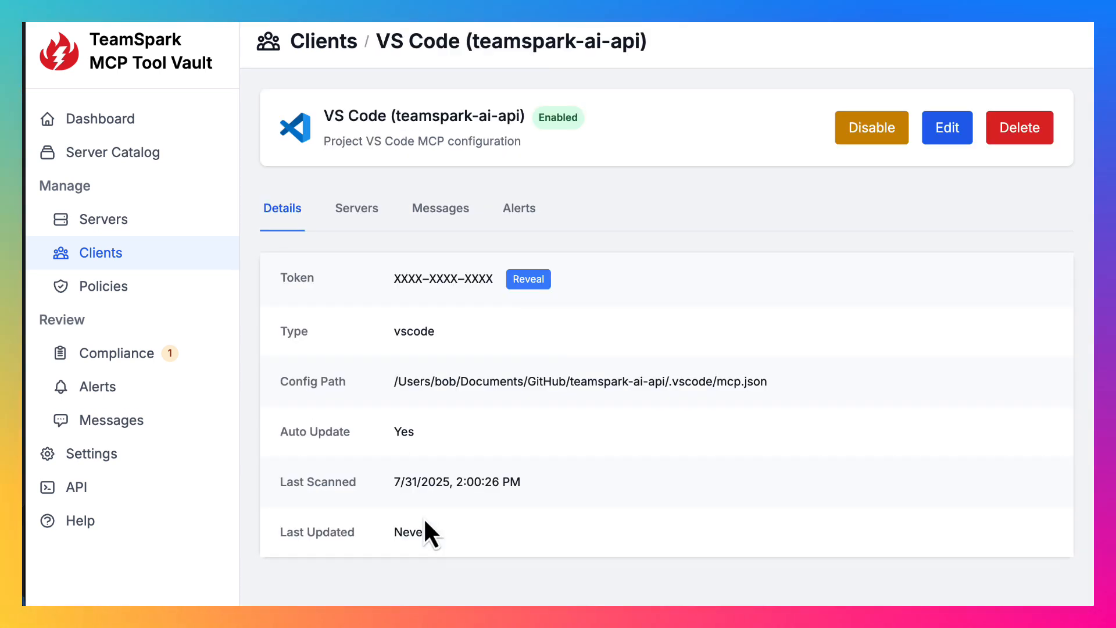
{"action": "left_click", "coordinate": [372, 232]}
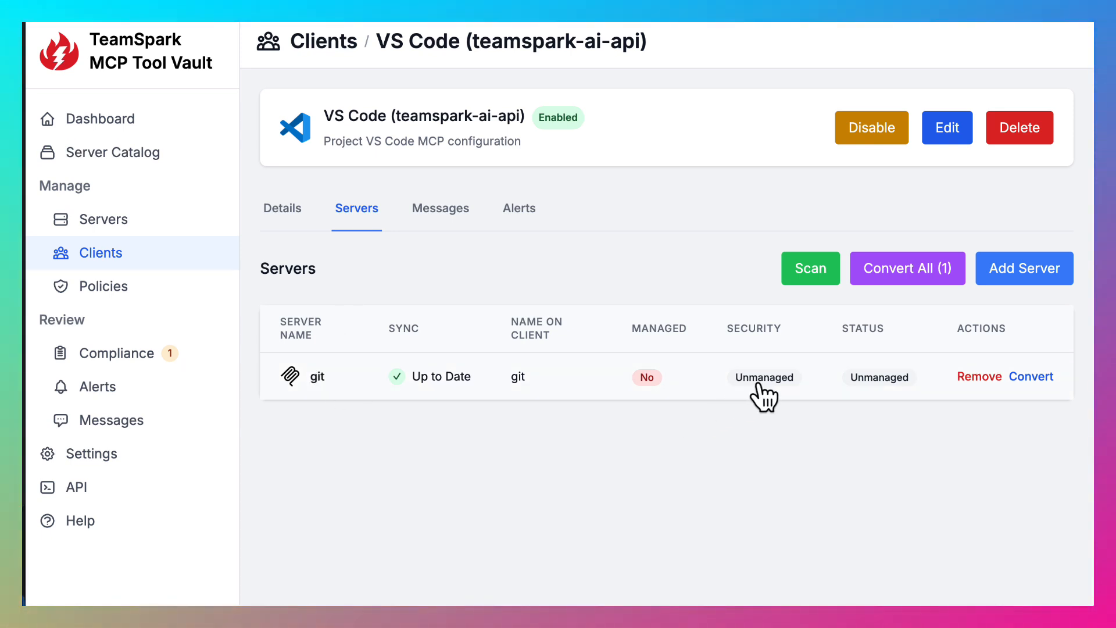
{"action": "left_click", "coordinate": [303, 220]}
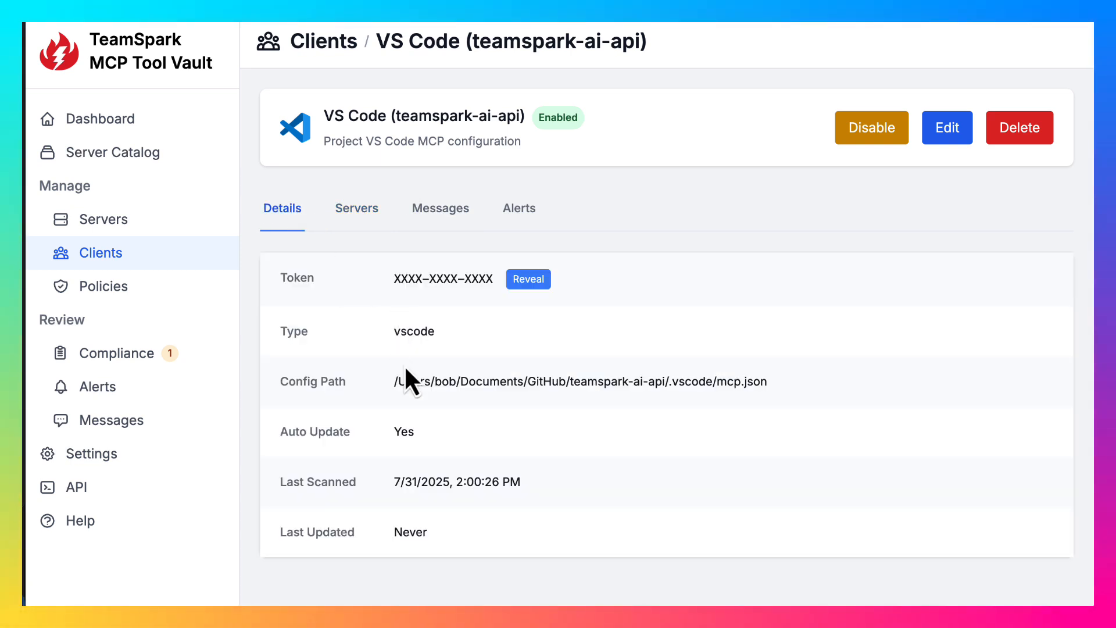
{"action": "left_click", "coordinate": [358, 215]}
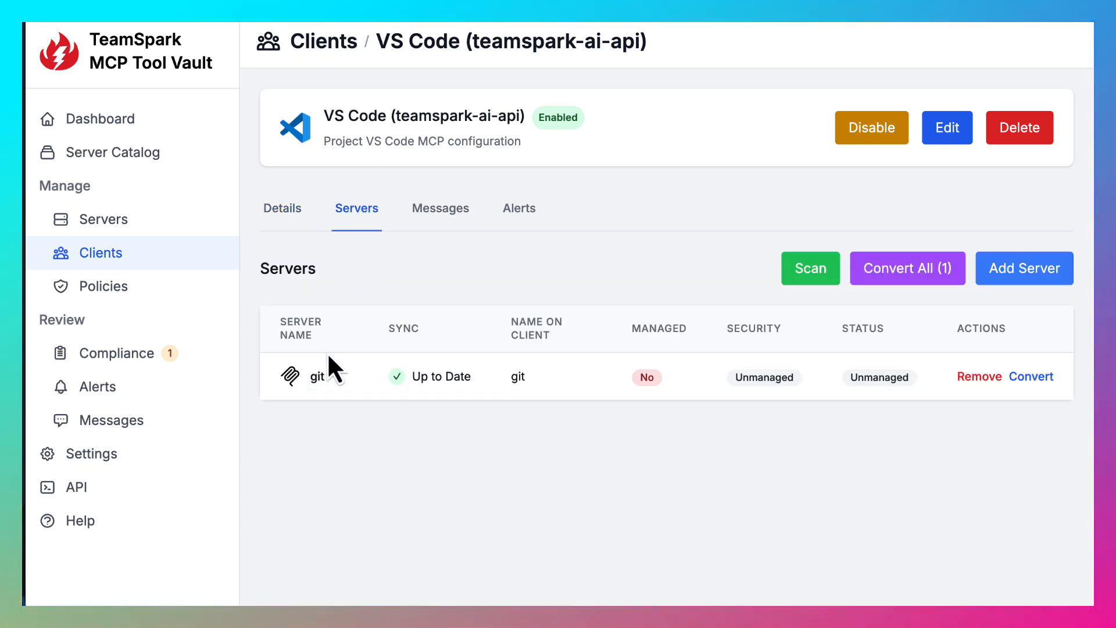
{"action": "left_click", "coordinate": [319, 377]}
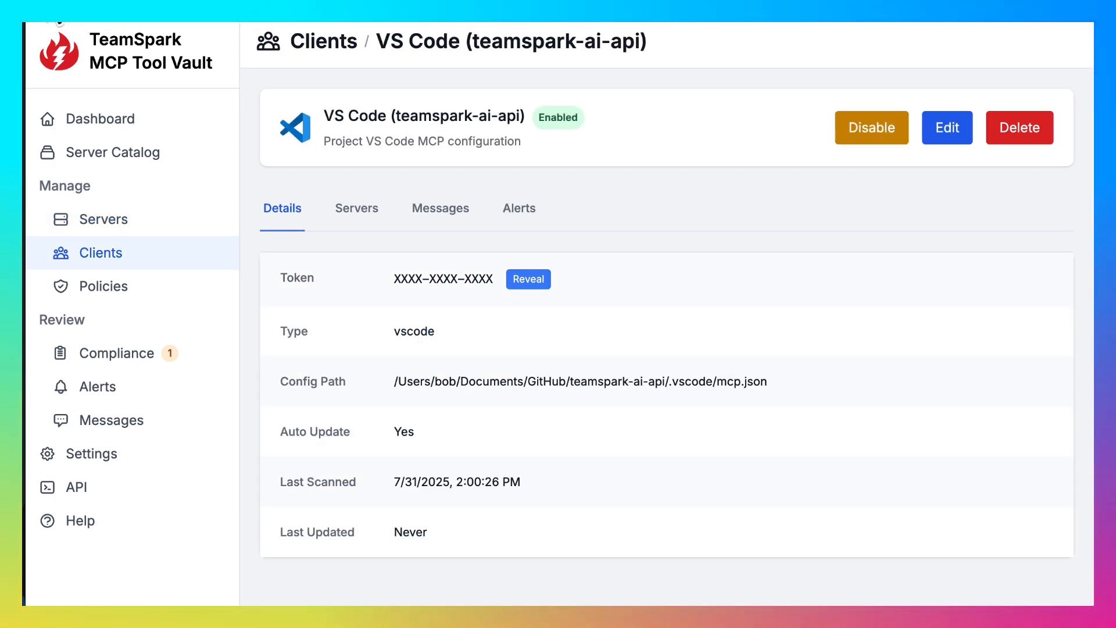
{"action": "left_click", "coordinate": [366, 218]}
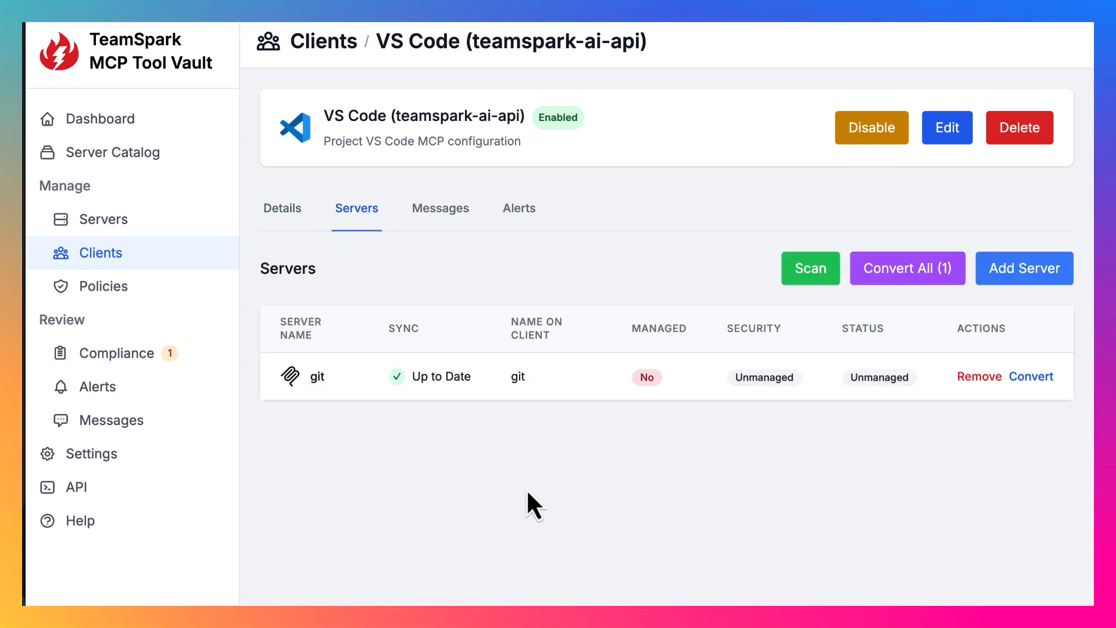
Read through the compliance guidelines in the Compliance Review, from system requirements to best practices, and collapse them
{"action": "left_click", "coordinate": [133, 361]}
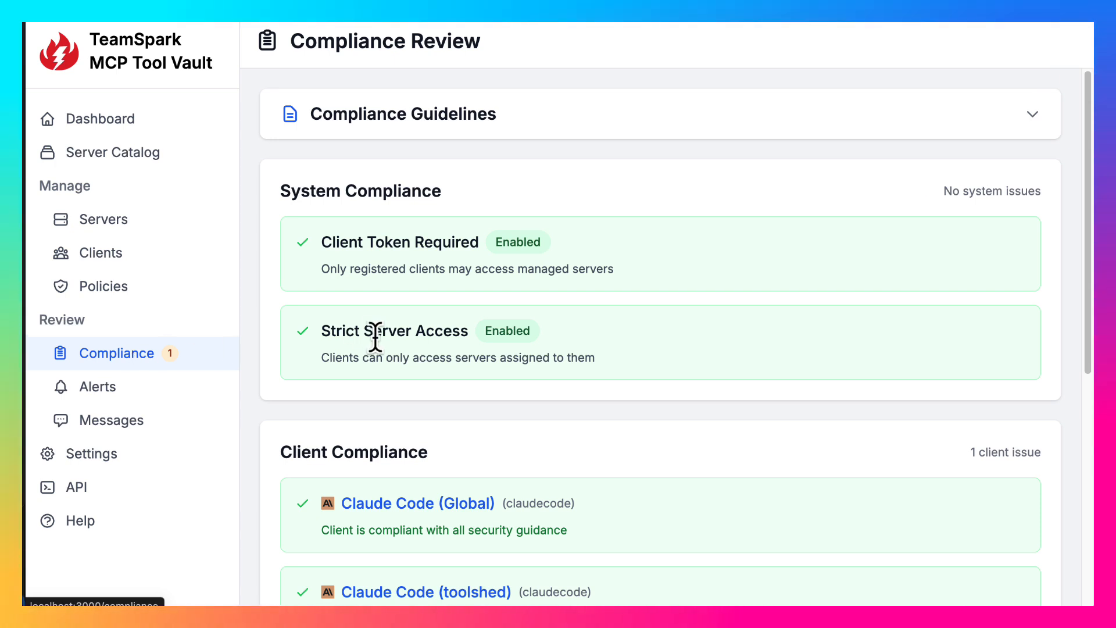
{"action": "left_click", "coordinate": [691, 120]}
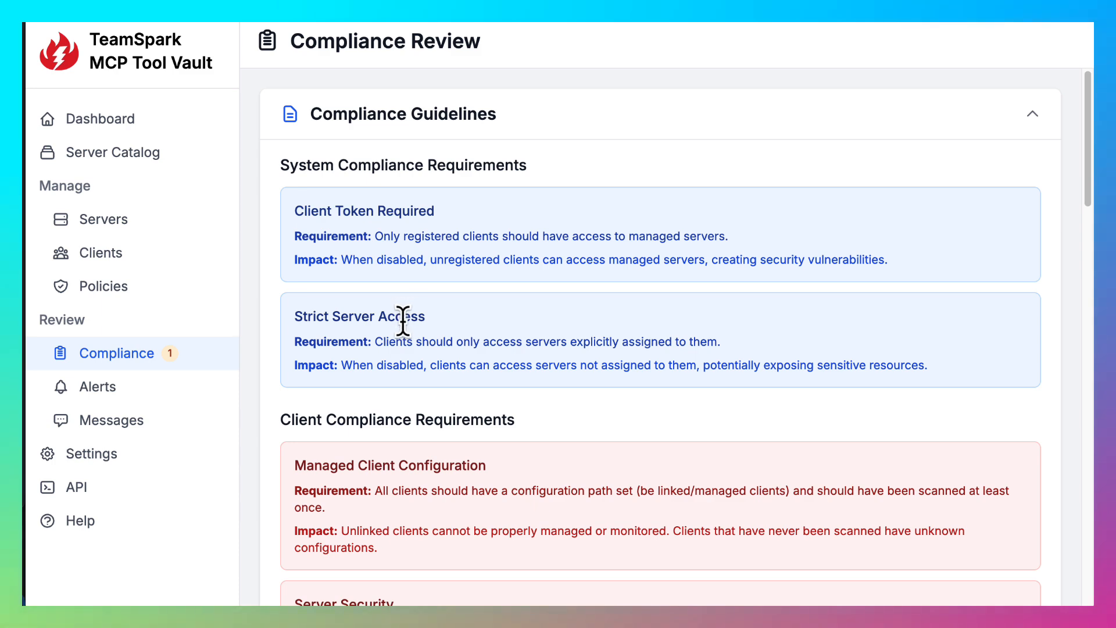
{"action": "scroll", "coordinate": [491, 328], "scroll_direction": "down", "scroll_amount": 4}
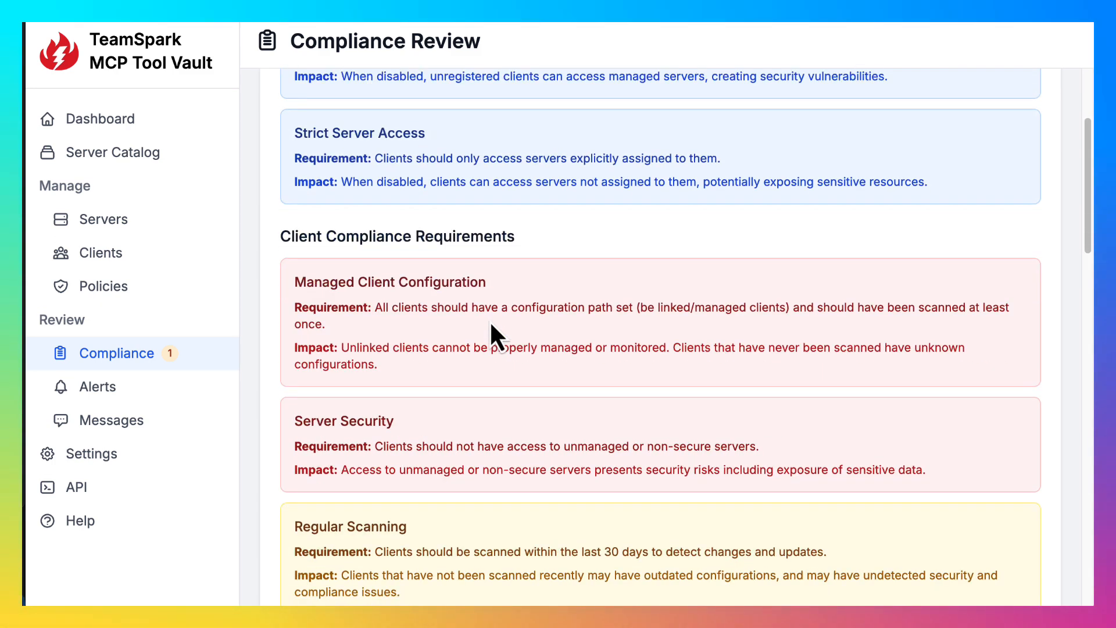
{"action": "scroll", "coordinate": [490, 324], "scroll_direction": "down", "scroll_amount": 1}
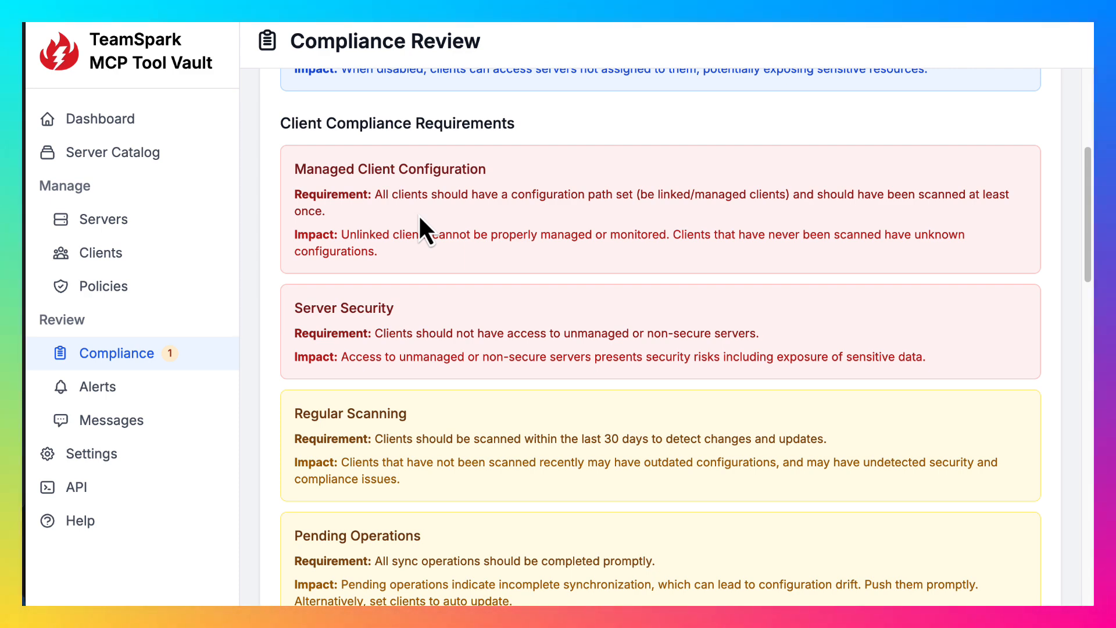
{"action": "scroll", "coordinate": [431, 291], "scroll_direction": "down", "scroll_amount": 5}
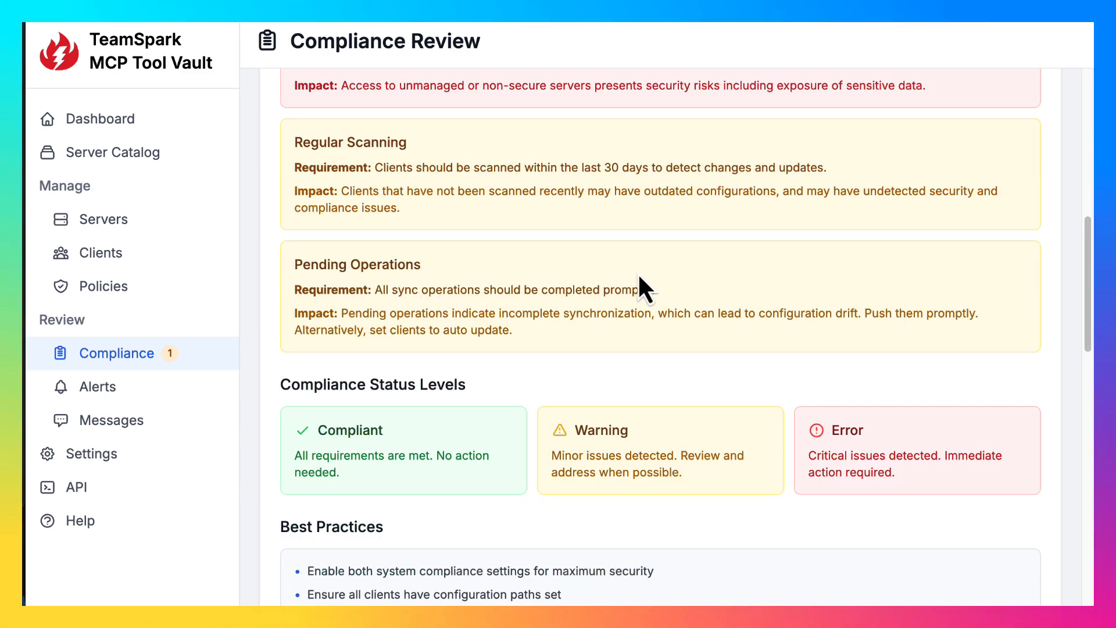
{"action": "scroll", "coordinate": [570, 257], "scroll_direction": "down", "scroll_amount": 3}
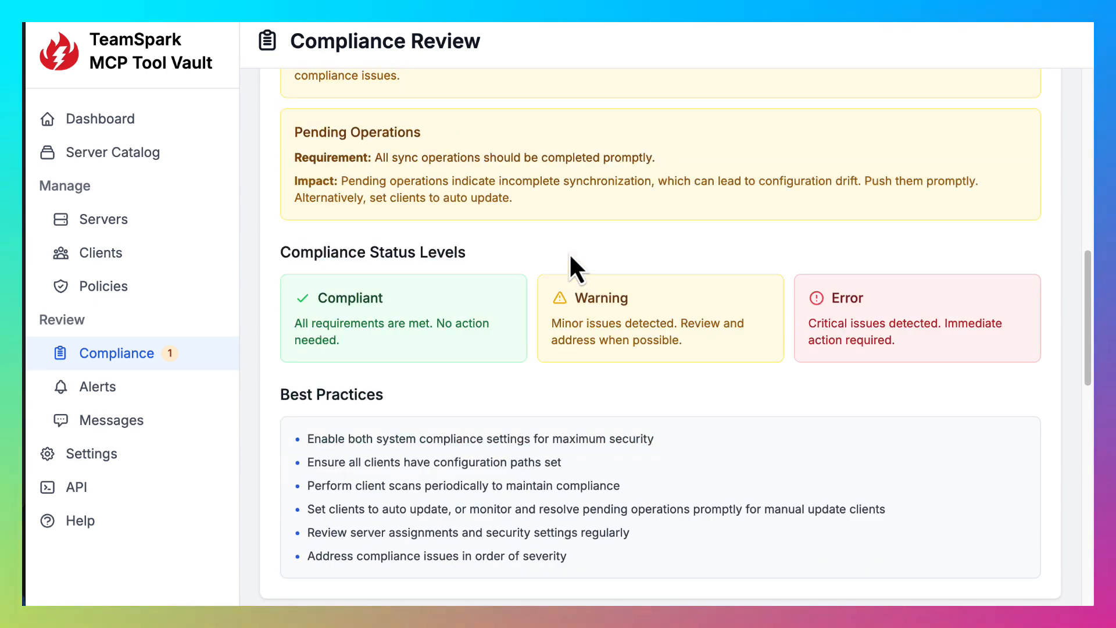
{"action": "scroll", "coordinate": [570, 257], "scroll_direction": "up", "scroll_amount": 12}
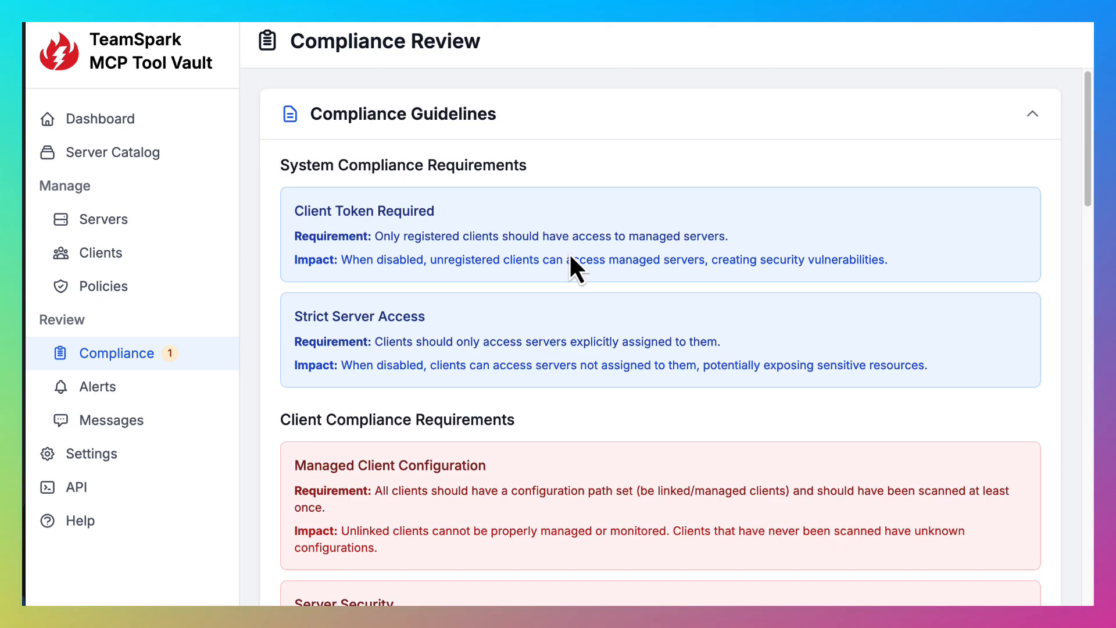
{"action": "left_click", "coordinate": [1033, 114]}
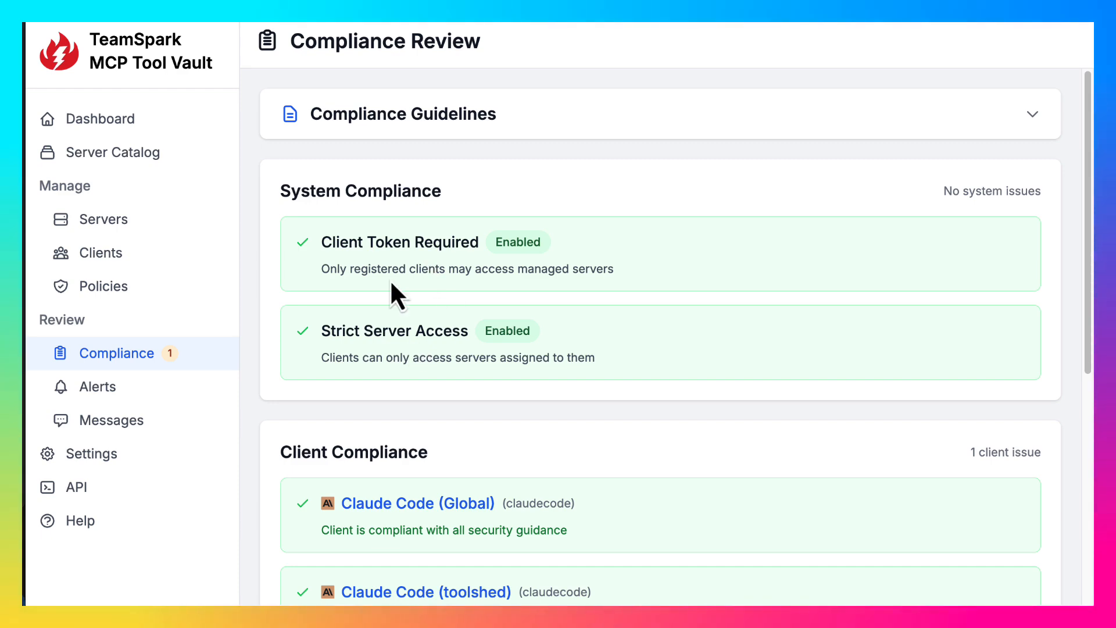
Review the system compliance settings and the compliance status of every client
{"action": "scroll", "coordinate": [391, 286], "scroll_direction": "down", "scroll_amount": 3}
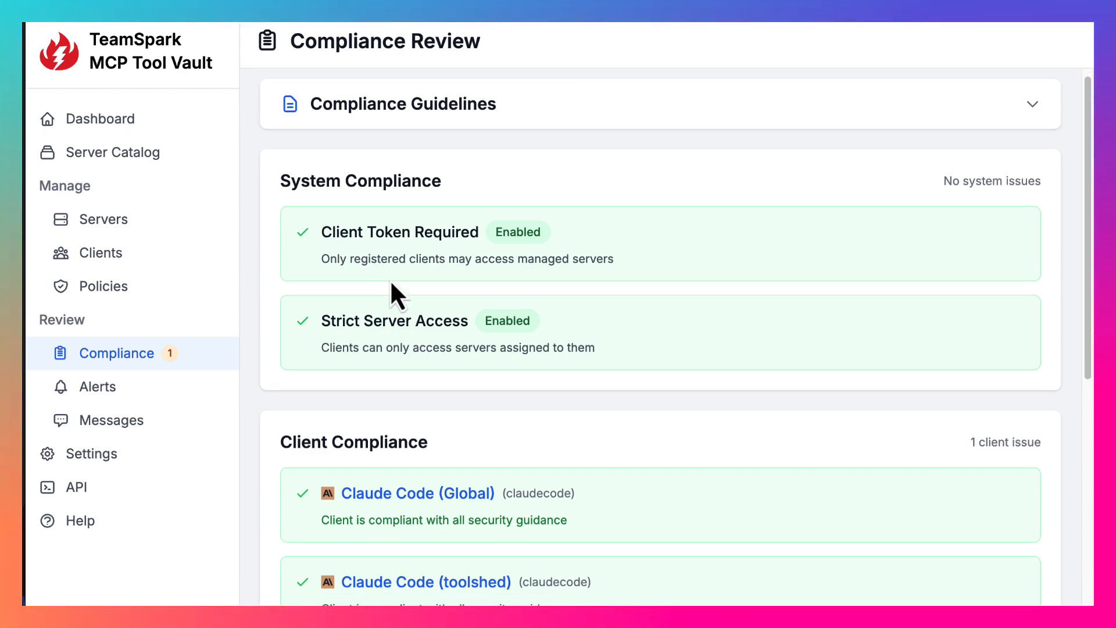
{"action": "scroll", "coordinate": [688, 386], "scroll_direction": "down", "scroll_amount": 3}
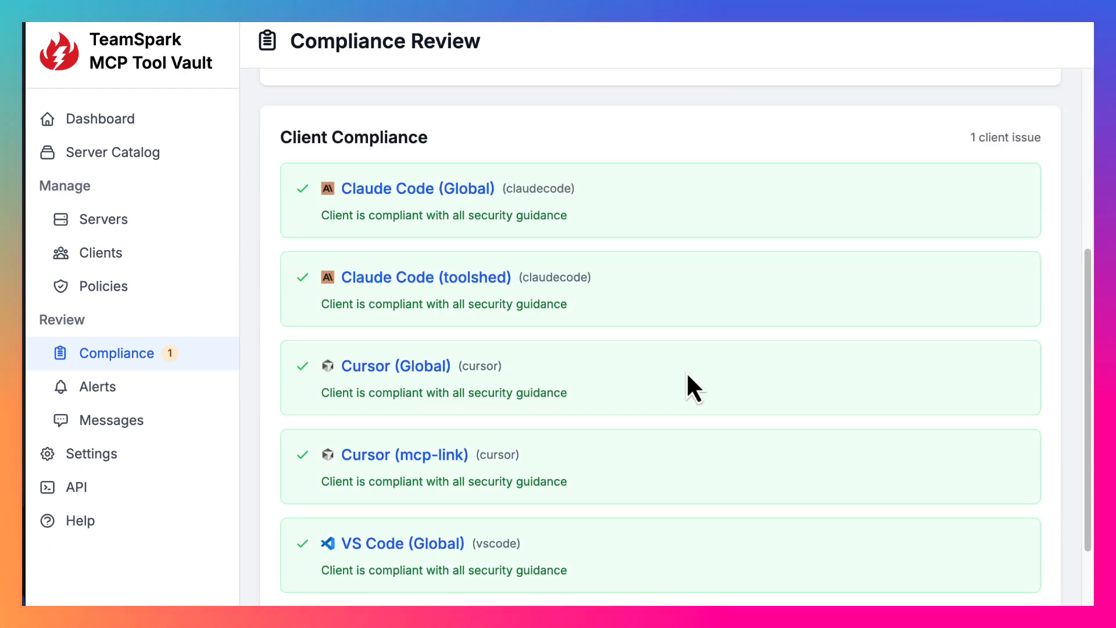
{"action": "scroll", "coordinate": [655, 361], "scroll_direction": "down", "scroll_amount": 1}
{"action": "scroll", "coordinate": [657, 357], "scroll_direction": "down", "scroll_amount": 1}
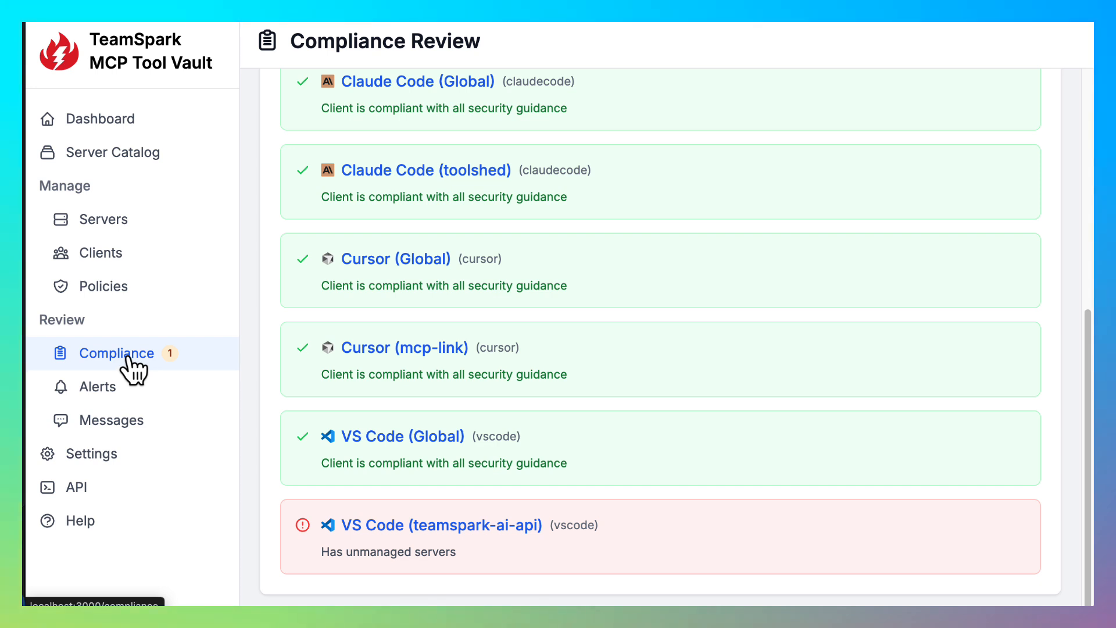
Convert the git server of the VS Code (teamspark-ai-api) client to managed without running it in a container
{"action": "left_click", "coordinate": [99, 252]}
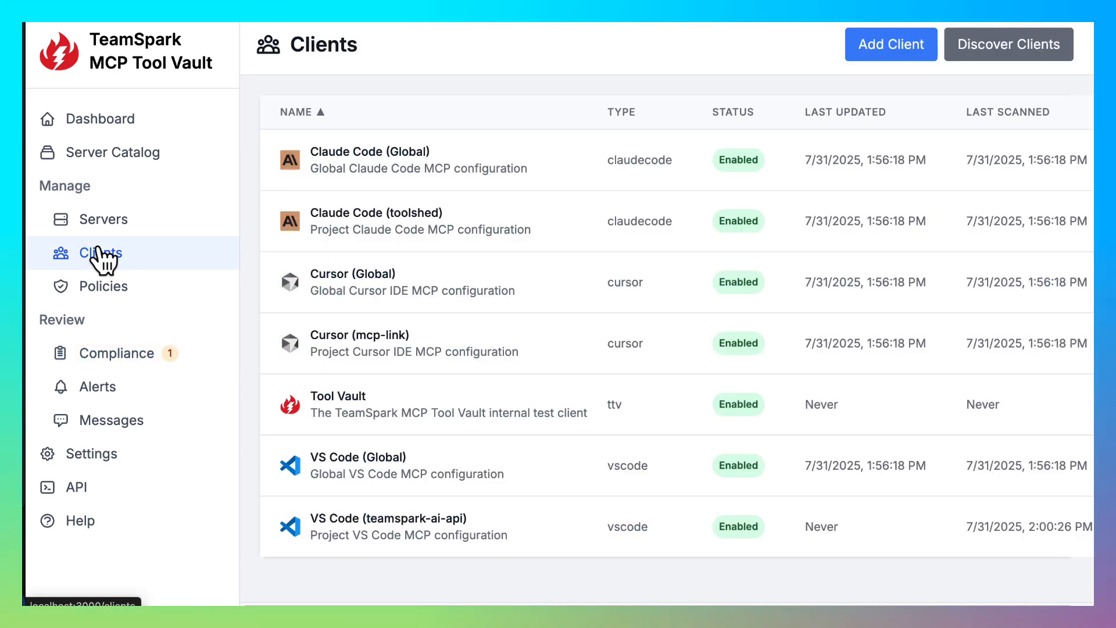
{"action": "left_click", "coordinate": [317, 518]}
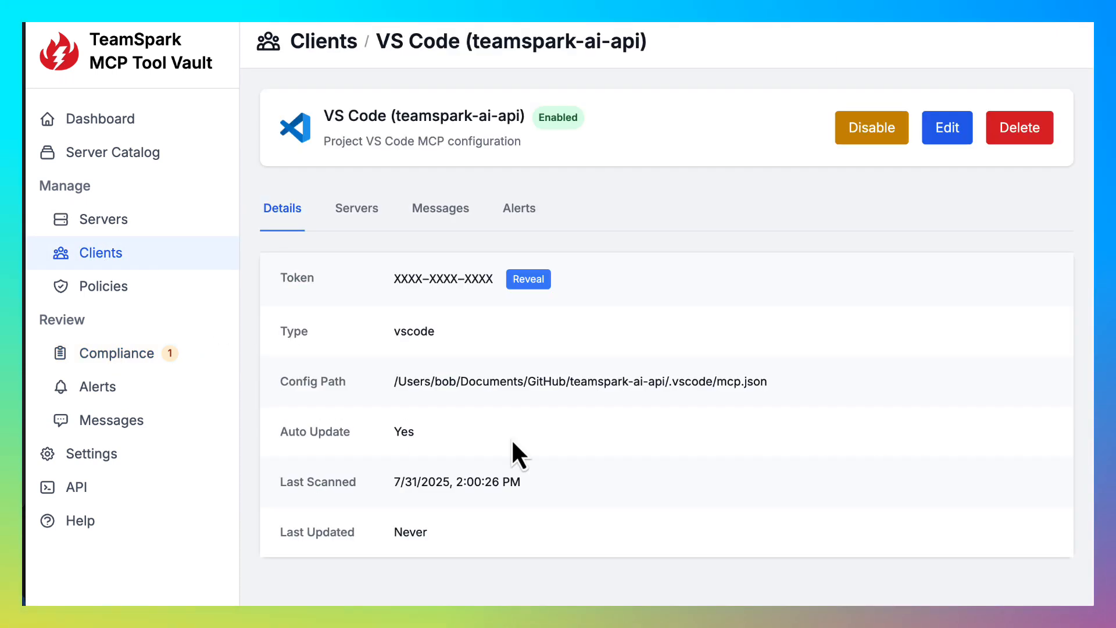
{"action": "left_click", "coordinate": [353, 213]}
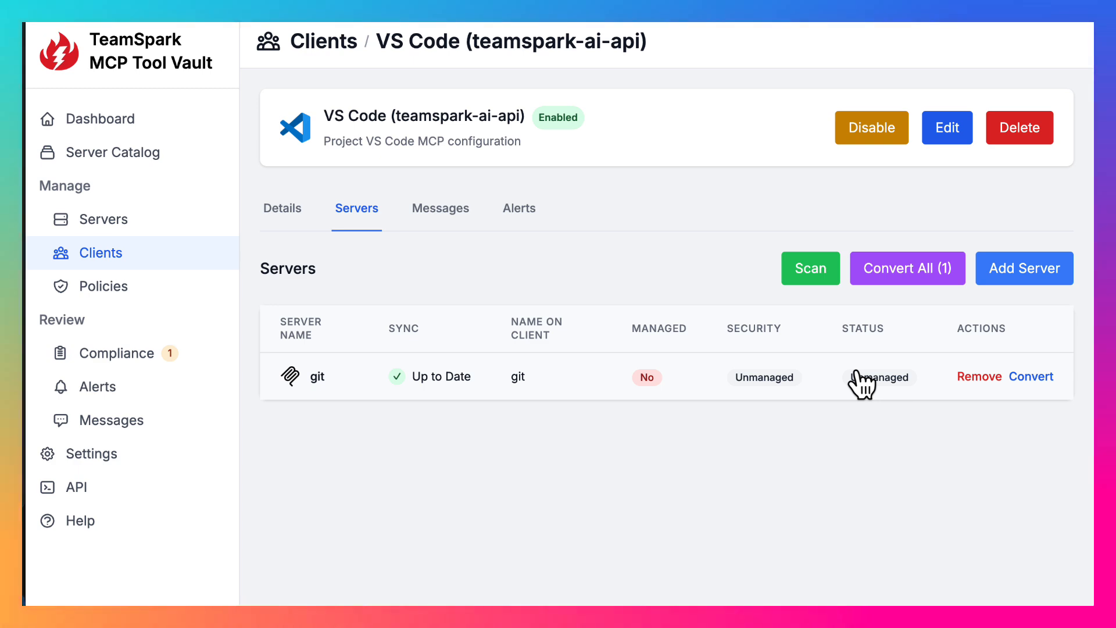
{"action": "left_click", "coordinate": [1033, 377]}
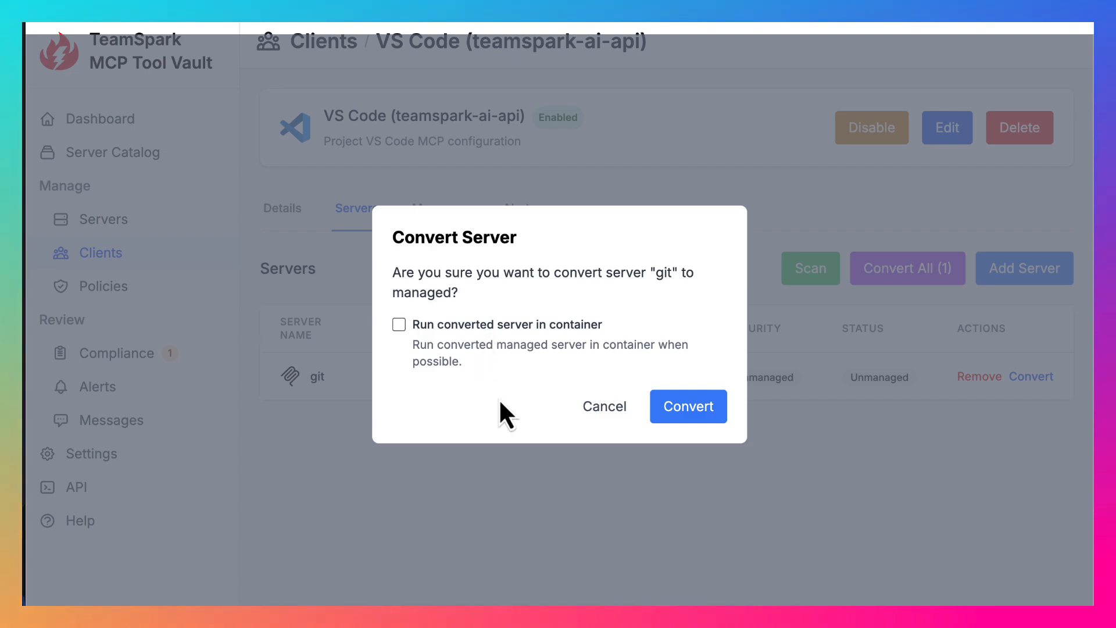
{"action": "left_click", "coordinate": [692, 414]}
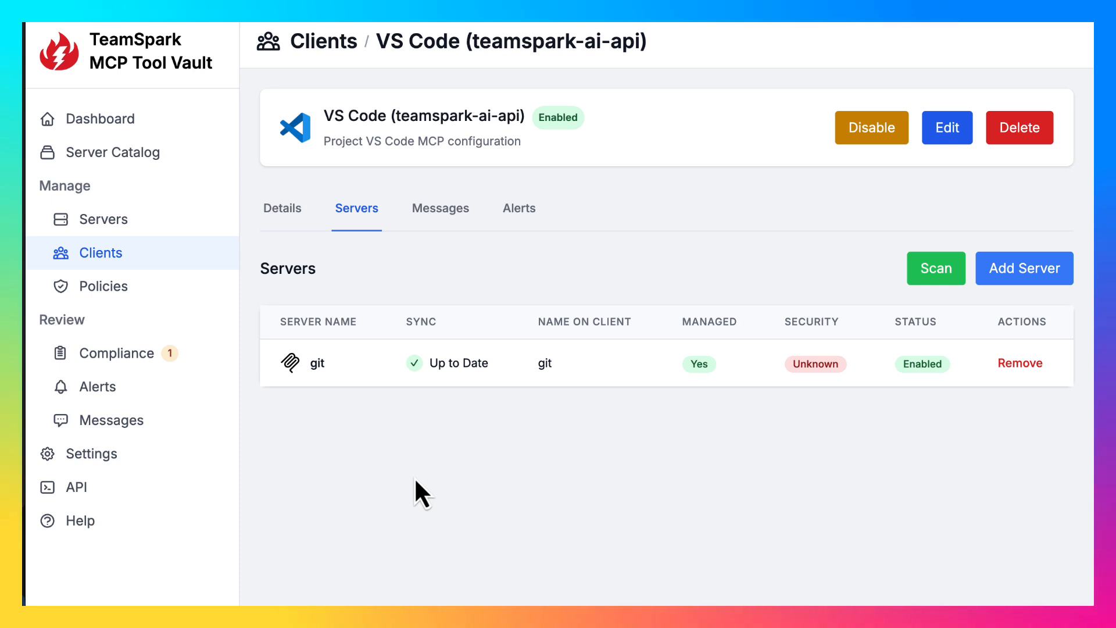
Recheck the client compliance results and reopen the details of the VS Code (teamspark-ai-api) client
{"action": "left_click", "coordinate": [126, 362]}
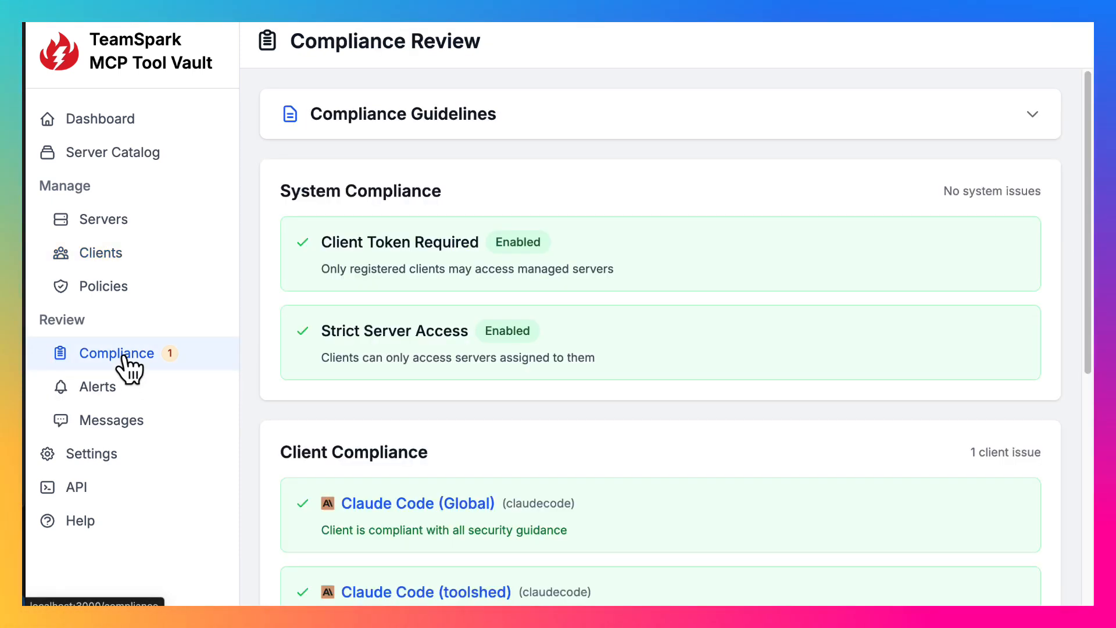
{"action": "scroll", "coordinate": [638, 490], "scroll_direction": "down", "scroll_amount": 7}
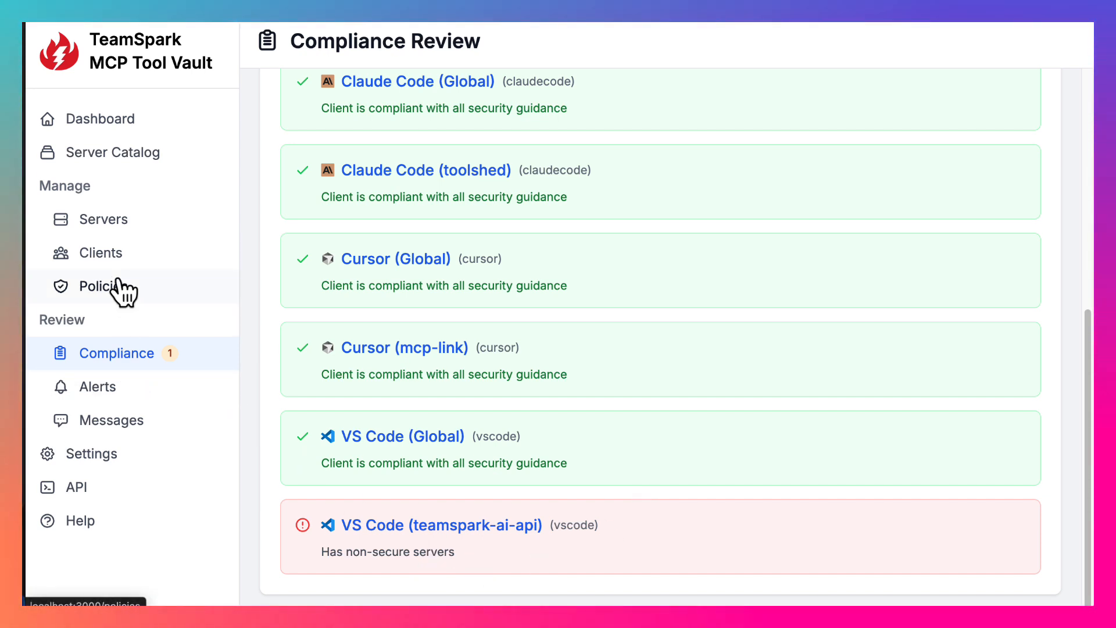
{"action": "left_click", "coordinate": [70, 256]}
{"action": "left_click", "coordinate": [447, 528]}
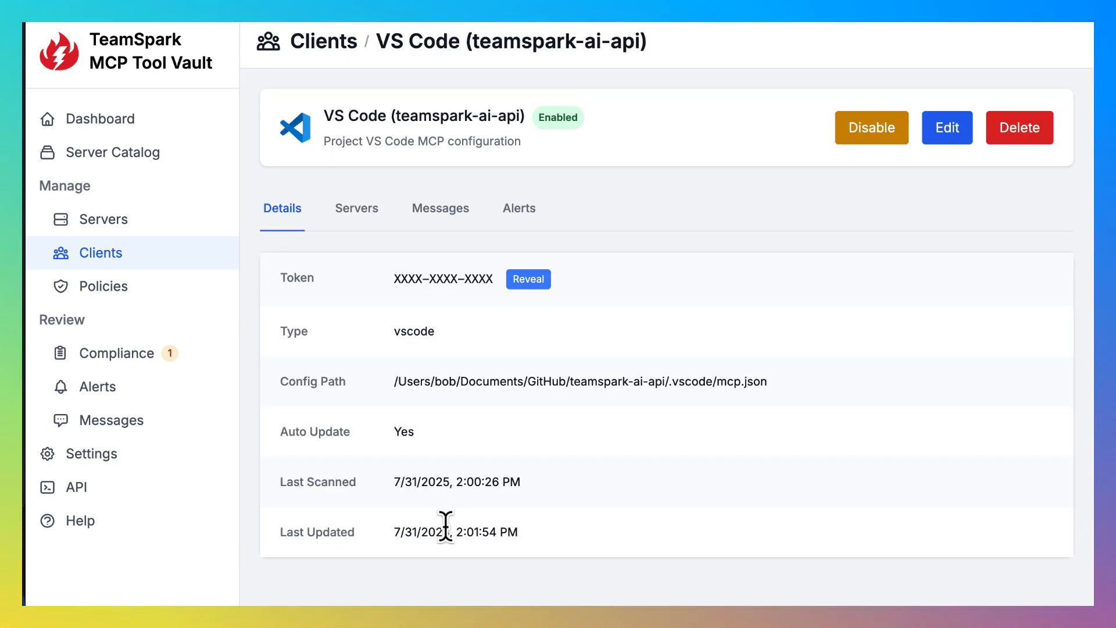
Review the servers assigned to the VS Code (teamspark-ai-api) client and open the Server Catalog
{"action": "left_click", "coordinate": [357, 215]}
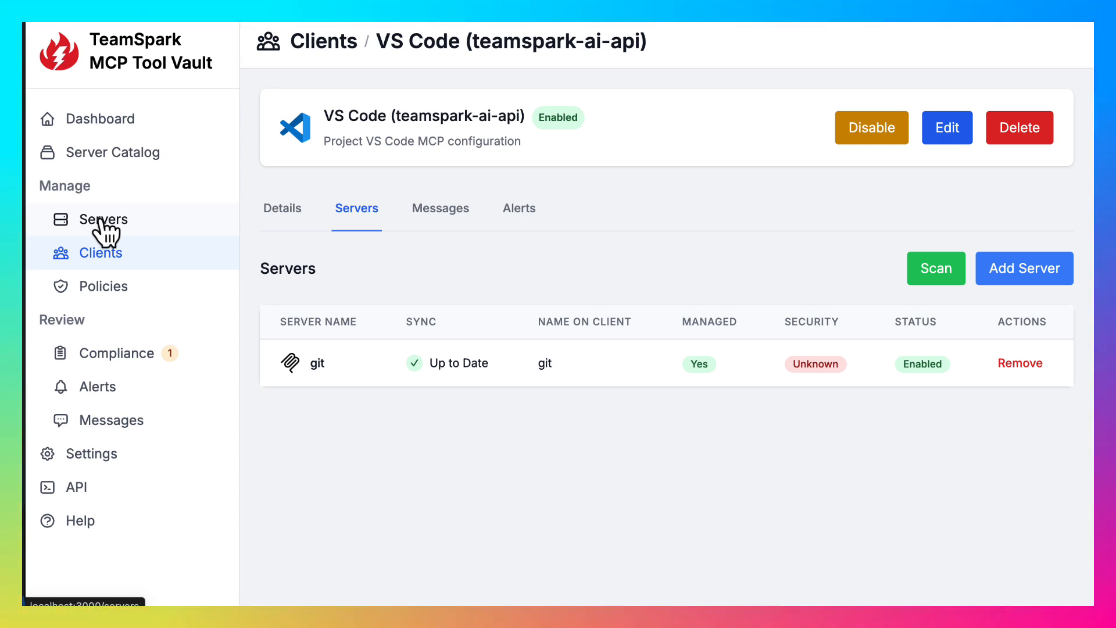
{"action": "left_click", "coordinate": [100, 154]}
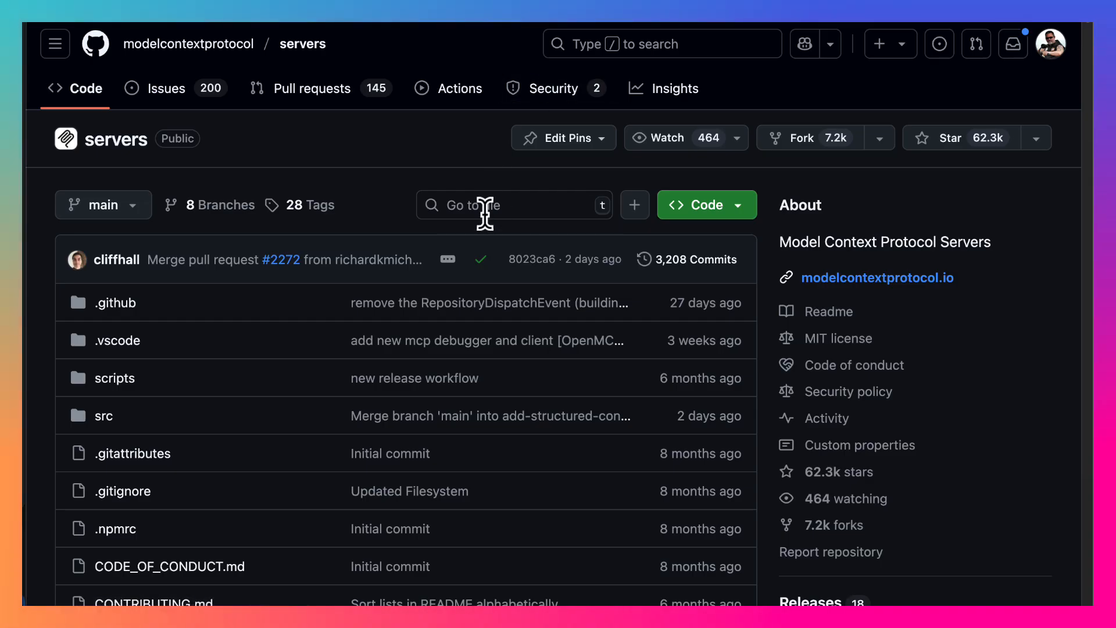
Look through the reference, archived and third-party server lists in the modelcontextprotocol/servers README on GitHub, then return to MCP Tool Vault
{"action": "scroll", "coordinate": [474, 257], "scroll_direction": "down", "scroll_amount": 15}
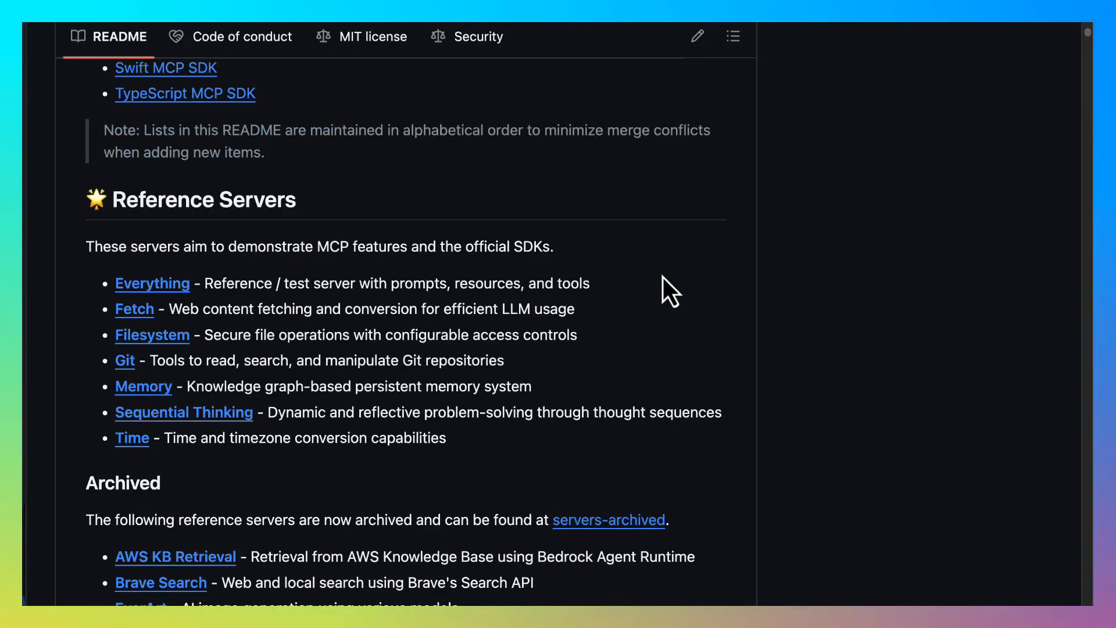
{"action": "scroll", "coordinate": [663, 278], "scroll_direction": "down", "scroll_amount": 9}
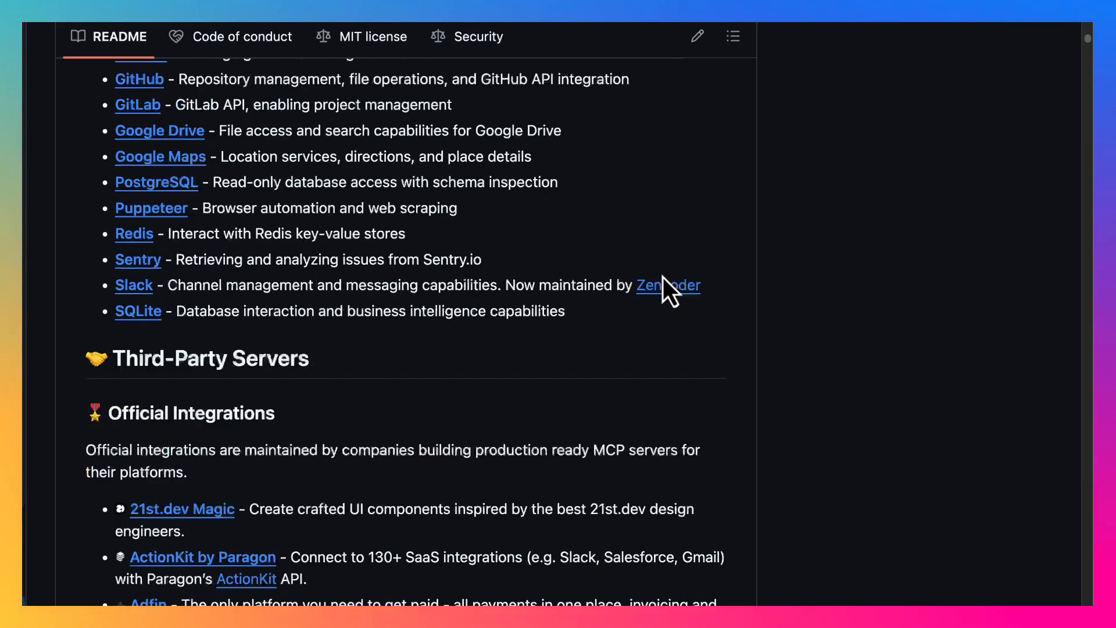
{"action": "scroll", "coordinate": [662, 277], "scroll_direction": "up", "scroll_amount": 6}
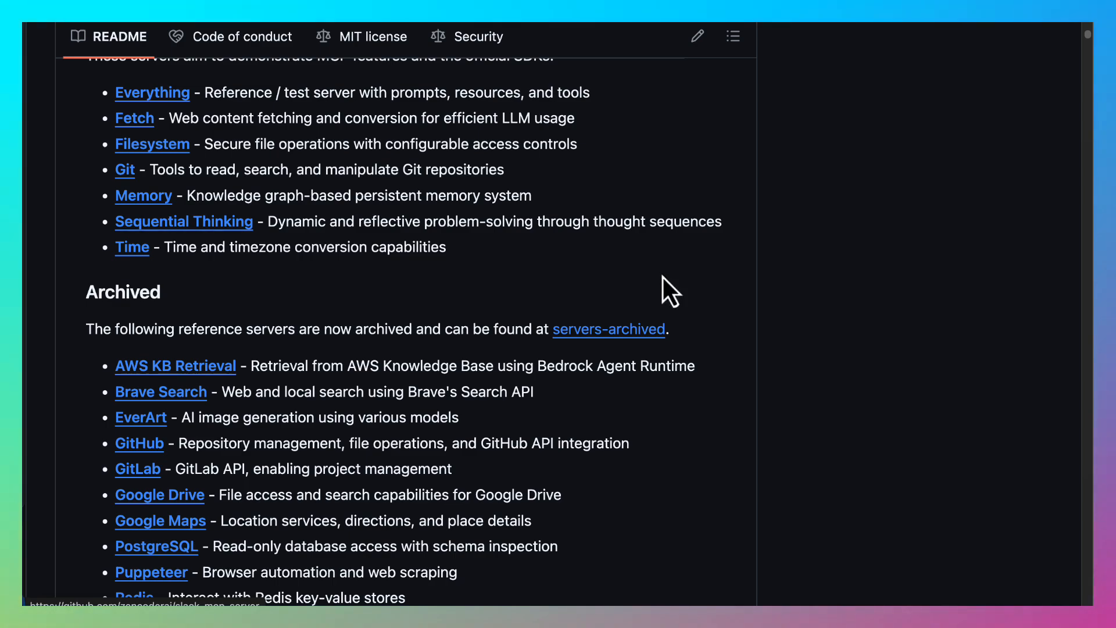
{"action": "scroll", "coordinate": [662, 278], "scroll_direction": "down", "scroll_amount": 9}
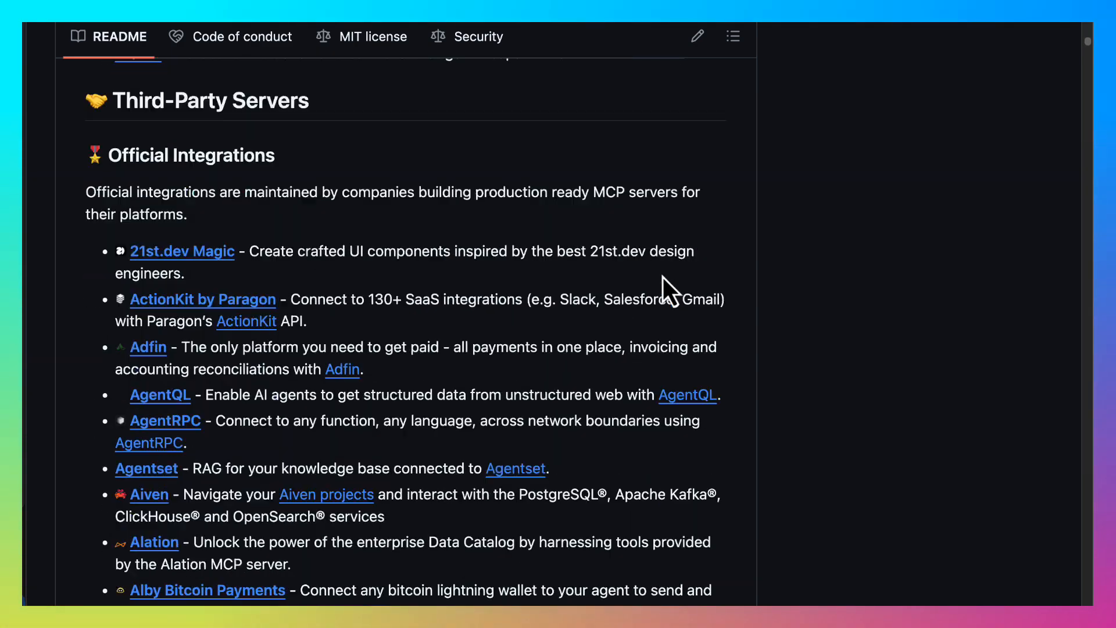
{"action": "scroll", "coordinate": [663, 277], "scroll_direction": "down", "scroll_amount": 1}
{"action": "scroll", "coordinate": [535, 296], "scroll_direction": "down", "scroll_amount": 20}
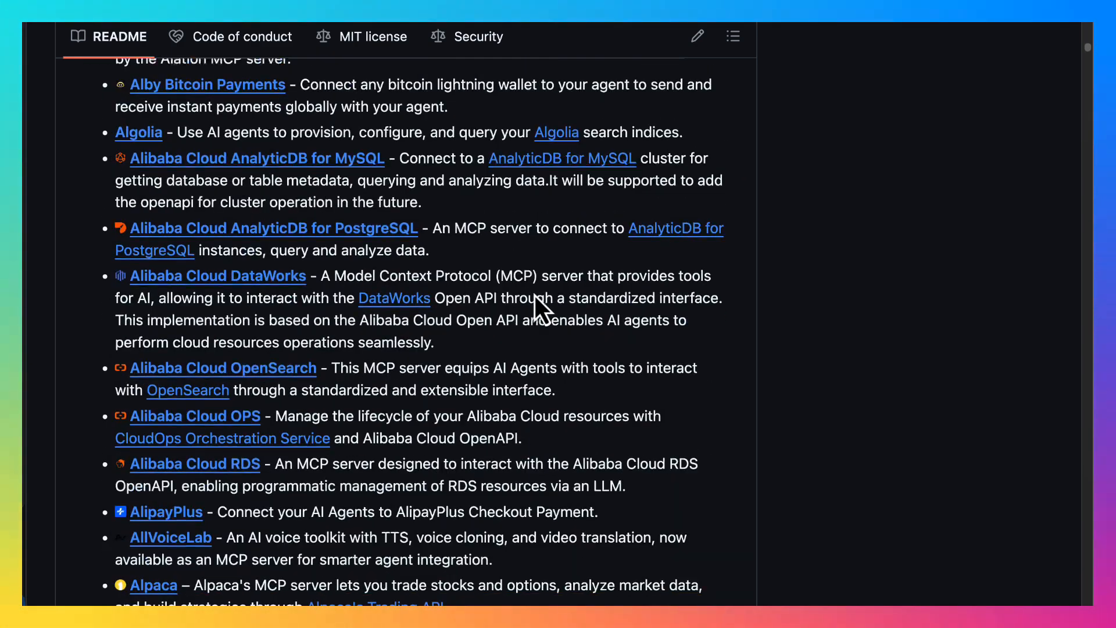
{"action": "scroll", "coordinate": [535, 296], "scroll_direction": "down", "scroll_amount": 20}
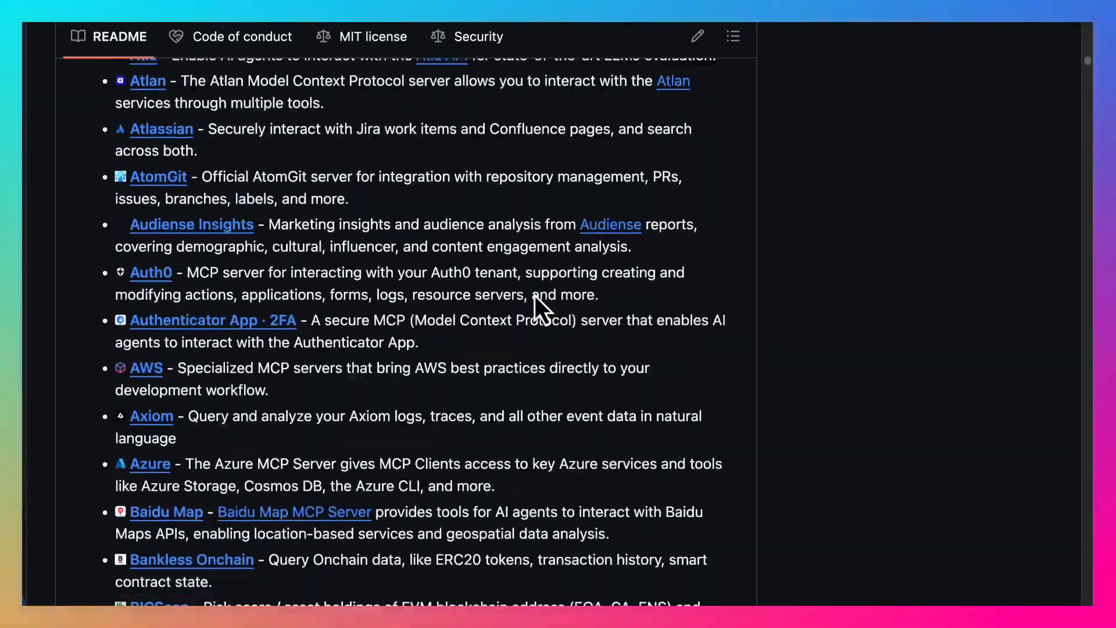
{"action": "scroll", "coordinate": [434, 384], "scroll_direction": "down", "scroll_amount": 20}
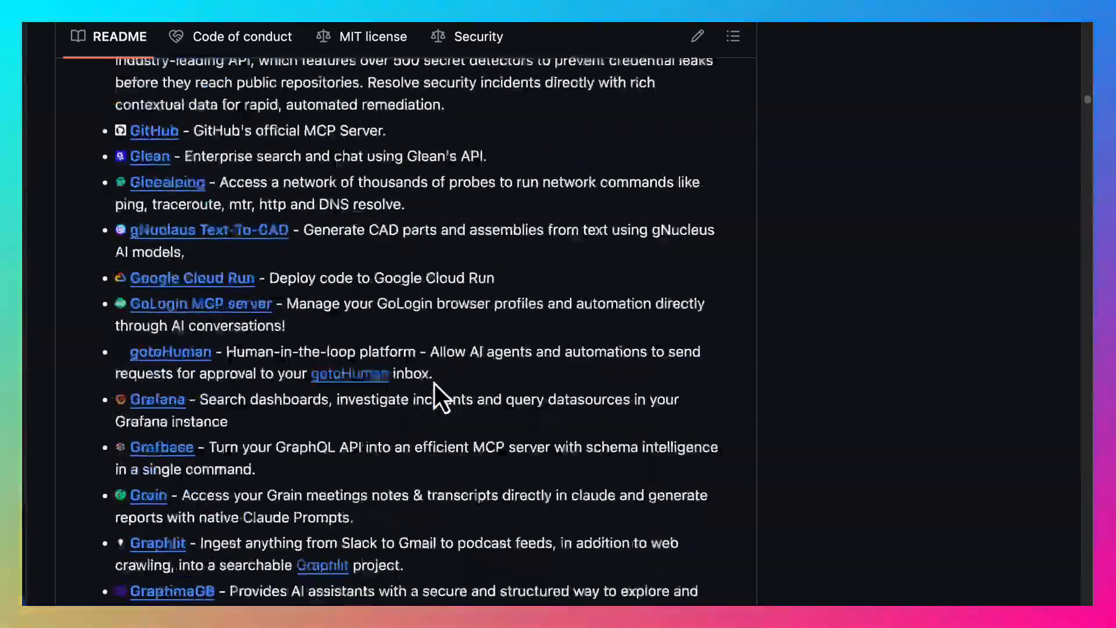
{"action": "scroll", "coordinate": [434, 384], "scroll_direction": "up", "scroll_amount": 20}
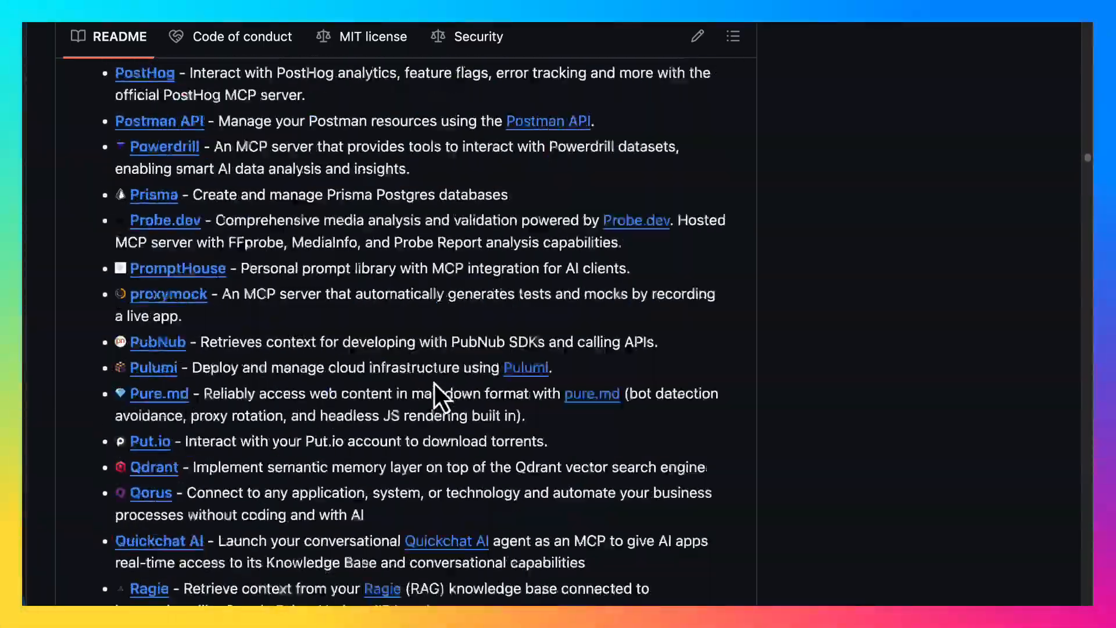
{"action": "scroll", "coordinate": [434, 384], "scroll_direction": "up", "scroll_amount": 20}
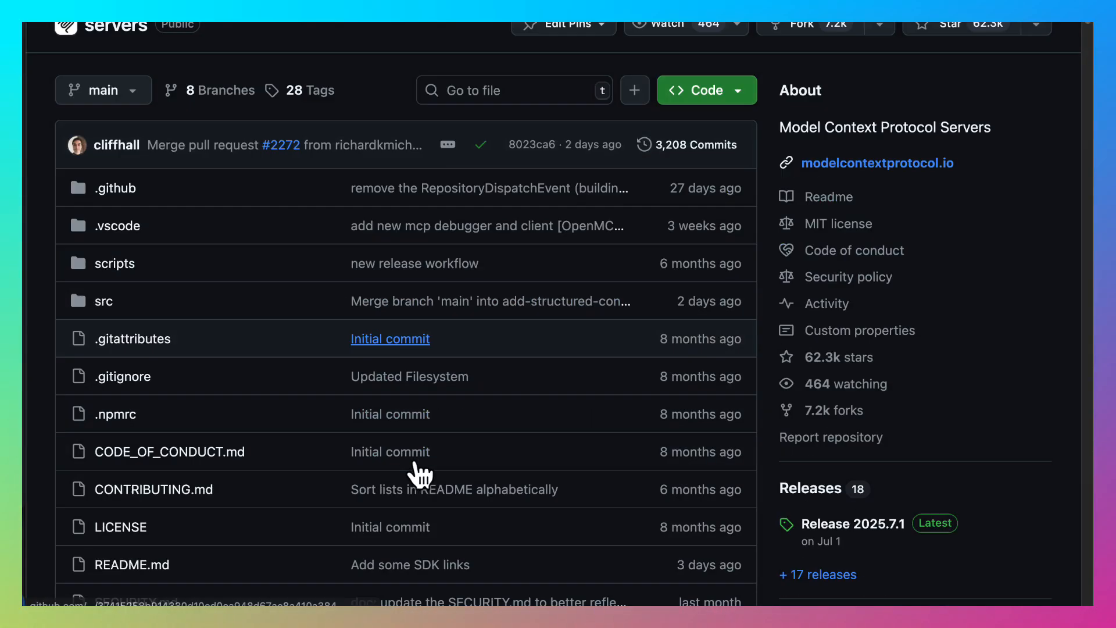
{"action": "scroll", "coordinate": [419, 473], "scroll_direction": "down", "scroll_amount": 15}
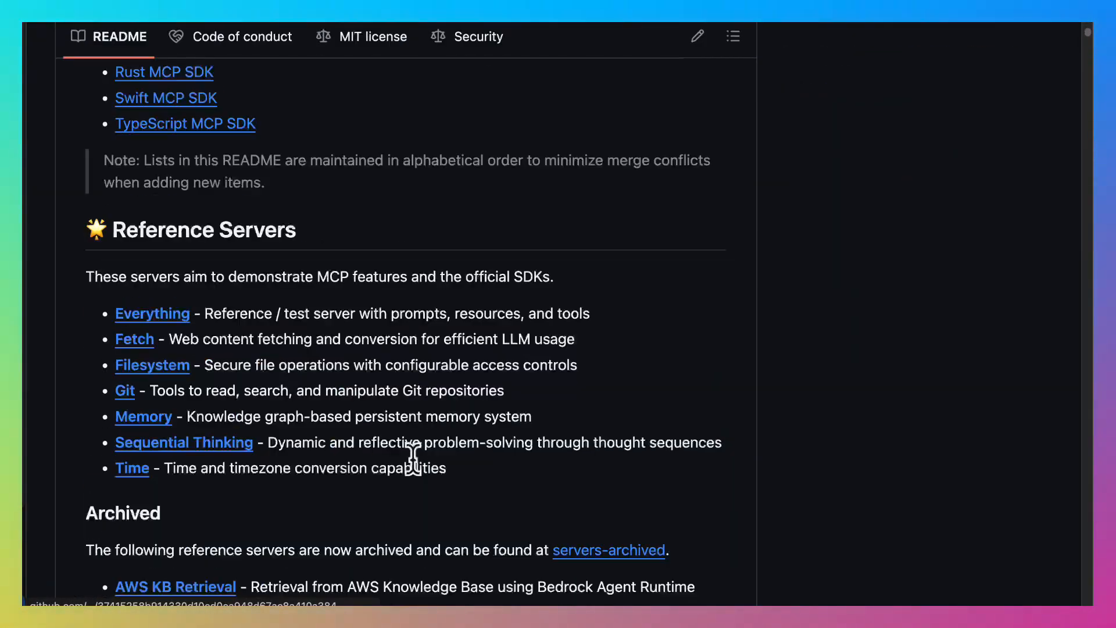
{"action": "scroll", "coordinate": [413, 457], "scroll_direction": "down", "scroll_amount": 20}
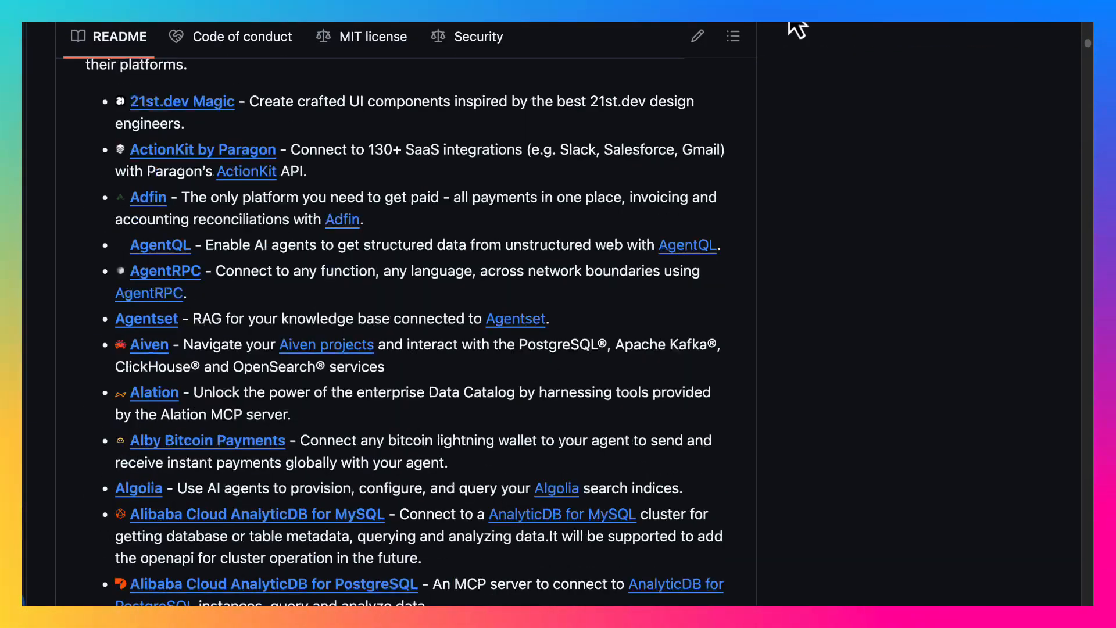
{"action": "left_click", "coordinate": [798, 11]}
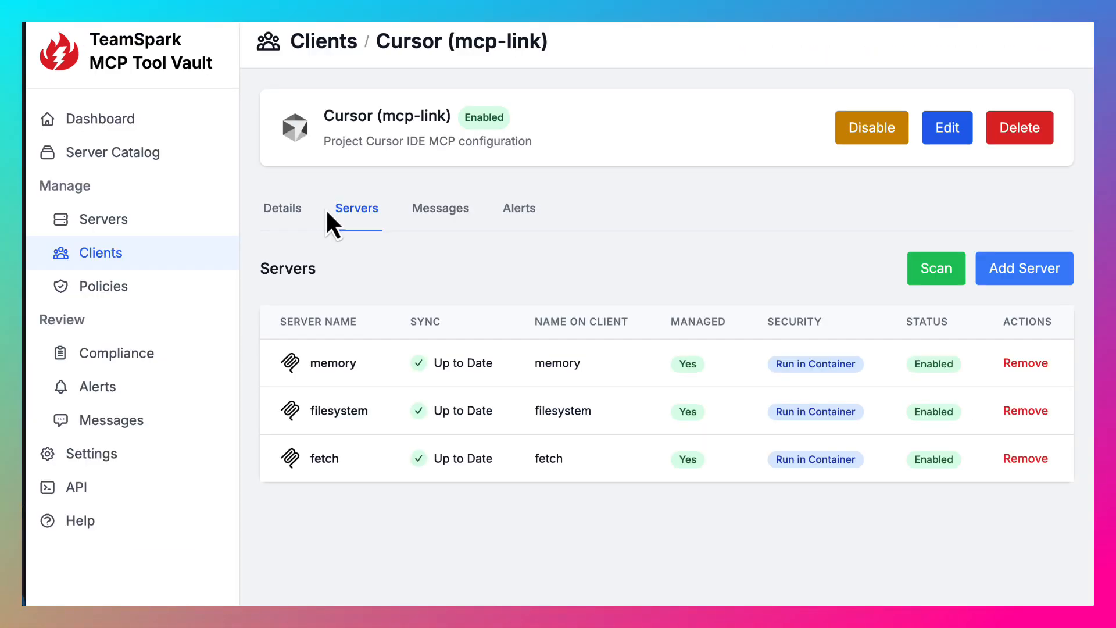
Filter the Server Catalog by the official tag and browse the matching servers
{"action": "left_click", "coordinate": [119, 155]}
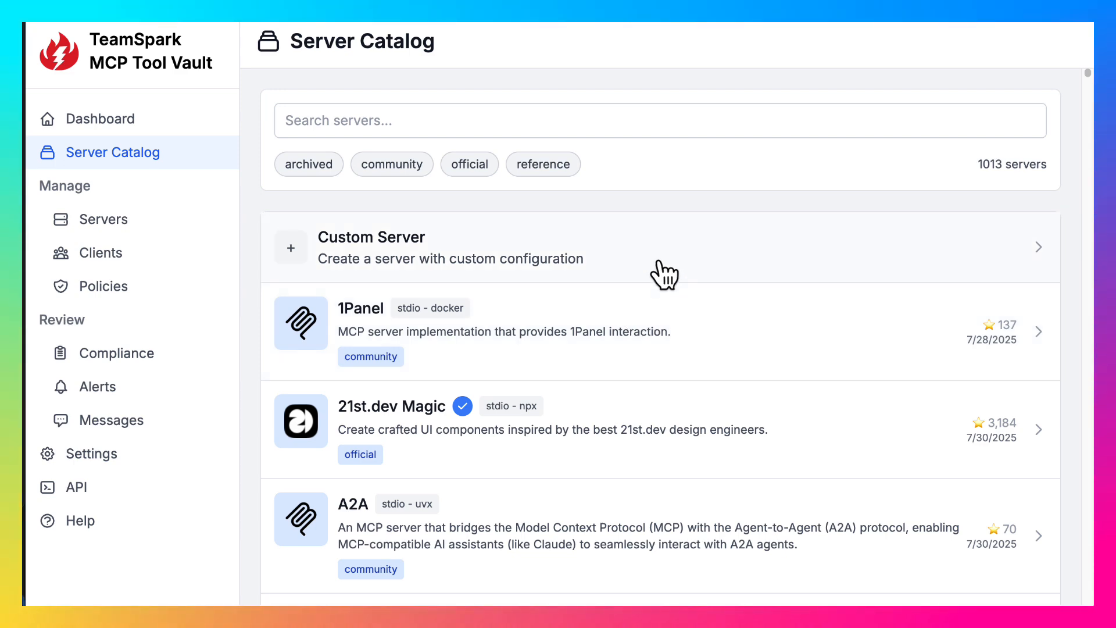
{"action": "left_click", "coordinate": [471, 165]}
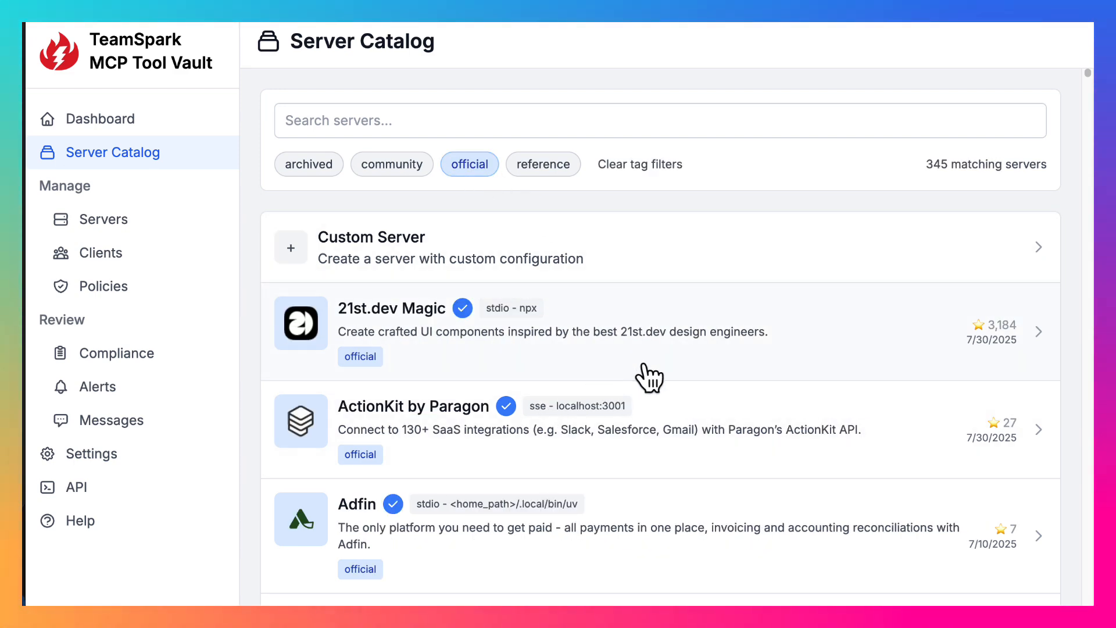
{"action": "scroll", "coordinate": [643, 372], "scroll_direction": "down", "scroll_amount": 15}
{"action": "scroll", "coordinate": [635, 505], "scroll_direction": "up", "scroll_amount": 15}
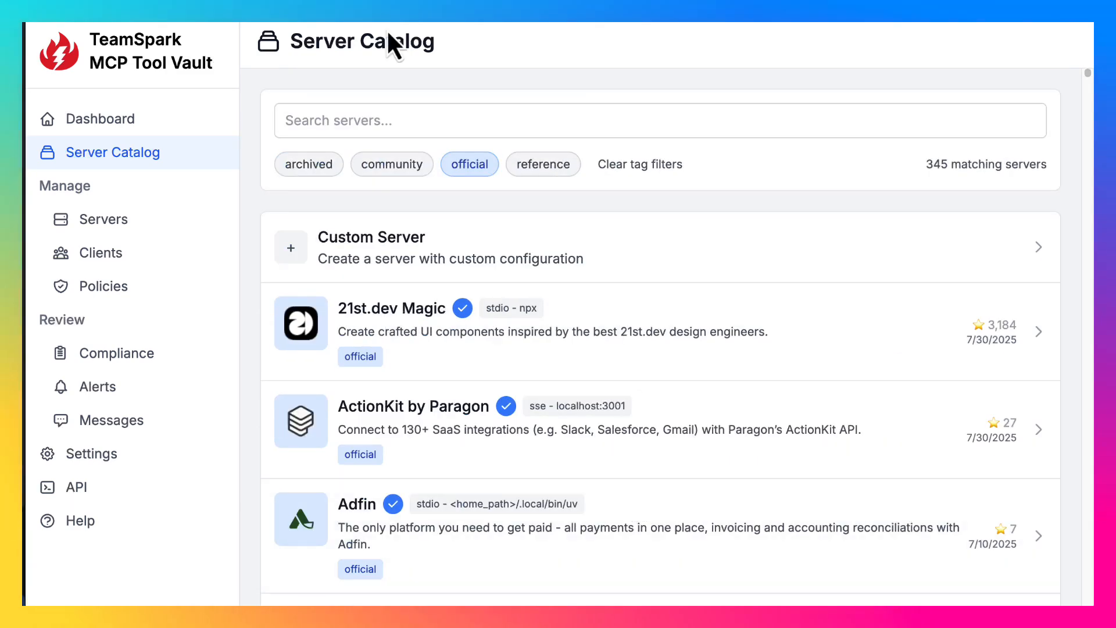
Search the official catalog servers for "sql" and look through the matches
{"action": "left_click", "coordinate": [327, 122]}
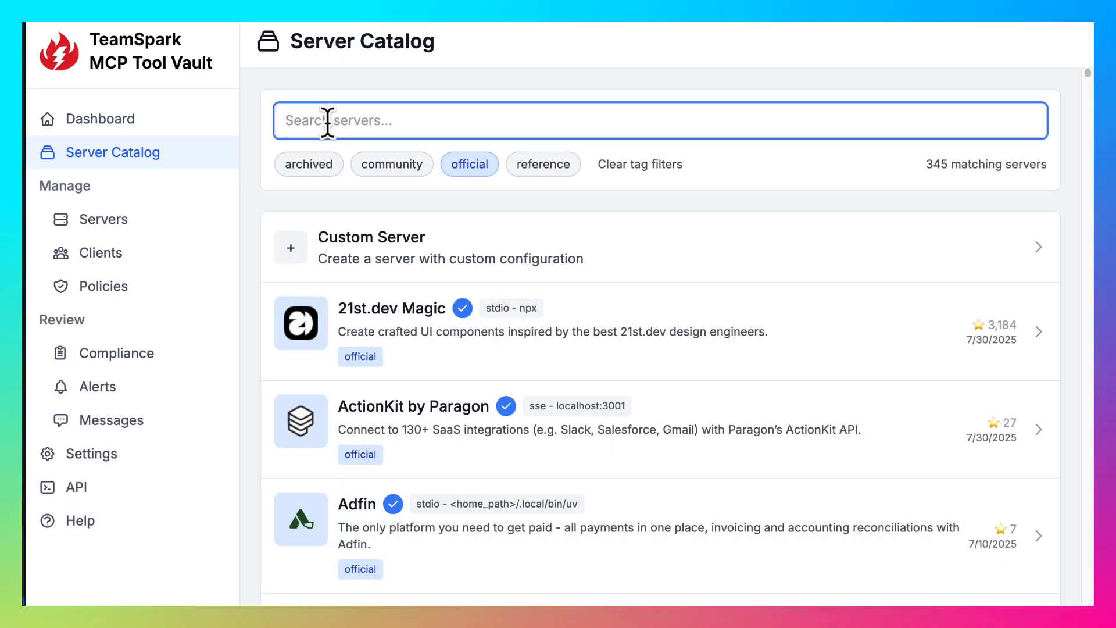
{"action": "type", "text": "sql"}
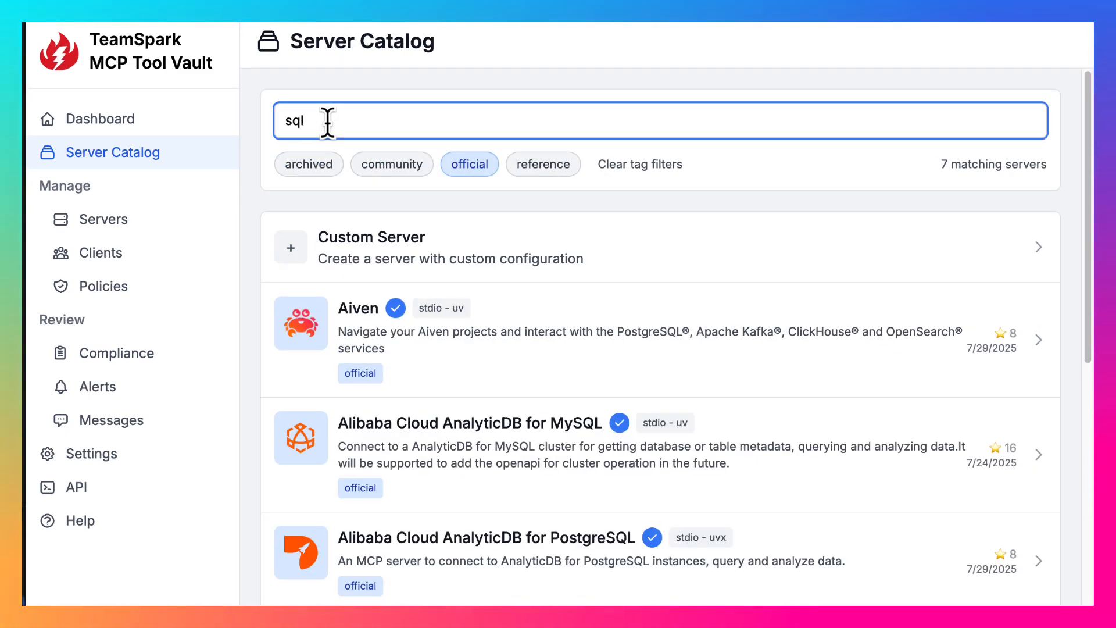
{"action": "scroll", "coordinate": [582, 282], "scroll_direction": "down", "scroll_amount": 8}
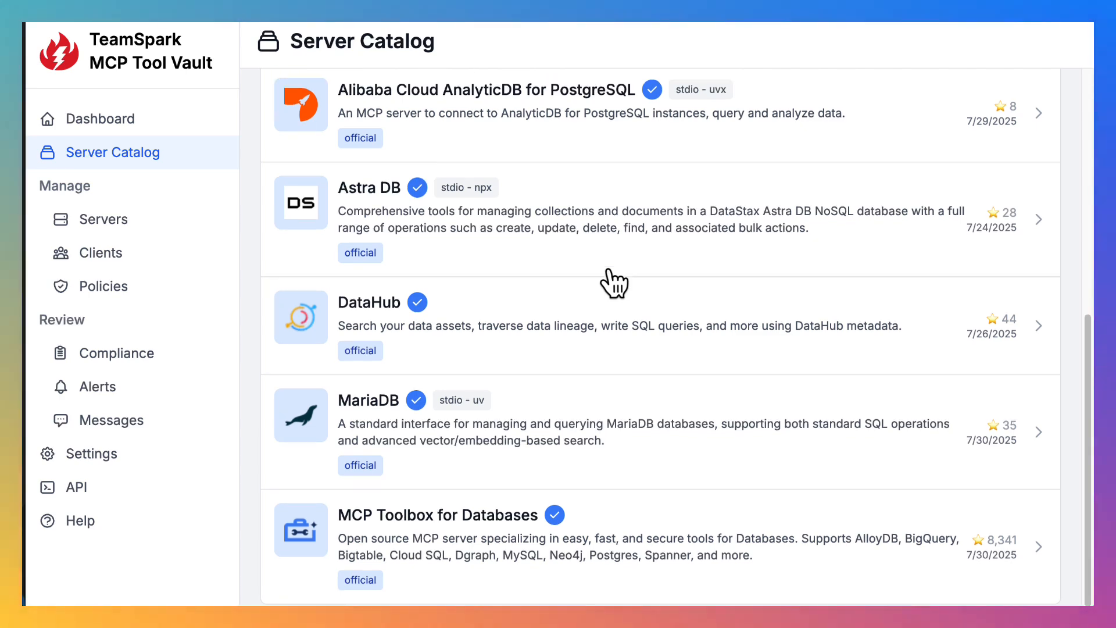
{"action": "scroll", "coordinate": [610, 282], "scroll_direction": "up", "scroll_amount": 8}
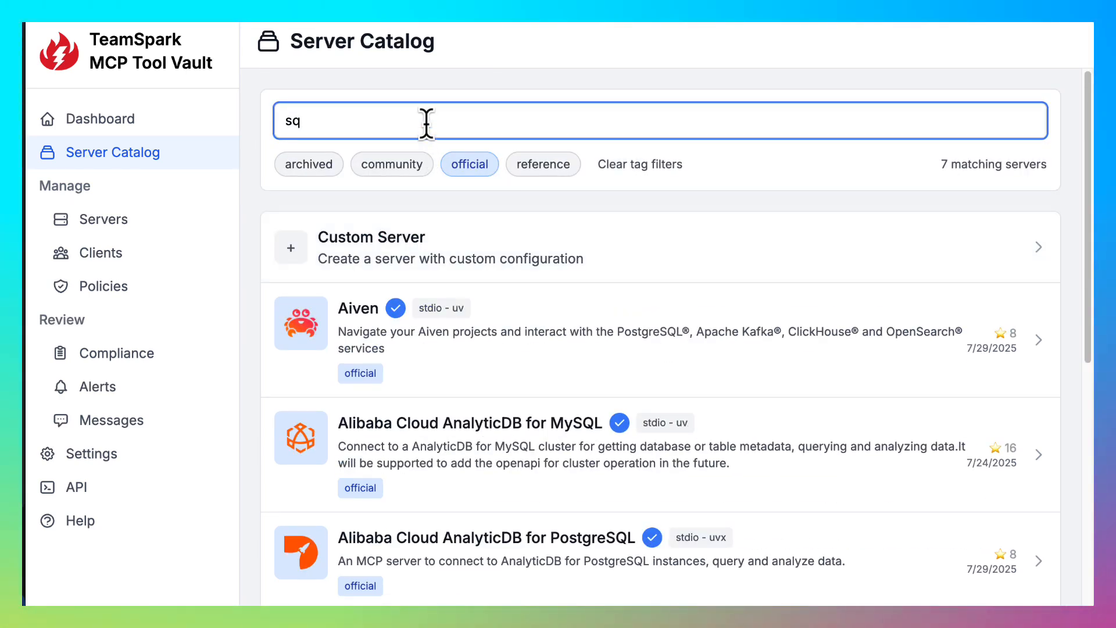
Replace the catalog search with "age" and examine the AgentQL entry's configuration, repository, tags and description
{"action": "key", "text": "BackSpace"}
{"action": "key", "text": "BackSpace"}
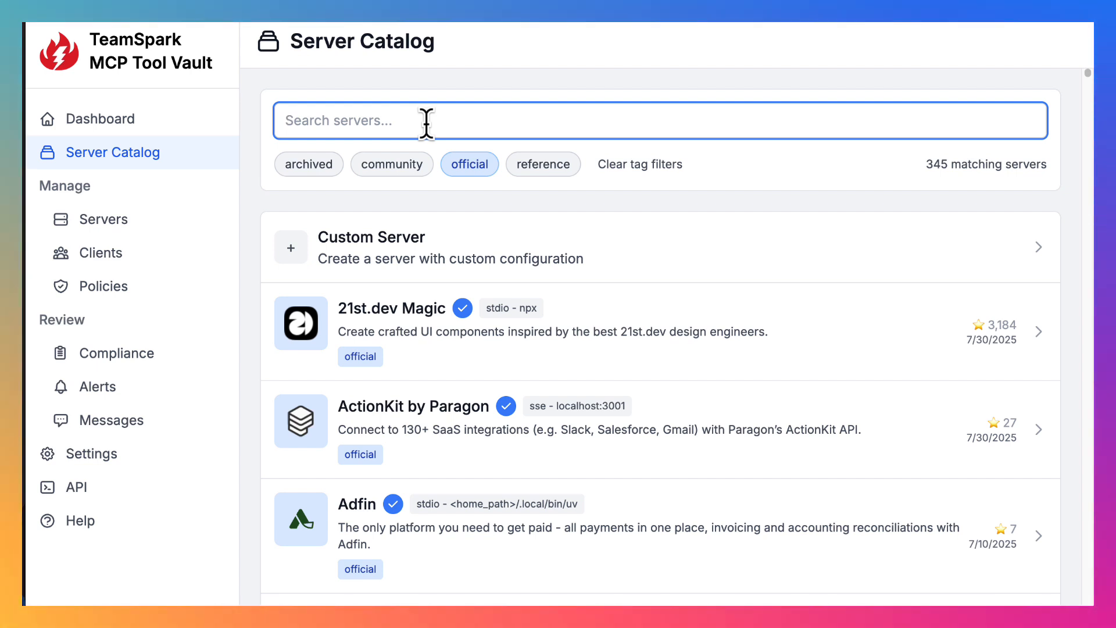
{"action": "type", "text": "age"}
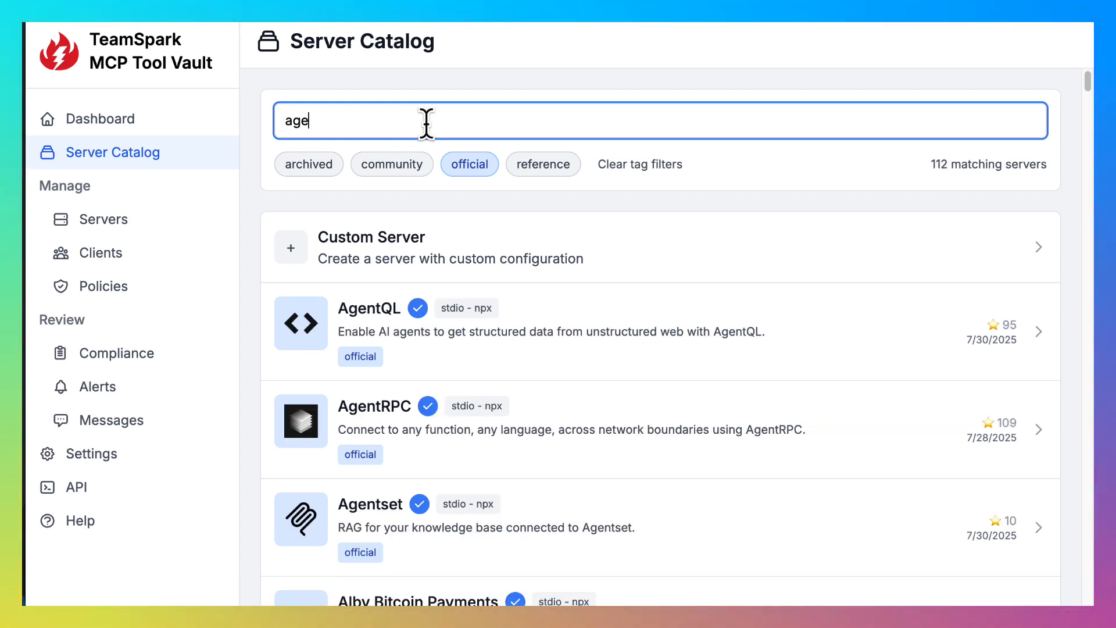
{"action": "left_click", "coordinate": [460, 337]}
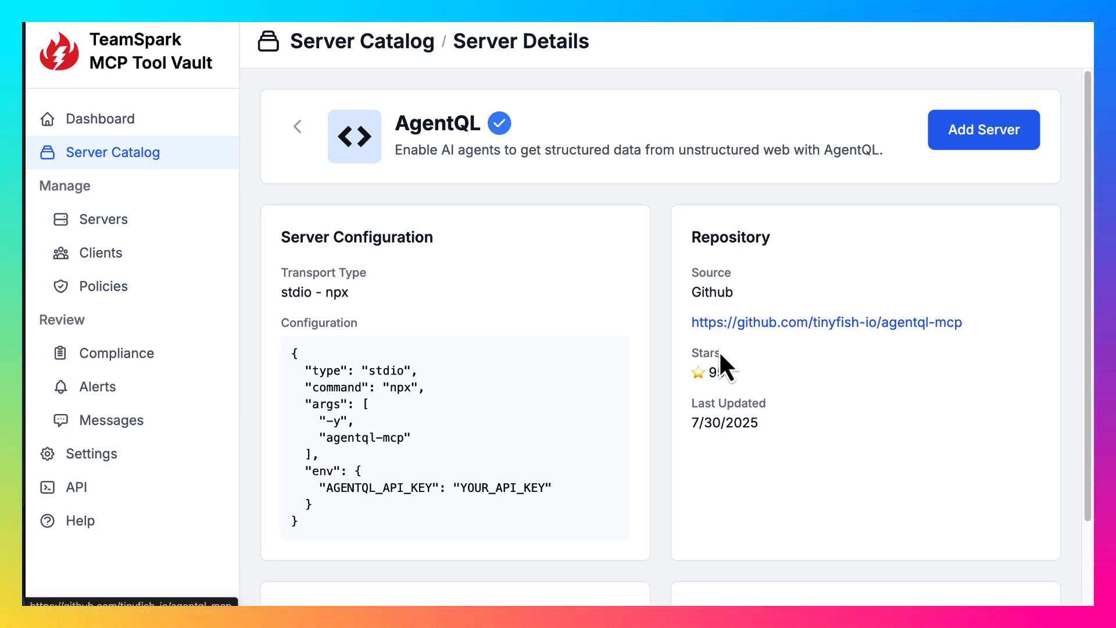
{"action": "scroll", "coordinate": [517, 392], "scroll_direction": "down", "scroll_amount": 2}
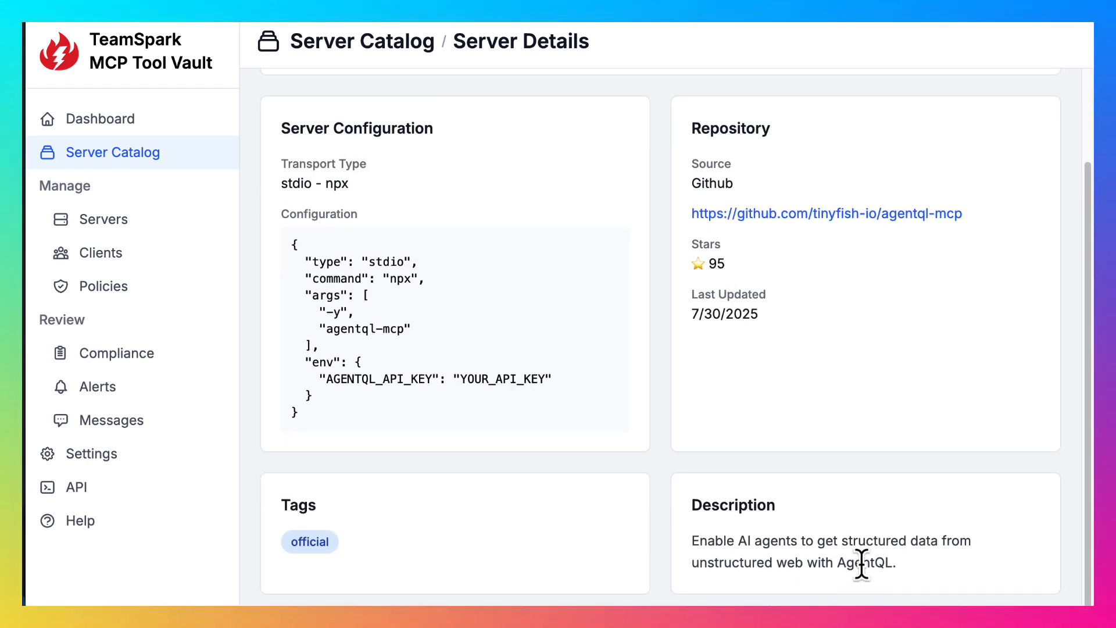
{"action": "scroll", "coordinate": [760, 340], "scroll_direction": "up", "scroll_amount": 2}
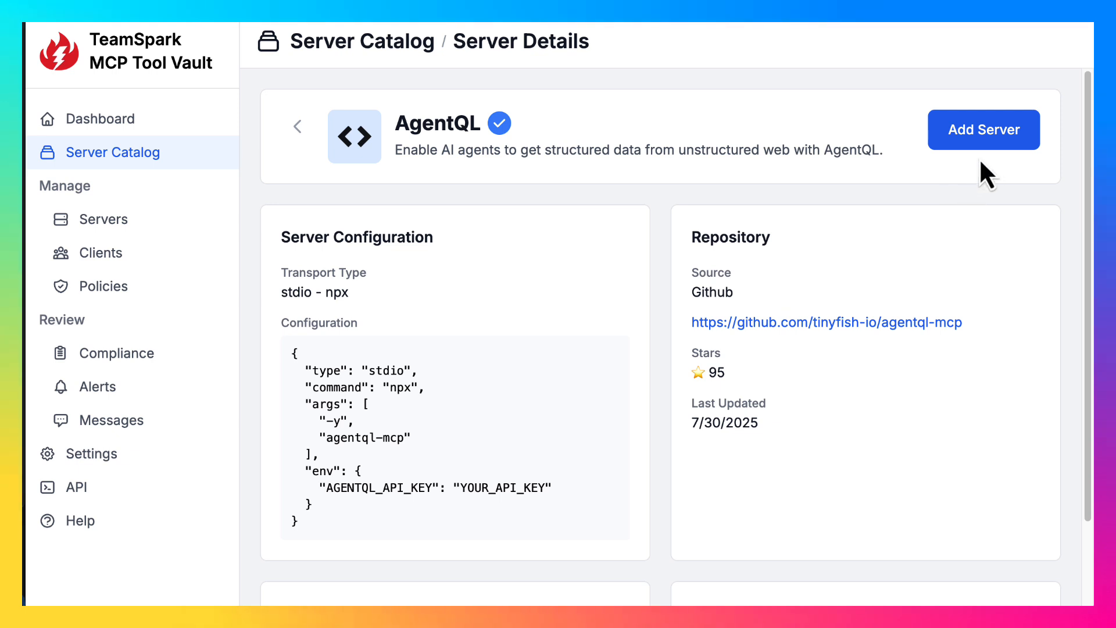
Open a new server form from the AgentQL catalog entry, review its prefilled command, arguments, environment and security settings, and discard it
{"action": "left_click", "coordinate": [984, 130]}
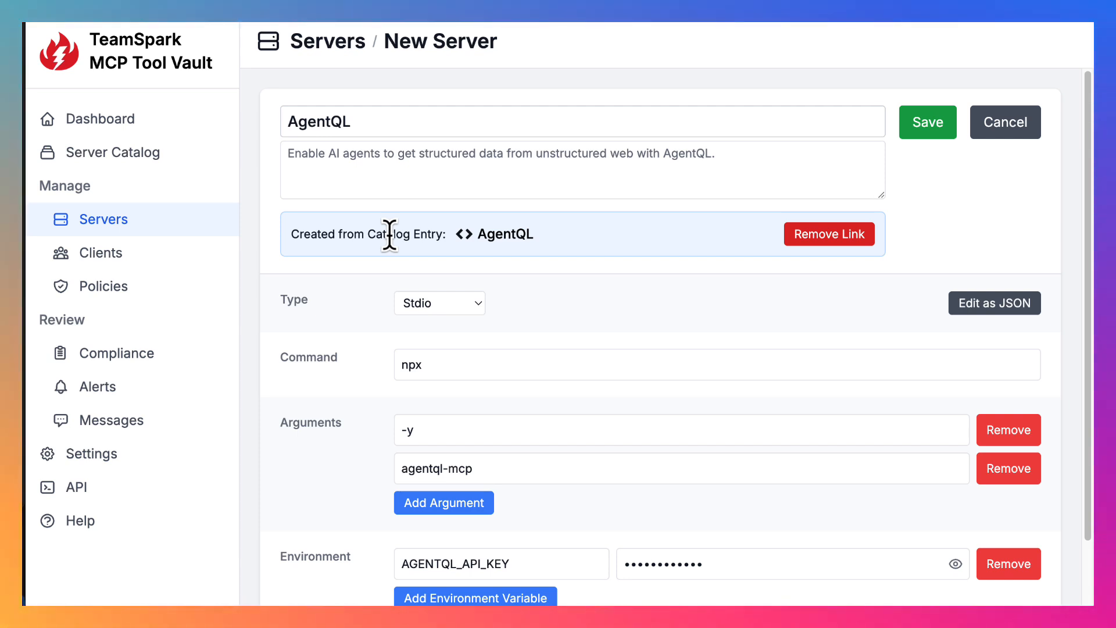
{"action": "scroll", "coordinate": [705, 320], "scroll_direction": "down", "scroll_amount": 3}
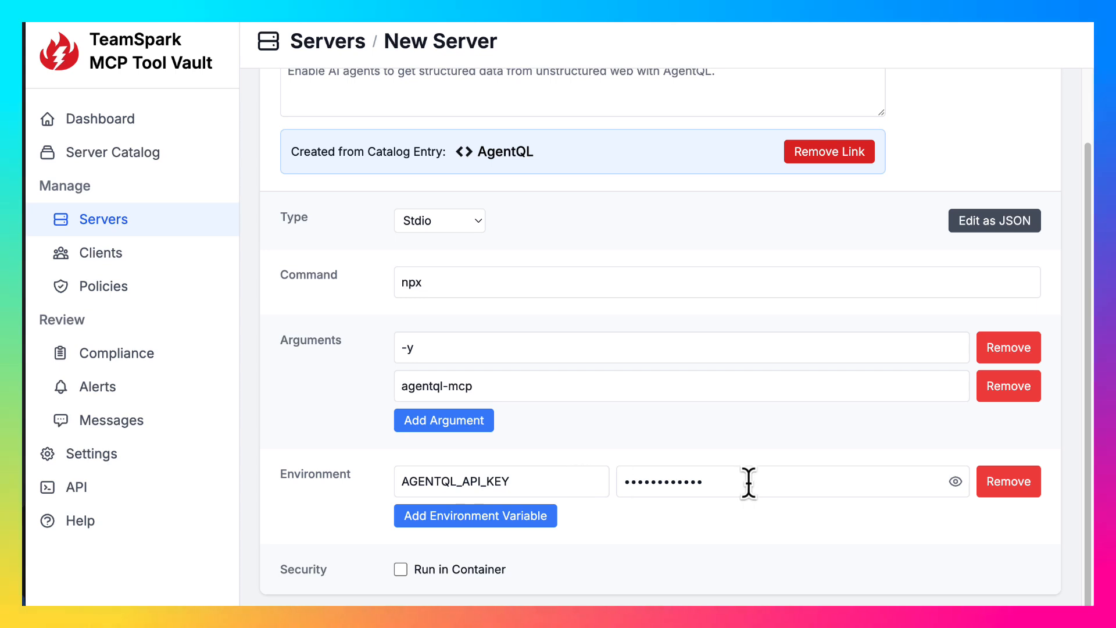
{"action": "left_click", "coordinate": [955, 482]}
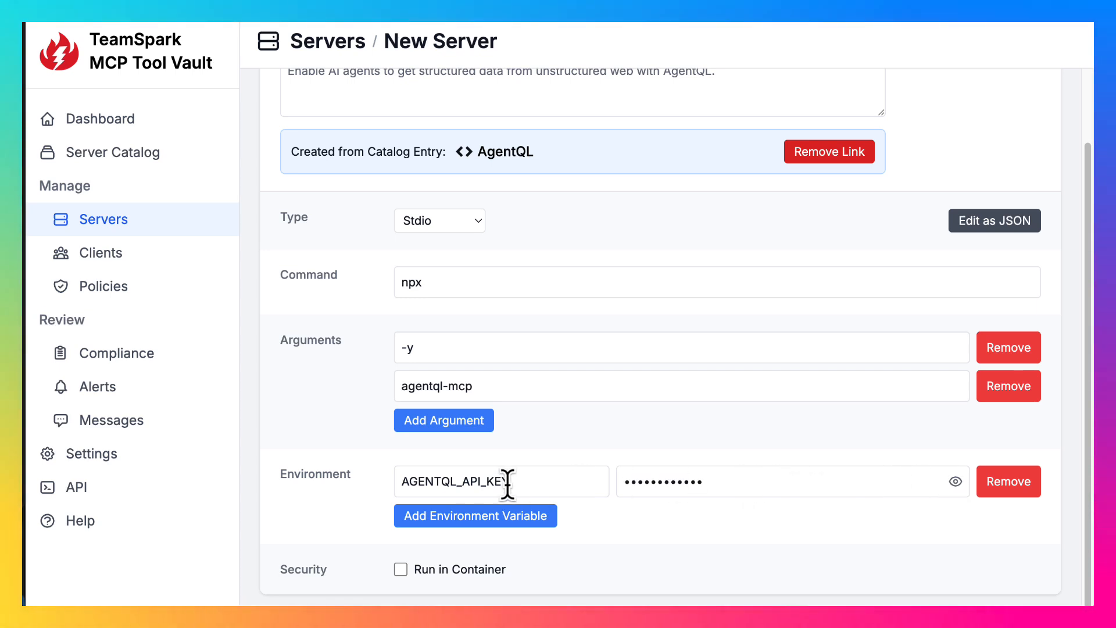
{"action": "scroll", "coordinate": [647, 315], "scroll_direction": "up", "scroll_amount": 3}
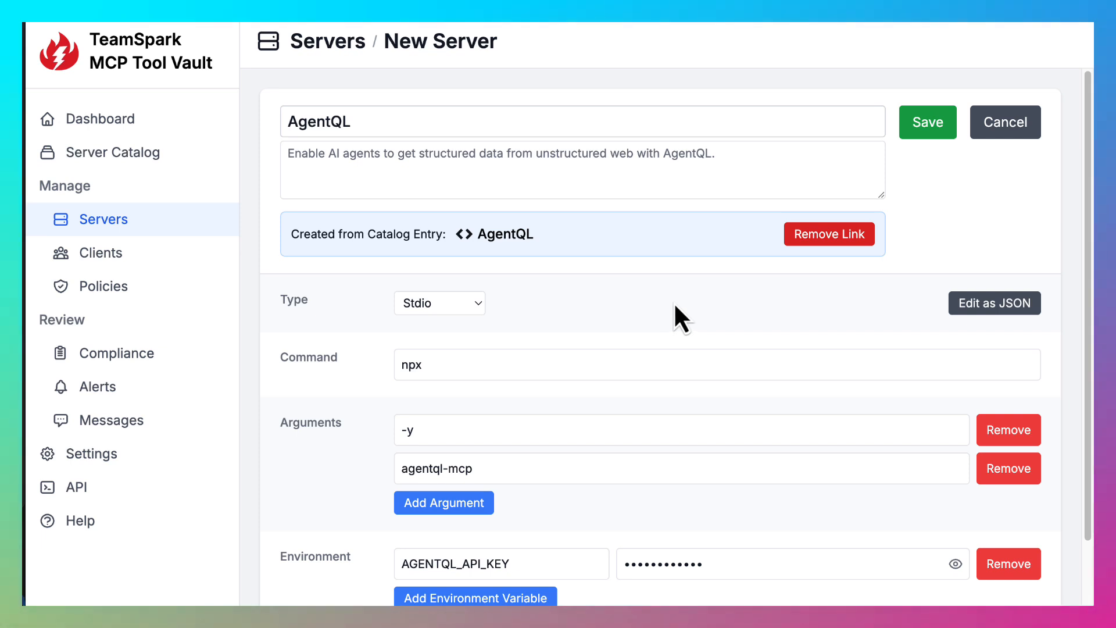
{"action": "left_click", "coordinate": [985, 133]}
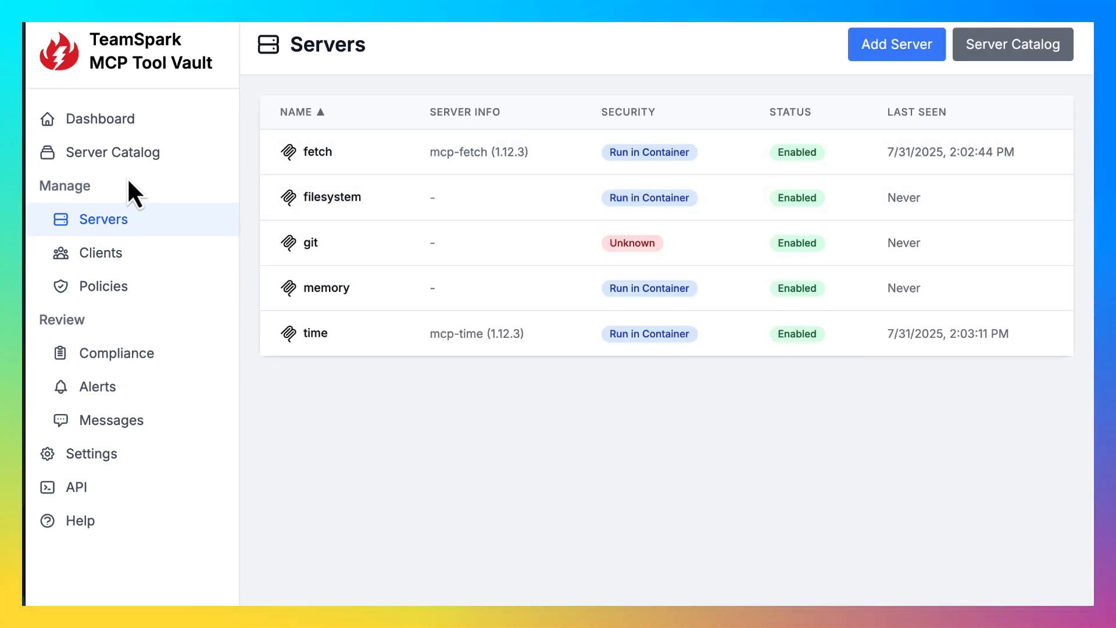
Search the full Server Catalog for "auth" and examine the Auth0 entry's configuration, repository and description
{"action": "left_click", "coordinate": [114, 154]}
{"action": "left_click", "coordinate": [372, 119]}
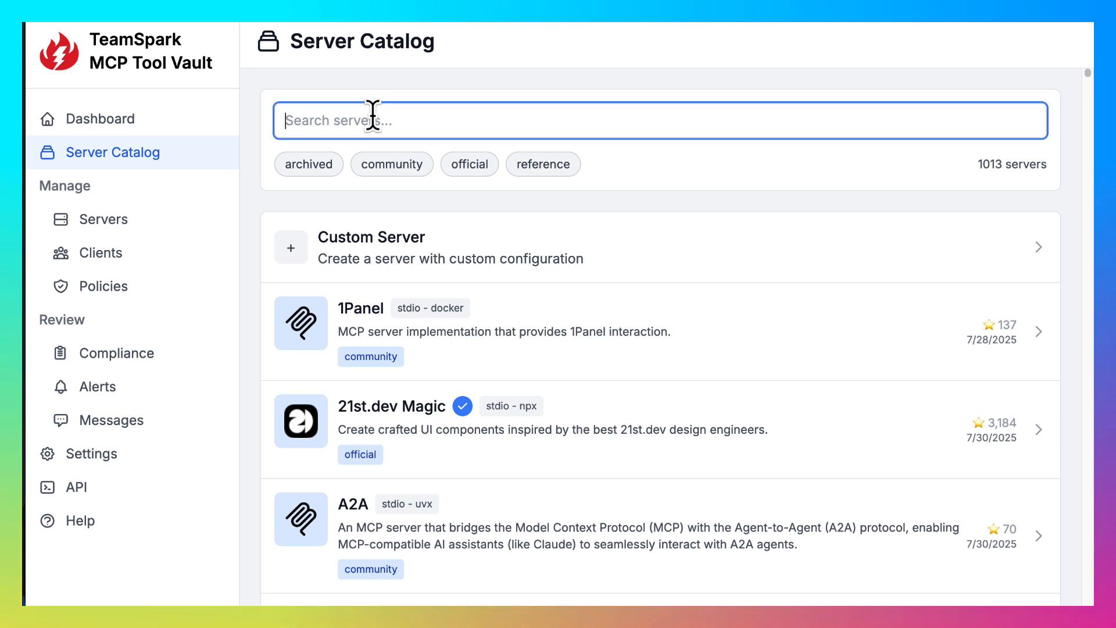
{"action": "type", "text": "auth"}
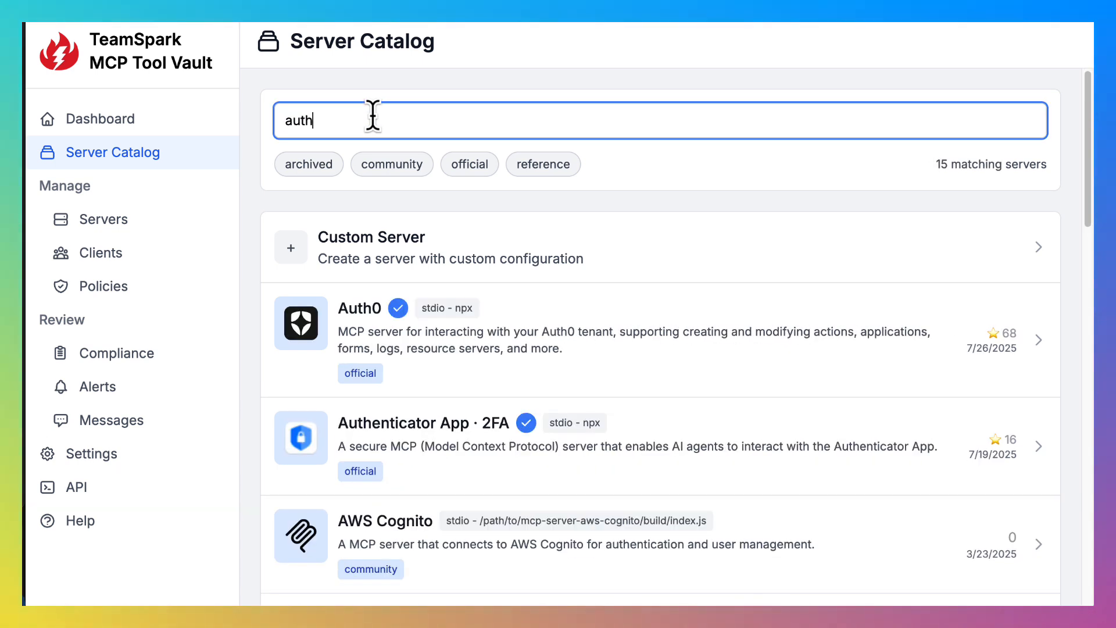
{"action": "left_click", "coordinate": [531, 319]}
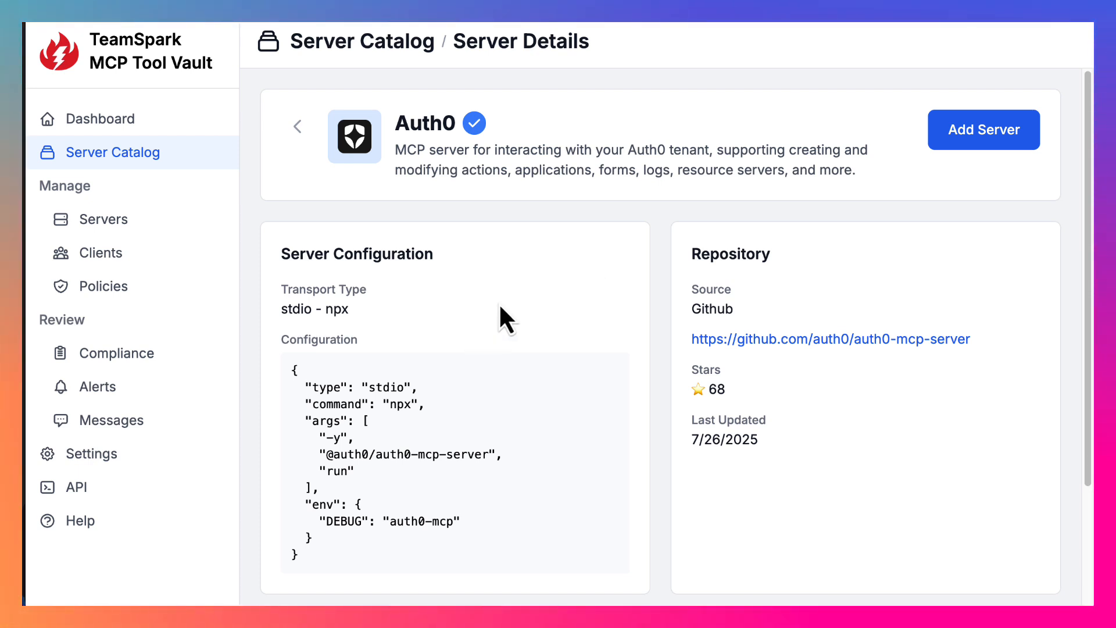
{"action": "scroll", "coordinate": [505, 307], "scroll_direction": "down", "scroll_amount": 3}
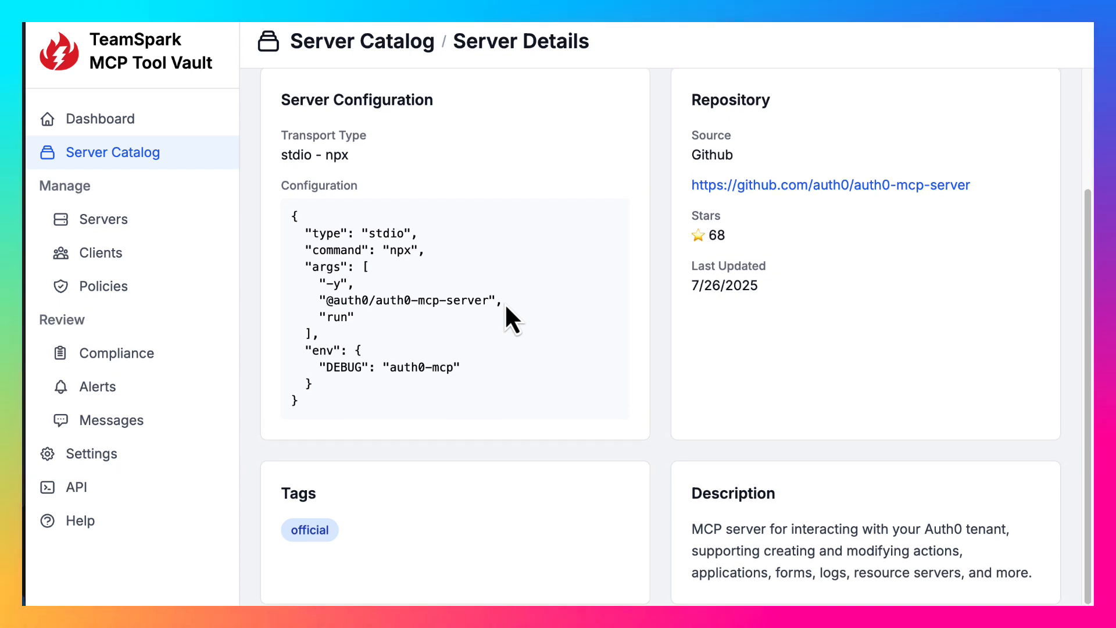
Add the Auth0 server from its catalog entry and save it with the prefilled settings
{"action": "scroll", "coordinate": [505, 306], "scroll_direction": "up", "scroll_amount": 3}
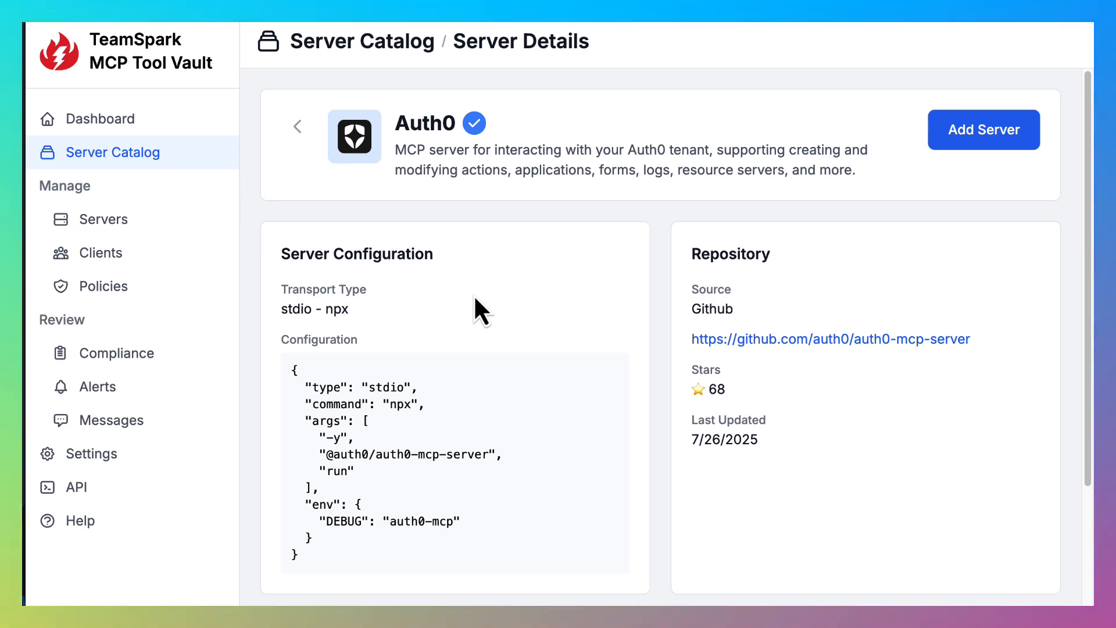
{"action": "left_click", "coordinate": [963, 138]}
{"action": "left_click", "coordinate": [930, 123]}
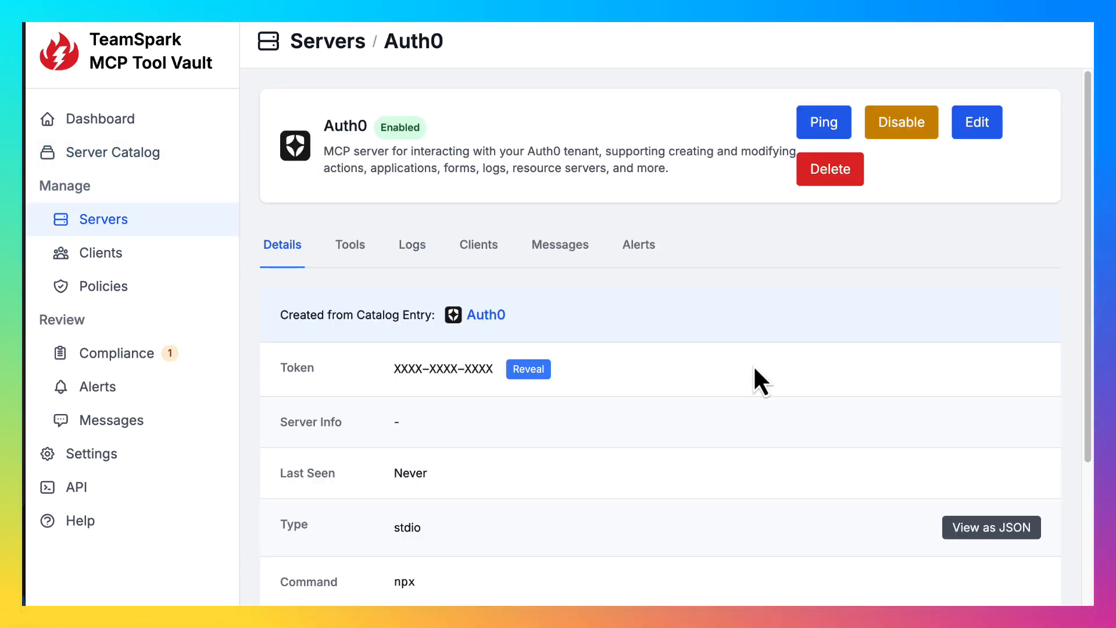
Check the Auth0 server's available tools and logs, and delete the server despite its message reference
{"action": "left_click", "coordinate": [352, 247]}
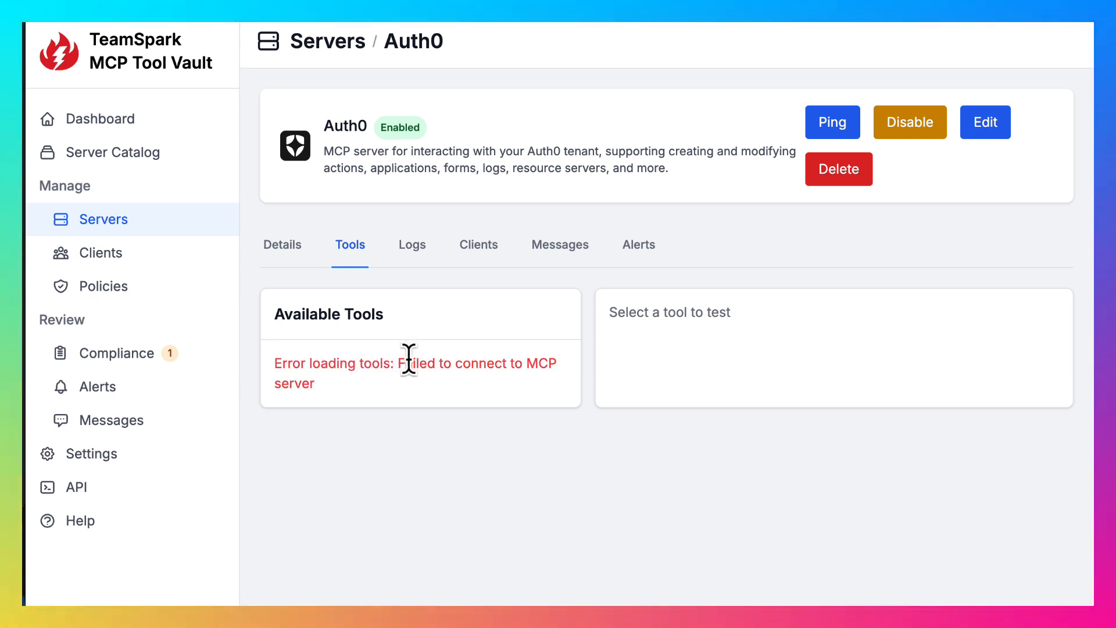
{"action": "left_click", "coordinate": [417, 256]}
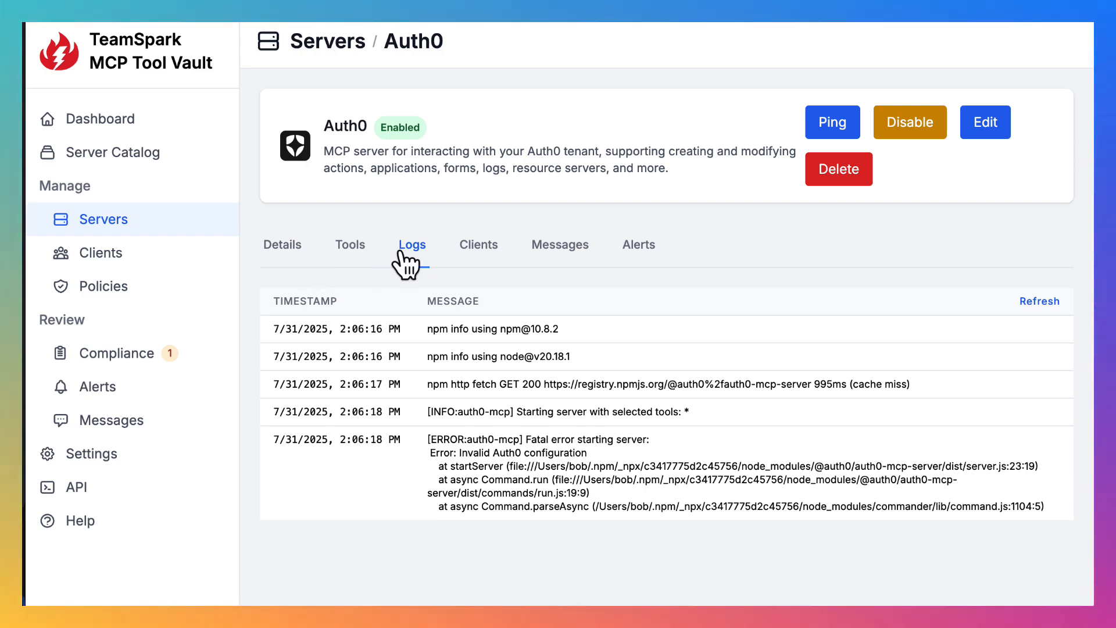
{"action": "left_click", "coordinate": [831, 175]}
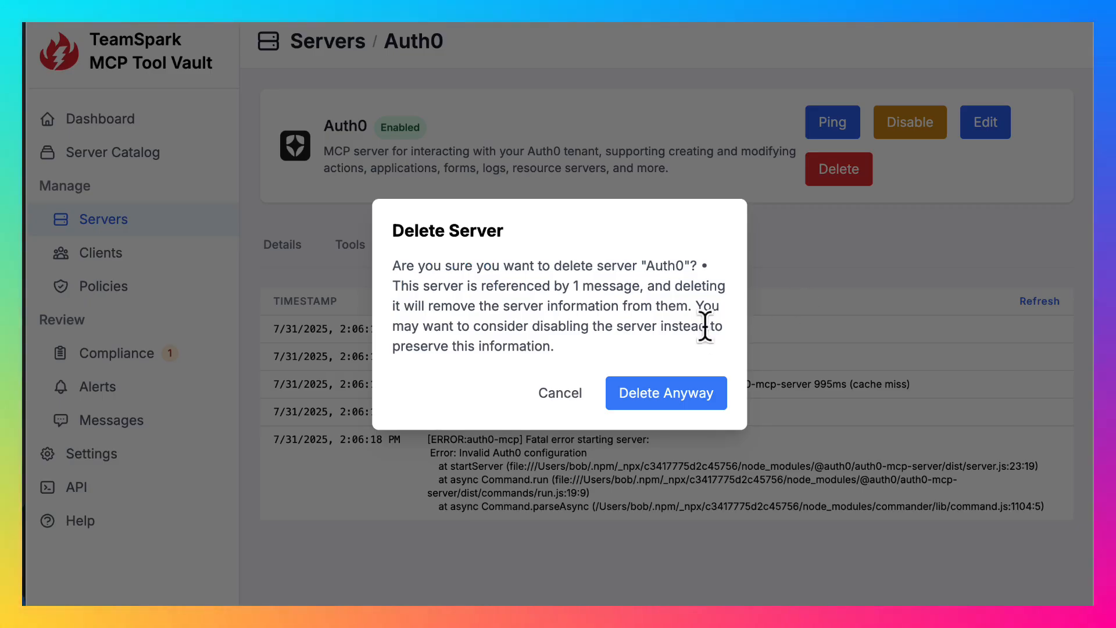
{"action": "left_click", "coordinate": [679, 405]}
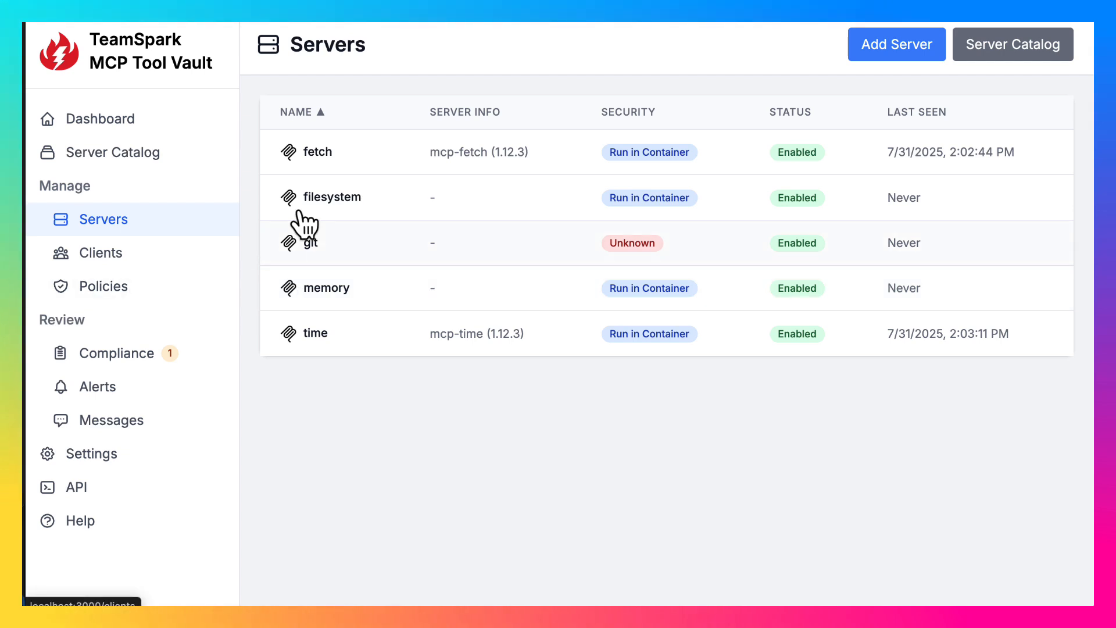
Search the Server Catalog for "sqlite" and start a new server from the SQLite entry
{"action": "left_click", "coordinate": [147, 163]}
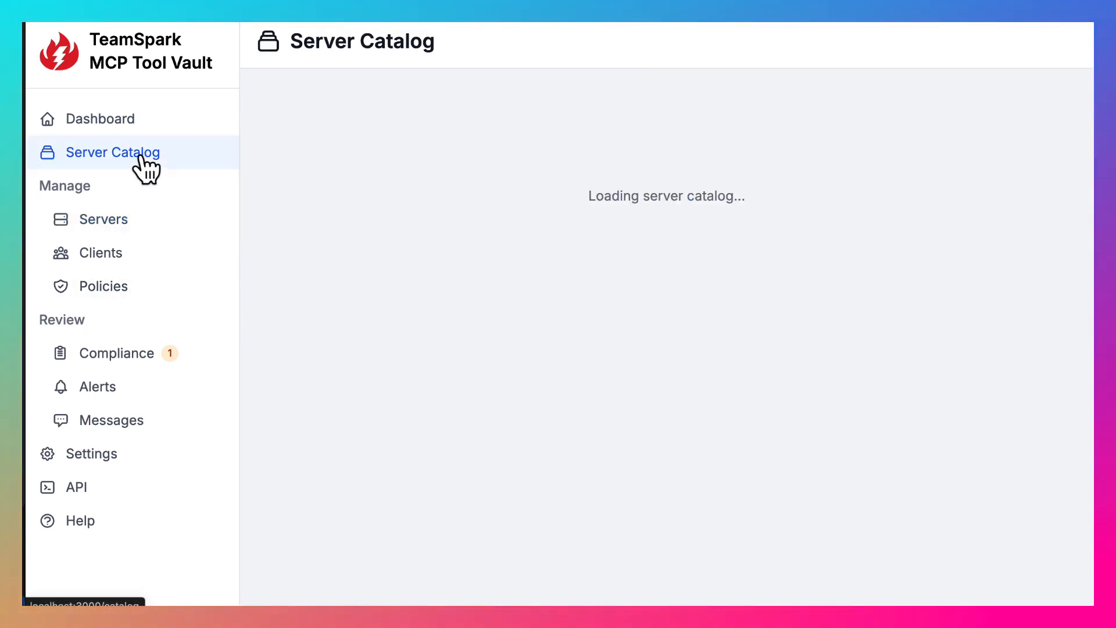
{"action": "left_click", "coordinate": [373, 121]}
{"action": "type", "text": "sqlite"}
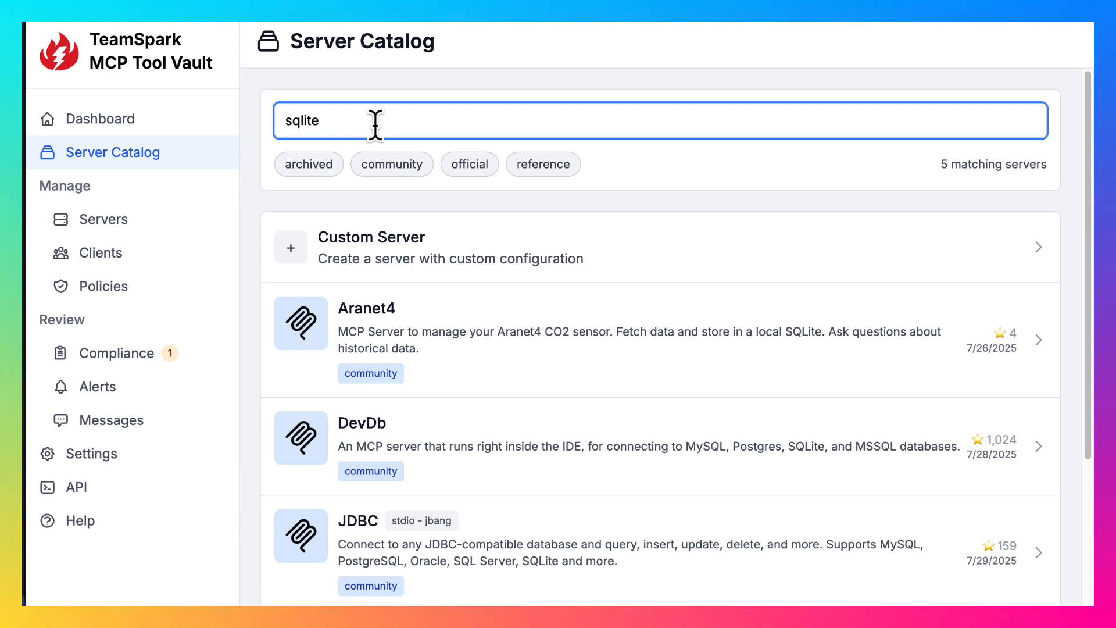
{"action": "scroll", "coordinate": [516, 395], "scroll_direction": "down", "scroll_amount": 4}
{"action": "left_click", "coordinate": [530, 517]}
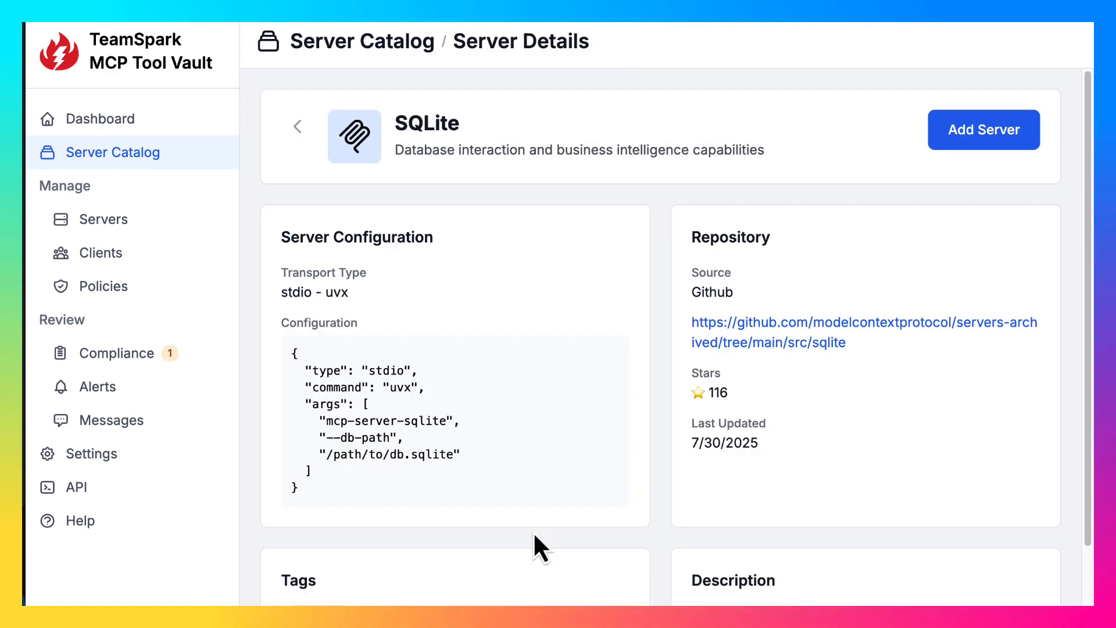
{"action": "left_click", "coordinate": [997, 140]}
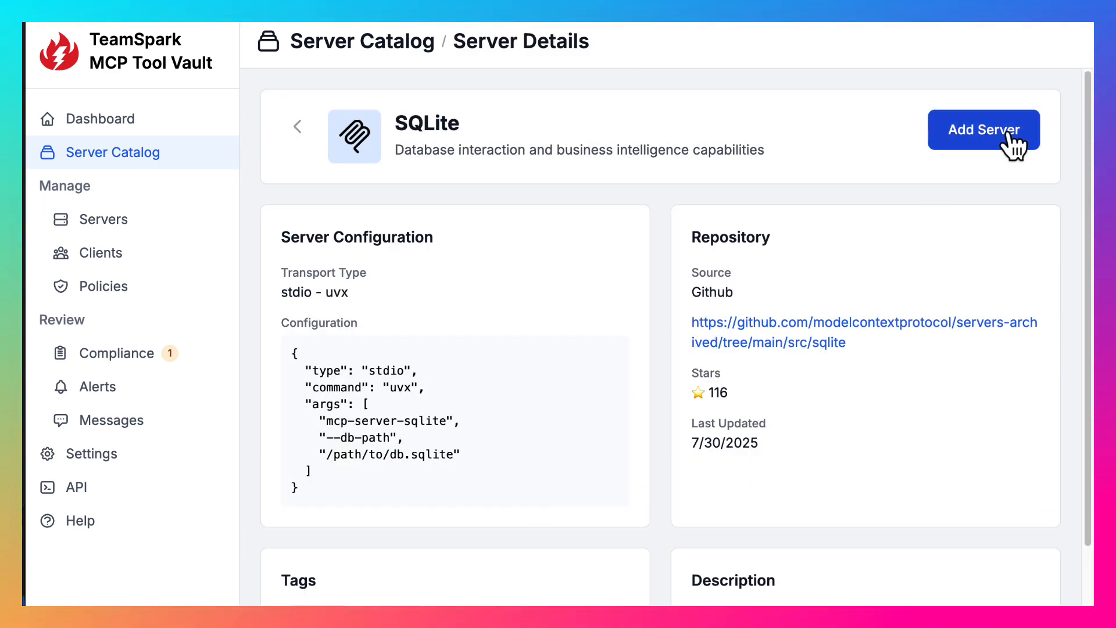
Clear the new server's description and replace the database path argument with the copied path ~/Documents/GitHub/toolshed/data/toolvault.sqlite
{"action": "left_click_drag", "start_coordinate": [632, 148], "coordinate": [229, 149]}
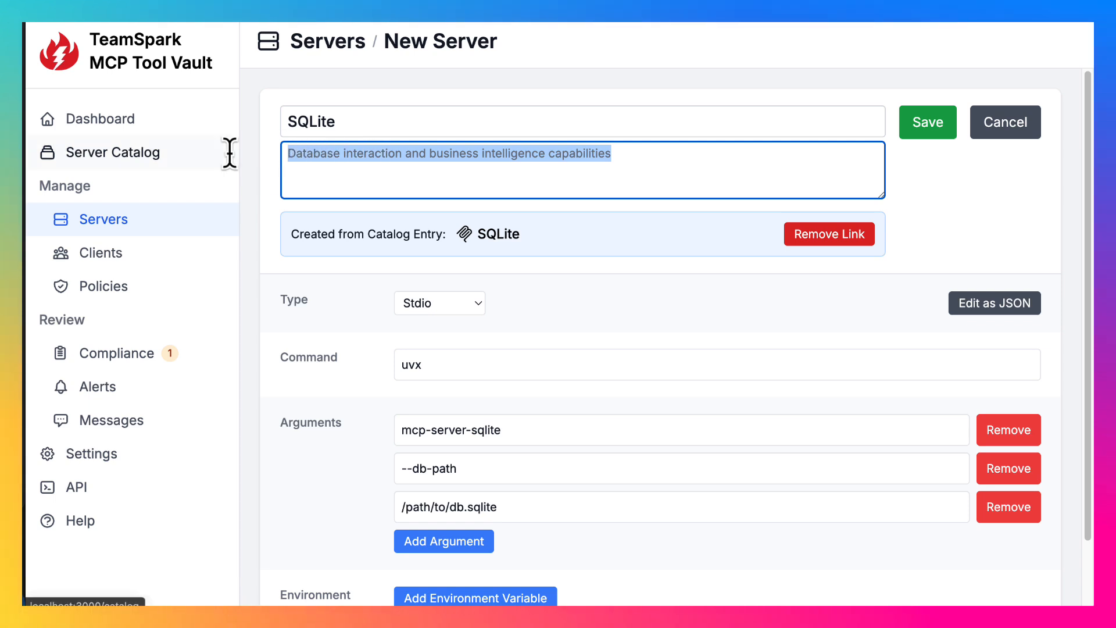
{"action": "key", "text": "BackSpace"}
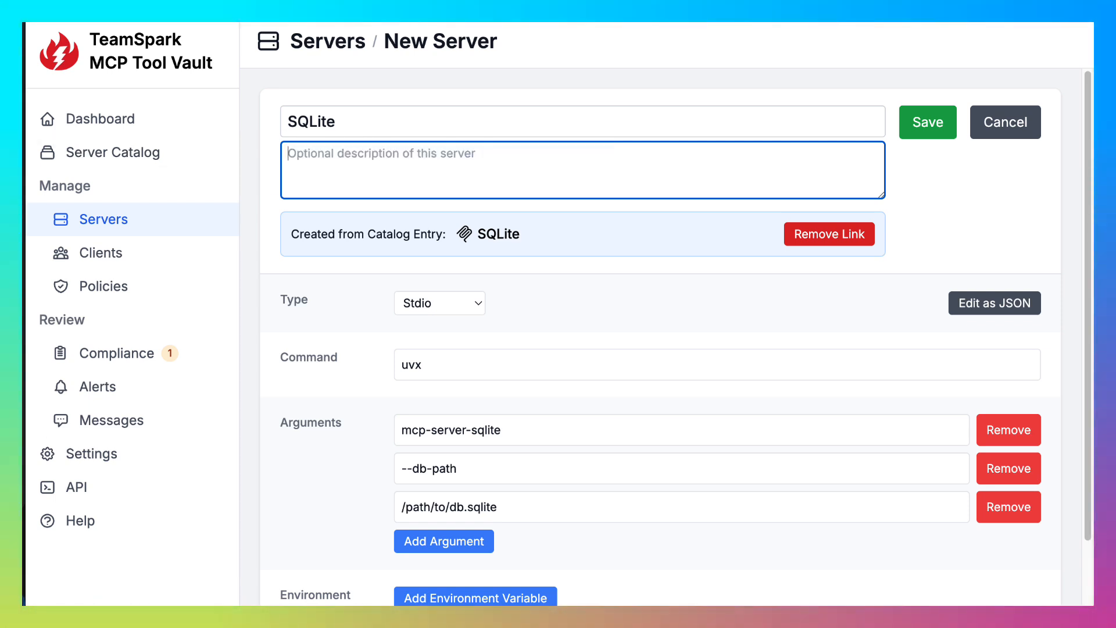
{"action": "key", "text": "super+Tab"}
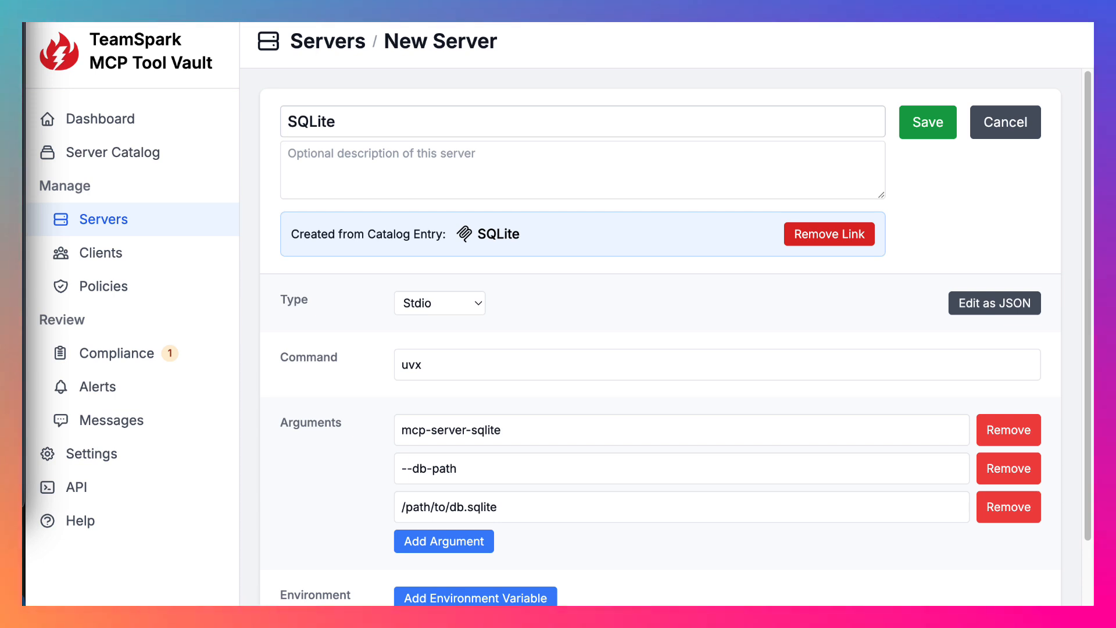
{"action": "right_click", "coordinate": [23, 215]}
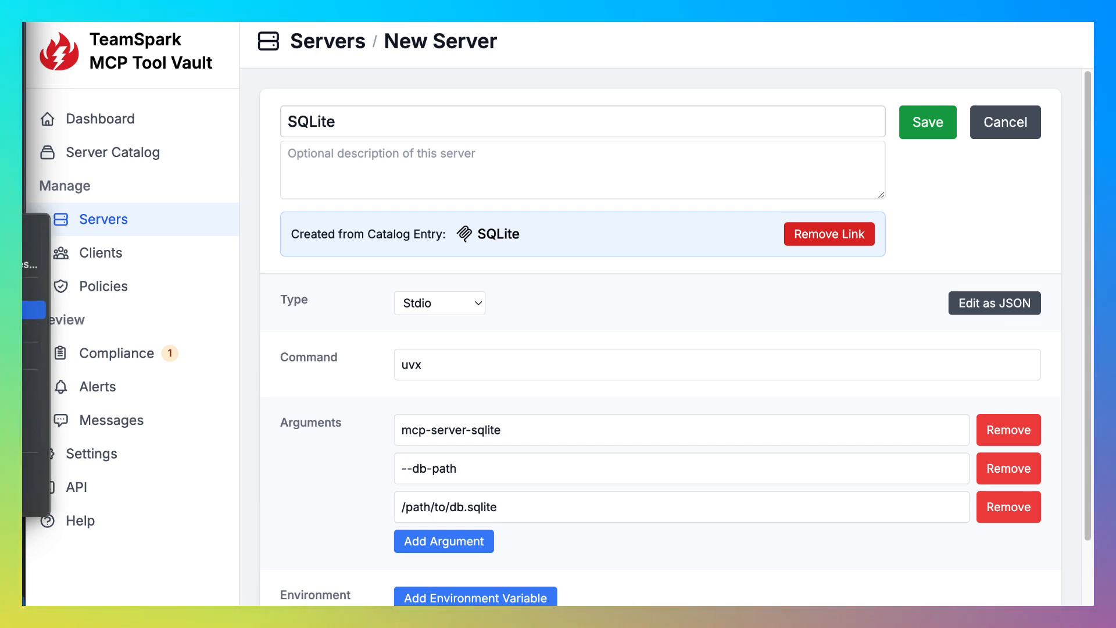
{"action": "left_click", "coordinate": [33, 310]}
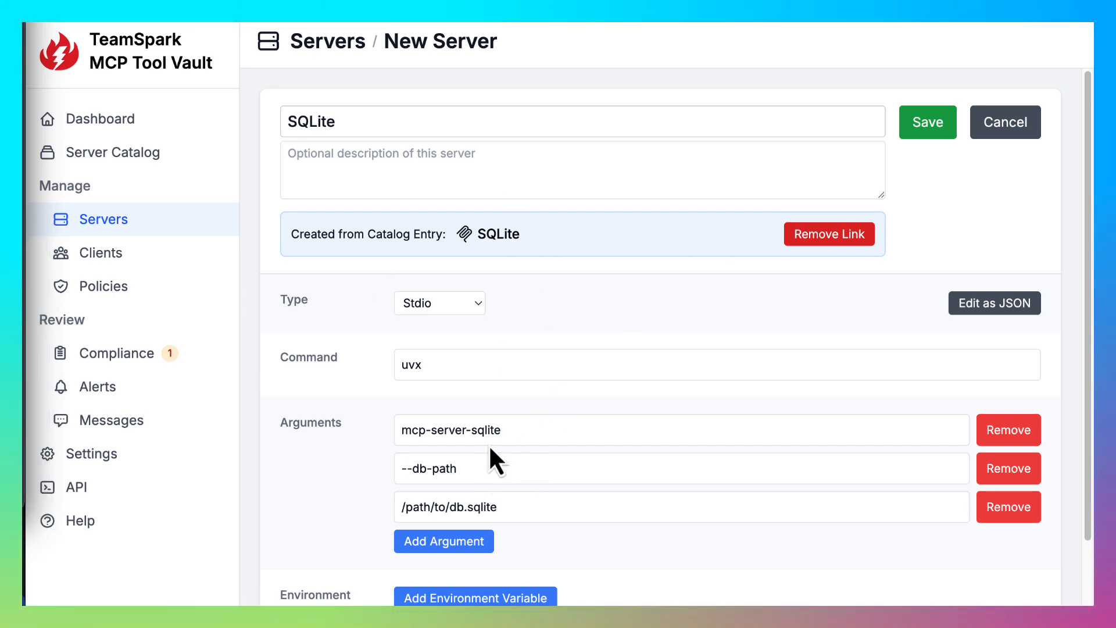
{"action": "scroll", "coordinate": [494, 459], "scroll_direction": "down", "scroll_amount": 1}
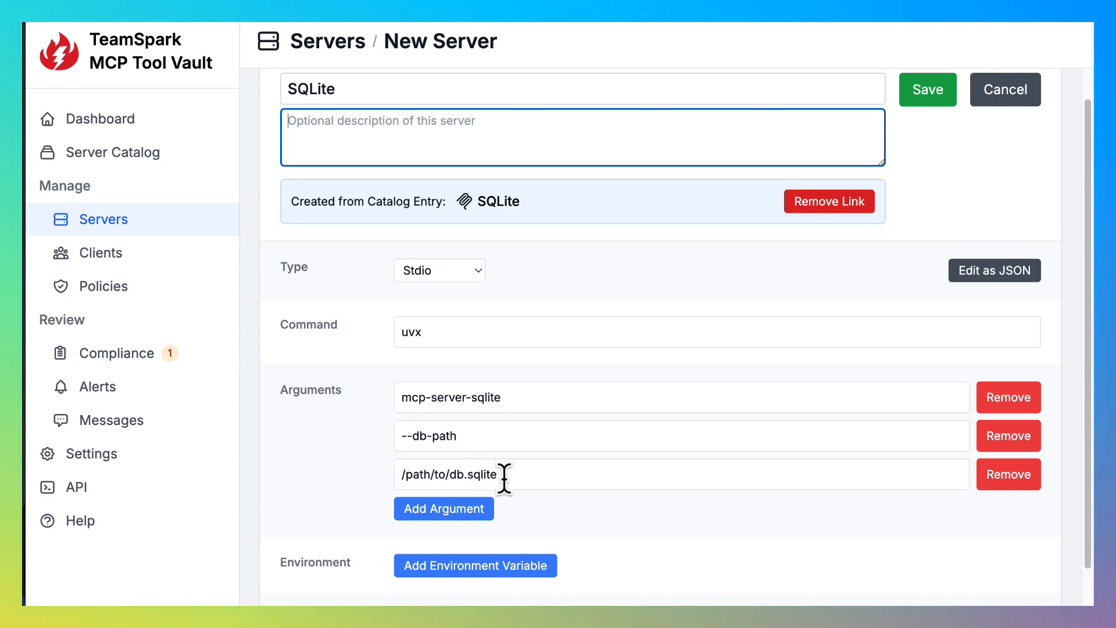
{"action": "left_click_drag", "start_coordinate": [503, 477], "coordinate": [406, 473]}
{"action": "right_click", "coordinate": [438, 472]}
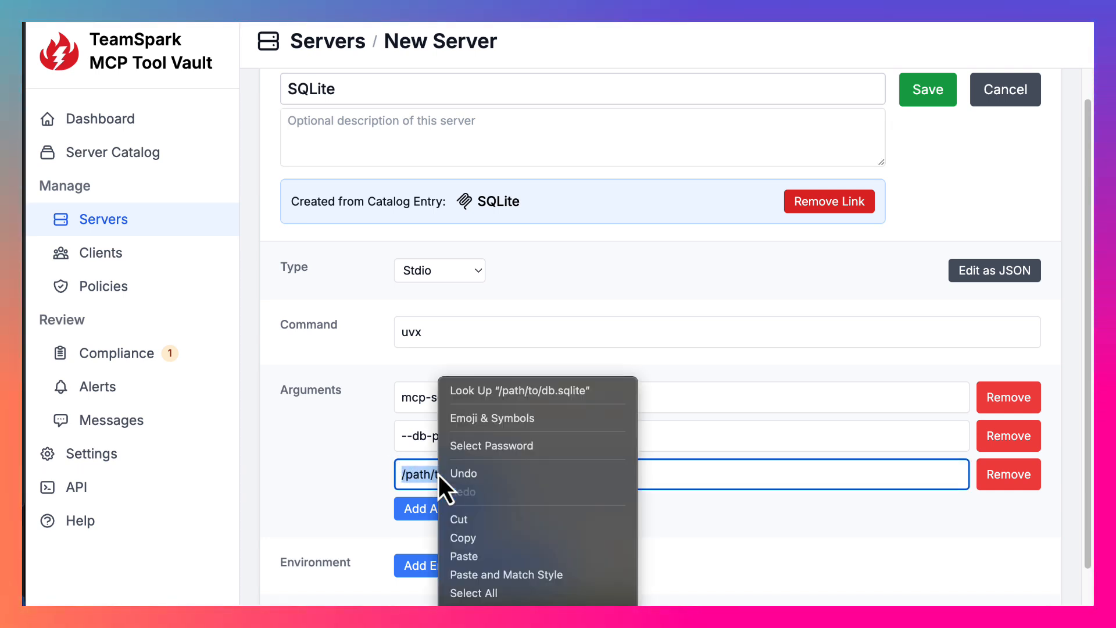
{"action": "left_click", "coordinate": [485, 556]}
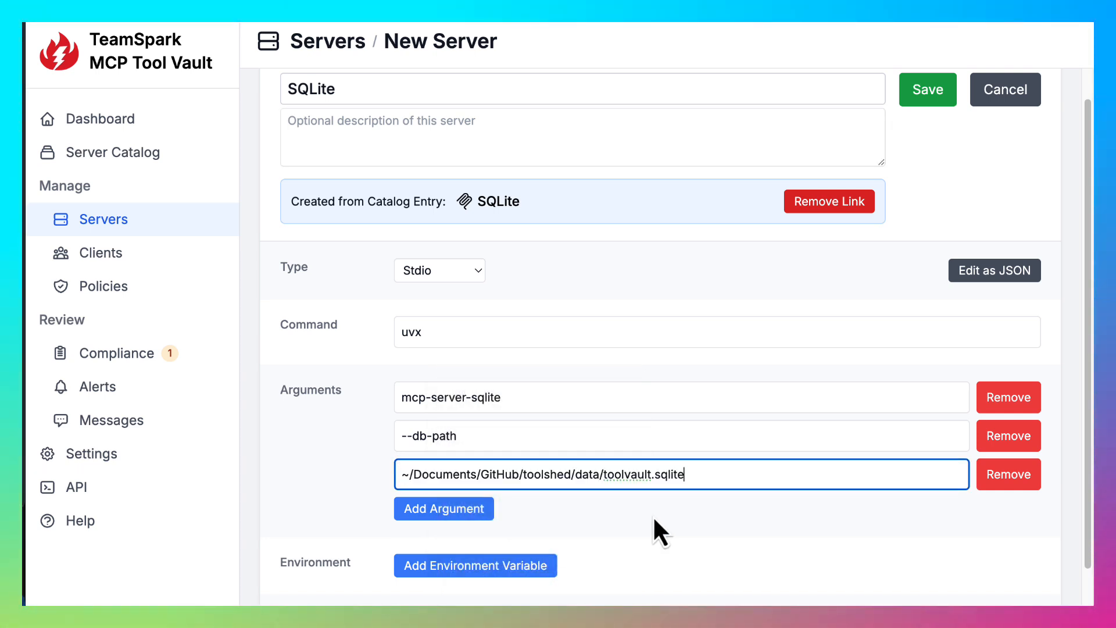
Enable Run in Container for the SQLite server and save it
{"action": "scroll", "coordinate": [654, 515], "scroll_direction": "down", "scroll_amount": 1}
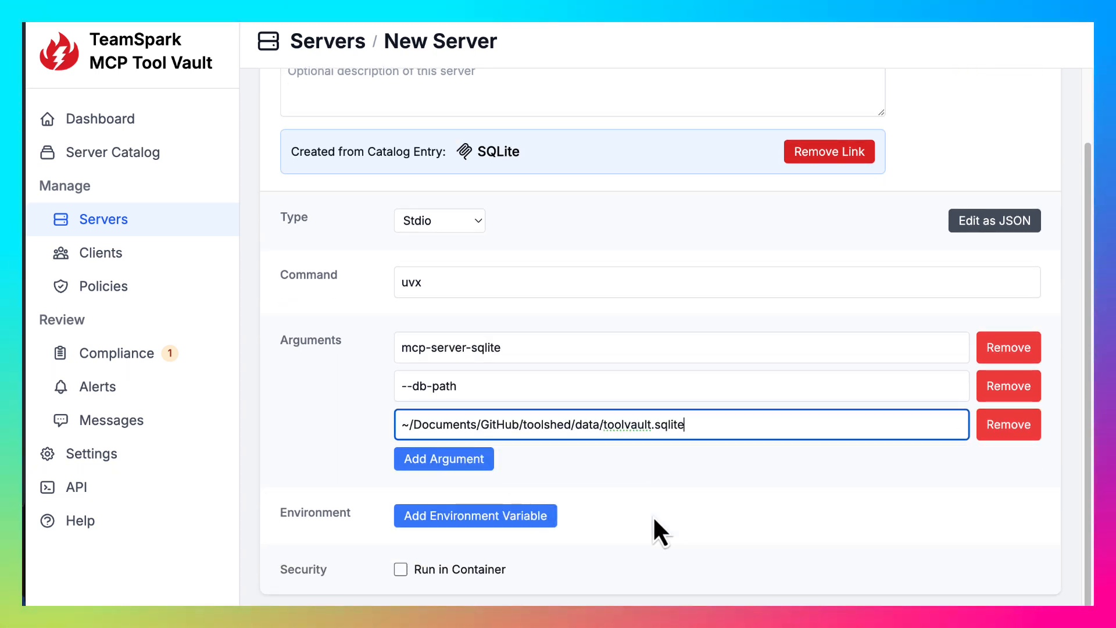
{"action": "left_click", "coordinate": [484, 572]}
{"action": "scroll", "coordinate": [684, 497], "scroll_direction": "down", "scroll_amount": 1}
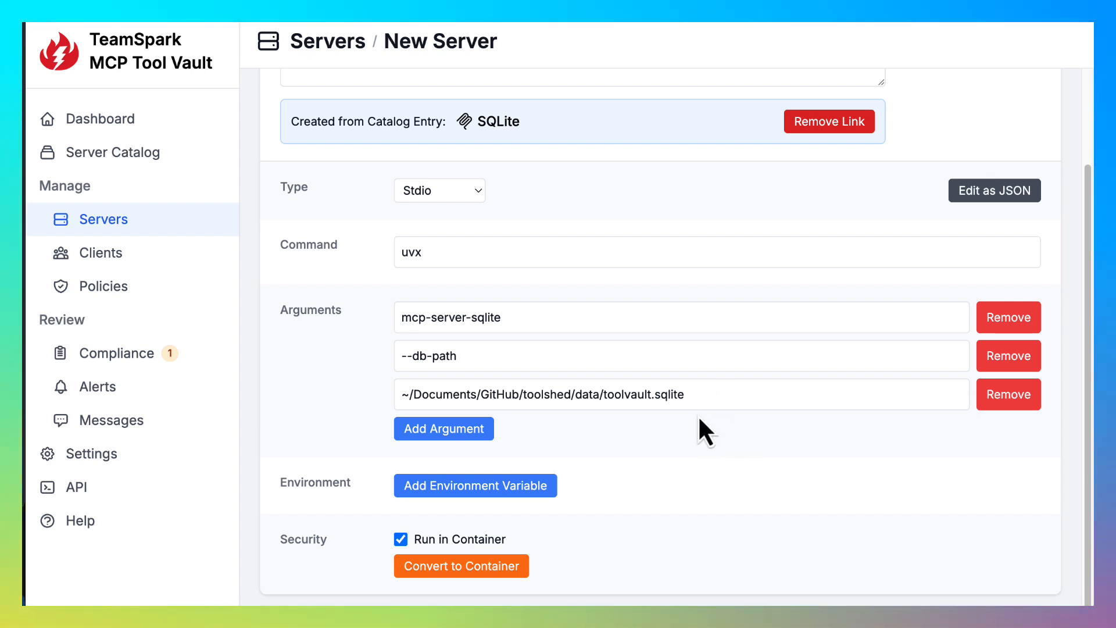
{"action": "scroll", "coordinate": [809, 273], "scroll_direction": "up", "scroll_amount": 2}
{"action": "left_click", "coordinate": [924, 125]}
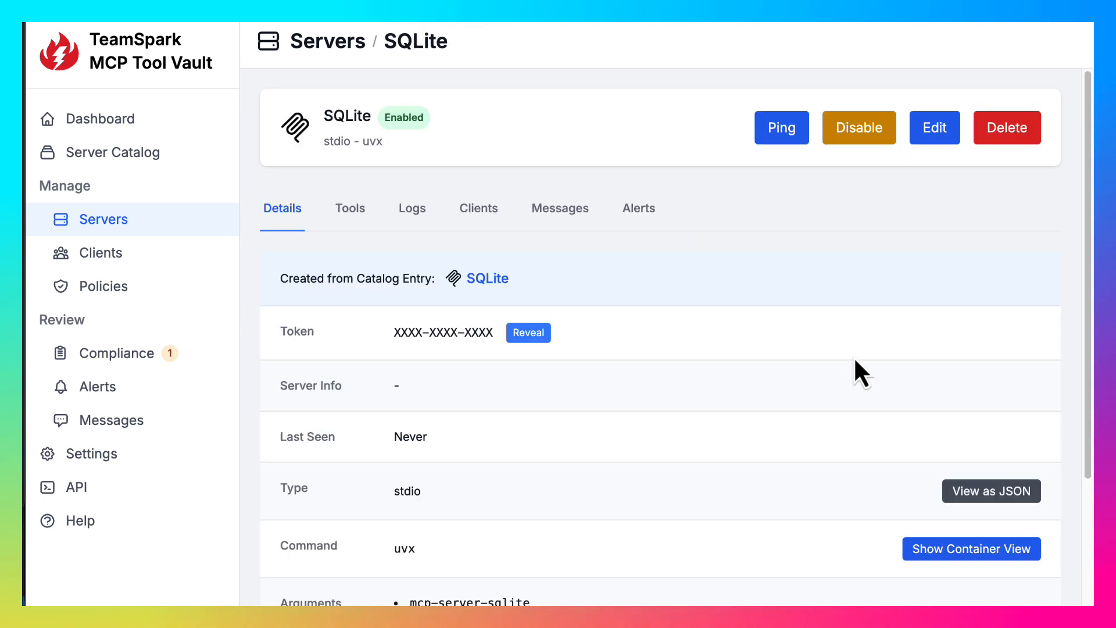
Test the SQLite server by executing its list_tables tool
{"action": "left_click", "coordinate": [344, 212]}
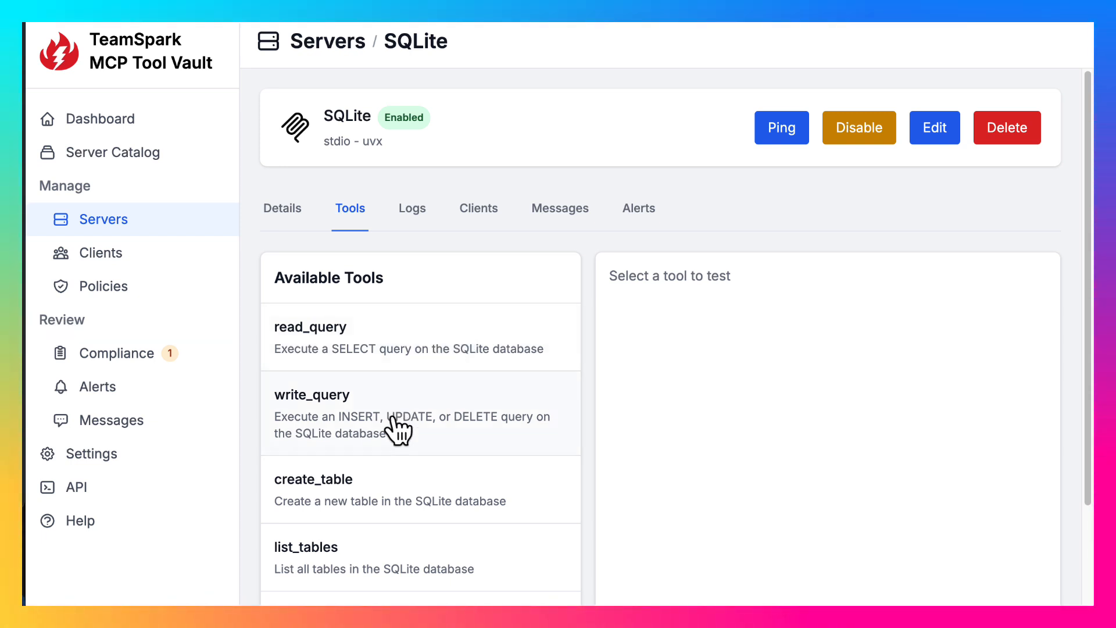
{"action": "left_click", "coordinate": [356, 560]}
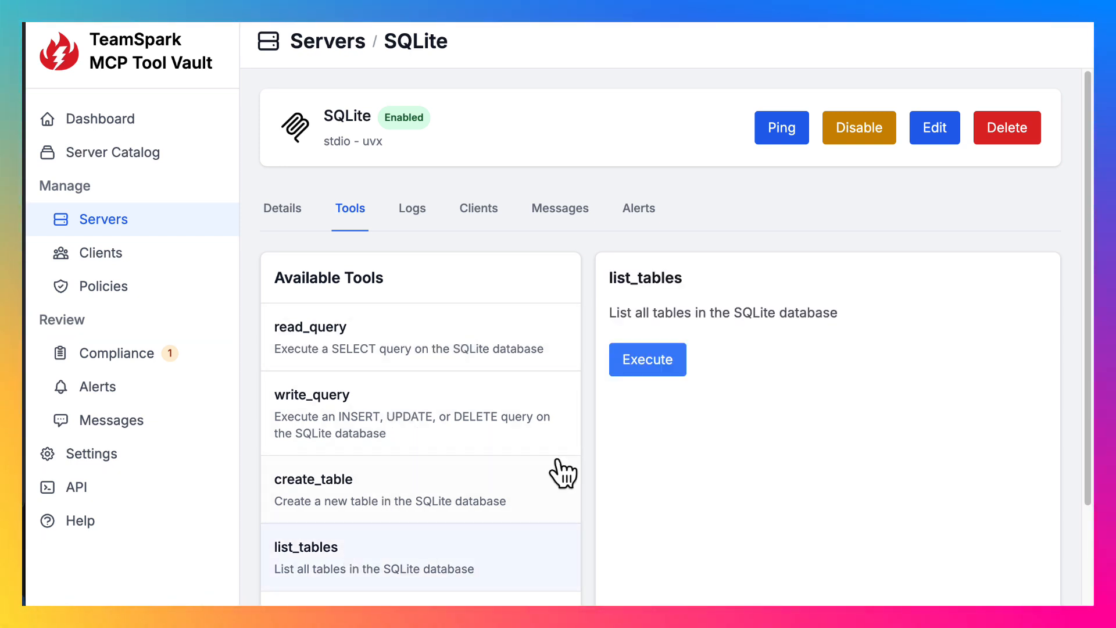
{"action": "left_click", "coordinate": [643, 365]}
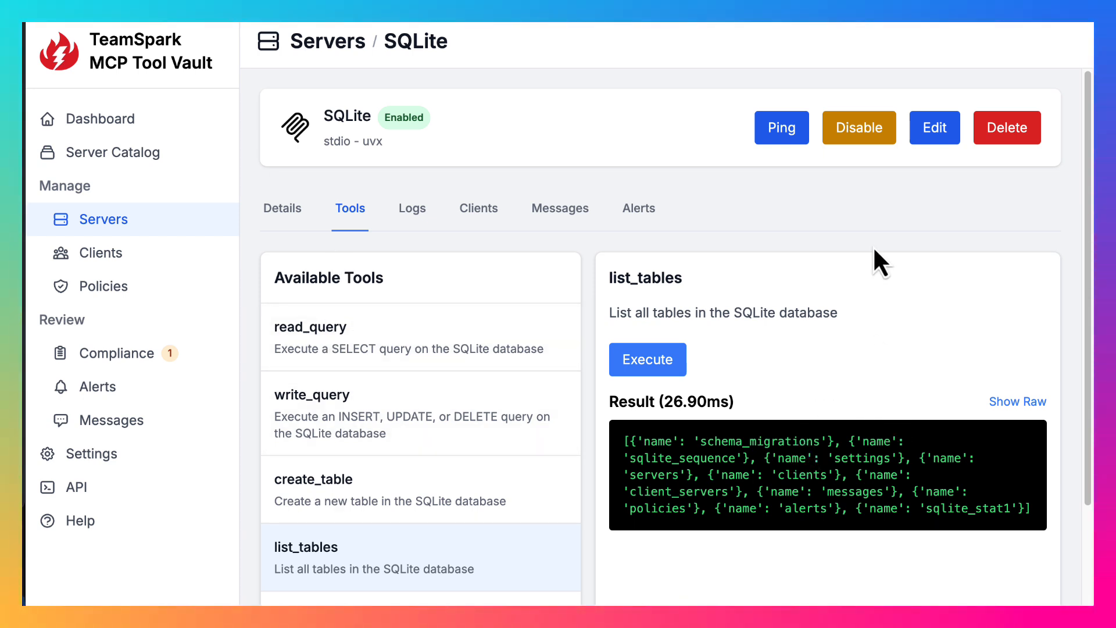
Ping the SQLite server and review its logs and details
{"action": "left_click", "coordinate": [773, 133]}
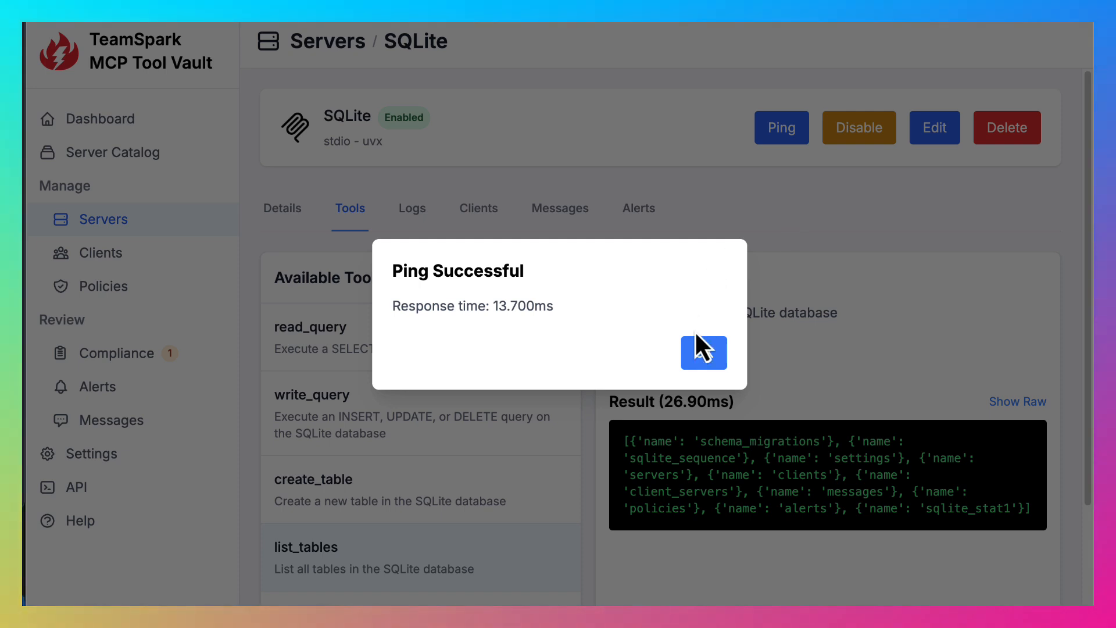
{"action": "left_click", "coordinate": [704, 355]}
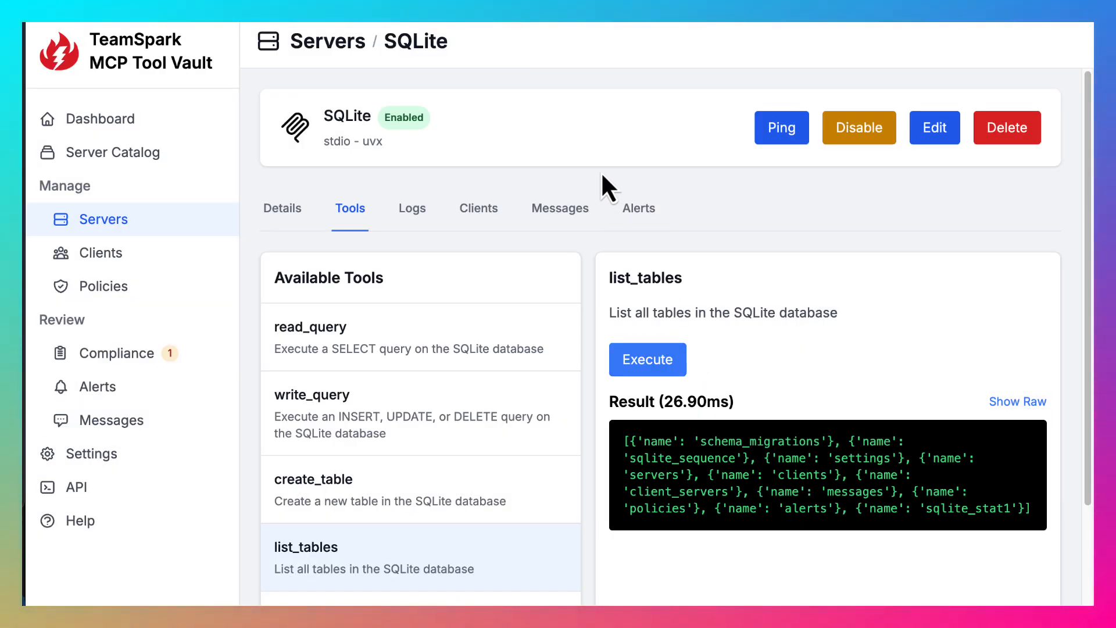
{"action": "left_click", "coordinate": [401, 217]}
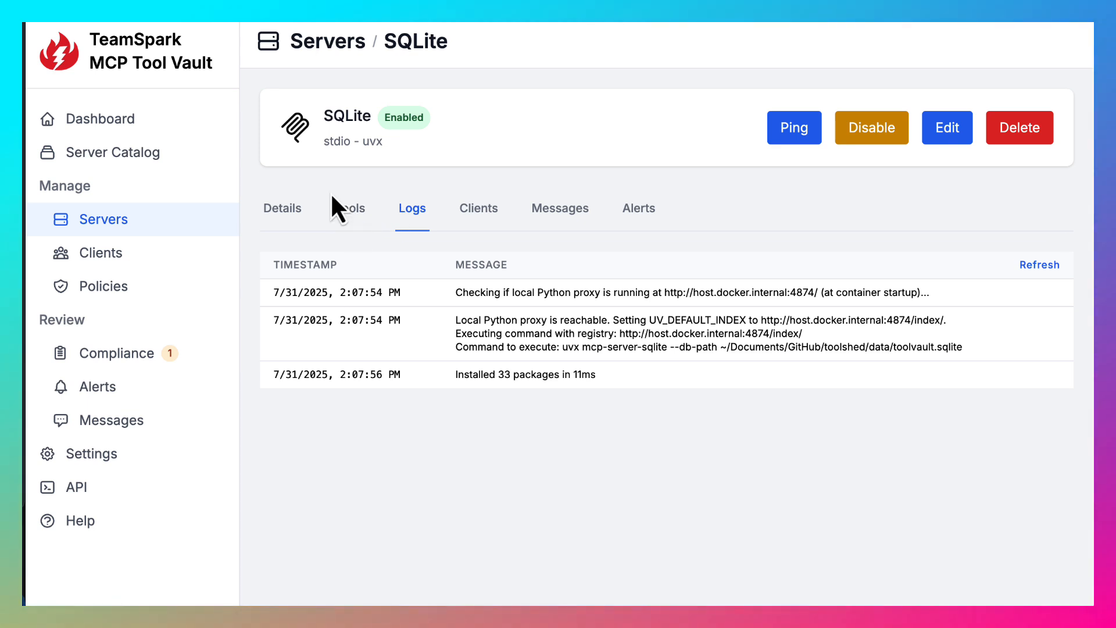
{"action": "left_click", "coordinate": [285, 210]}
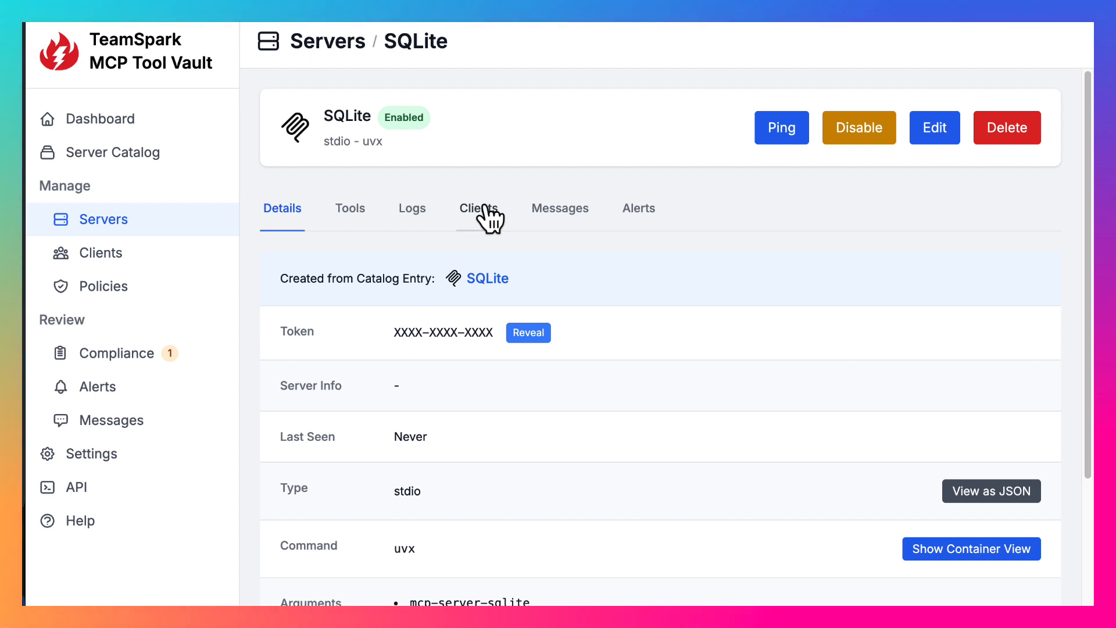
Run a client discovery scan for projects capable of using tools, with Global Scan turned off and Project Scan on
{"action": "left_click", "coordinate": [149, 256]}
{"action": "left_click", "coordinate": [978, 55]}
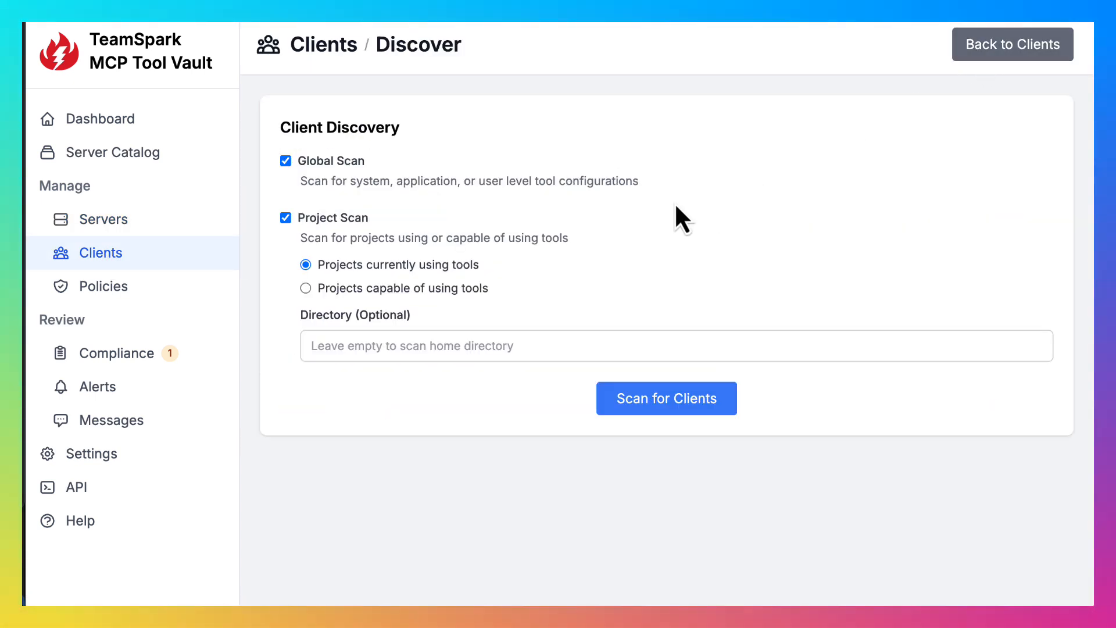
{"action": "left_click", "coordinate": [414, 287]}
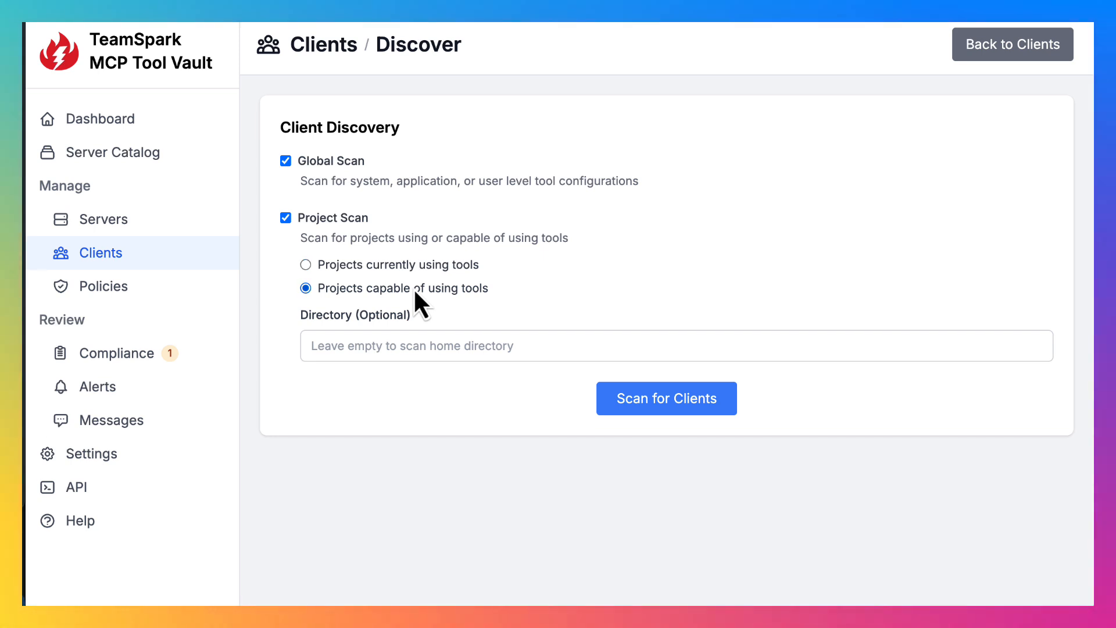
{"action": "left_click", "coordinate": [347, 160]}
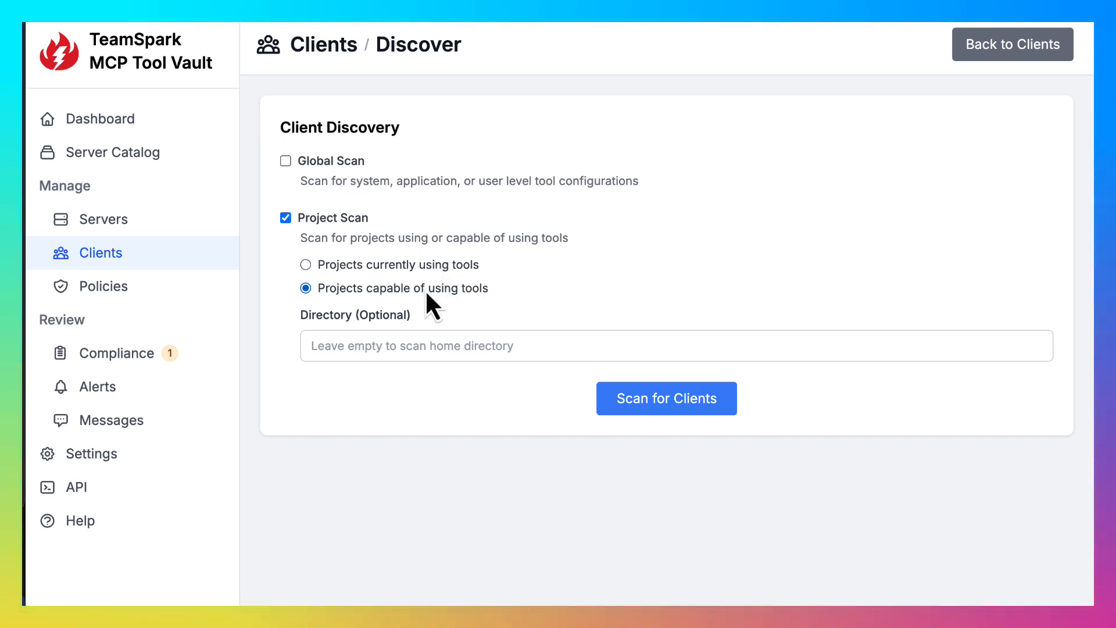
{"action": "left_click", "coordinate": [664, 398]}
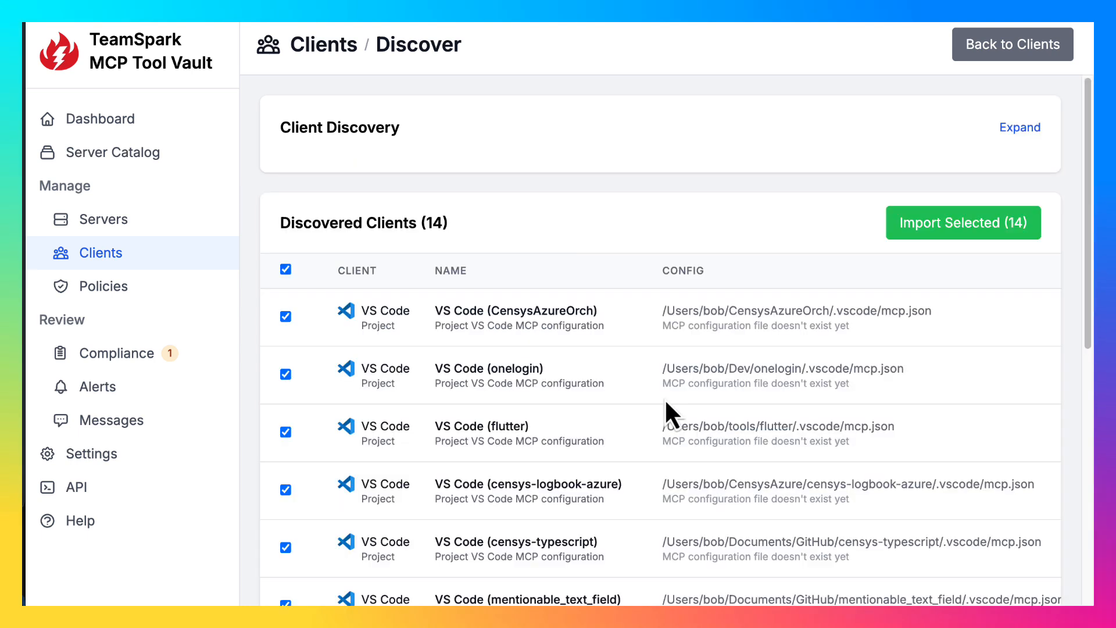
Review the discovered clients, deselect them all, and select only VS Code (toolshed)
{"action": "scroll", "coordinate": [598, 411], "scroll_direction": "down", "scroll_amount": 6}
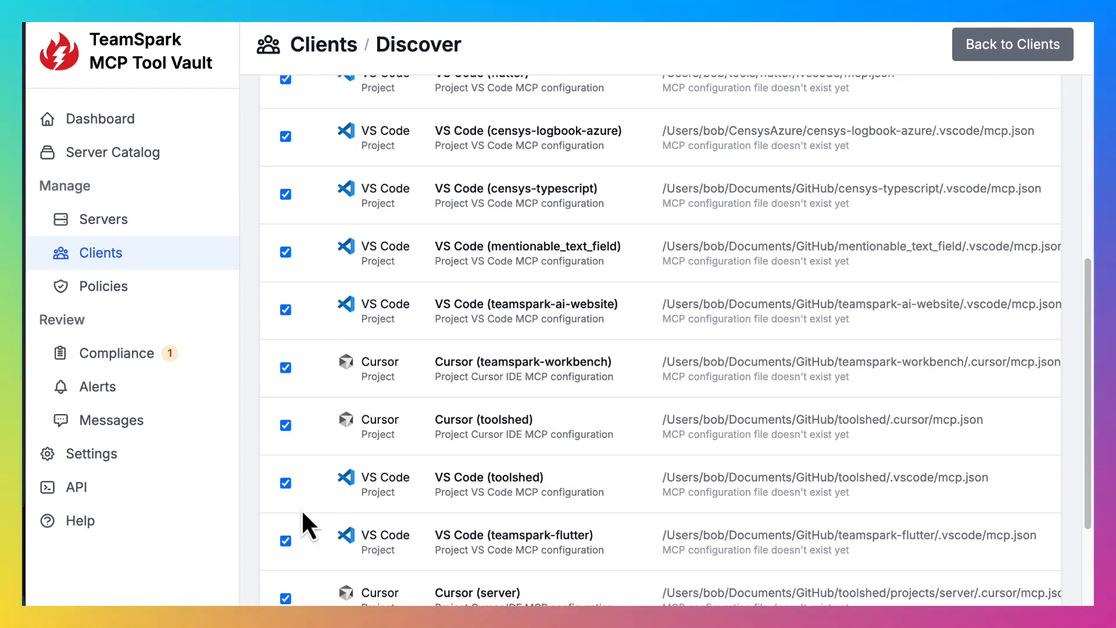
{"action": "scroll", "coordinate": [318, 291], "scroll_direction": "up", "scroll_amount": 6}
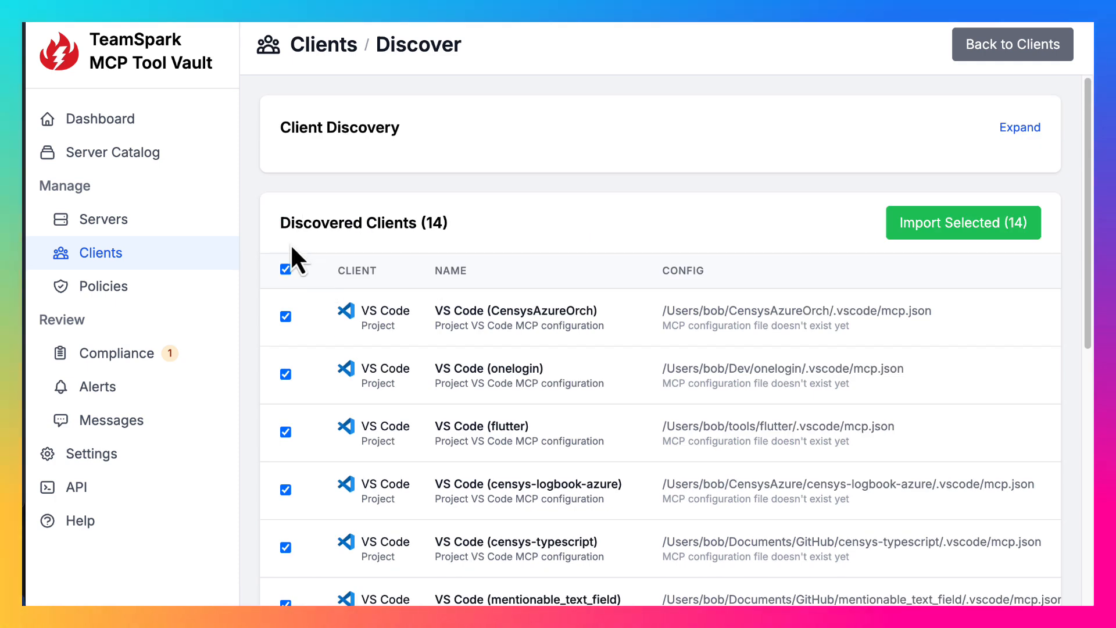
{"action": "left_click", "coordinate": [286, 269]}
{"action": "scroll", "coordinate": [286, 268], "scroll_direction": "down", "scroll_amount": 9}
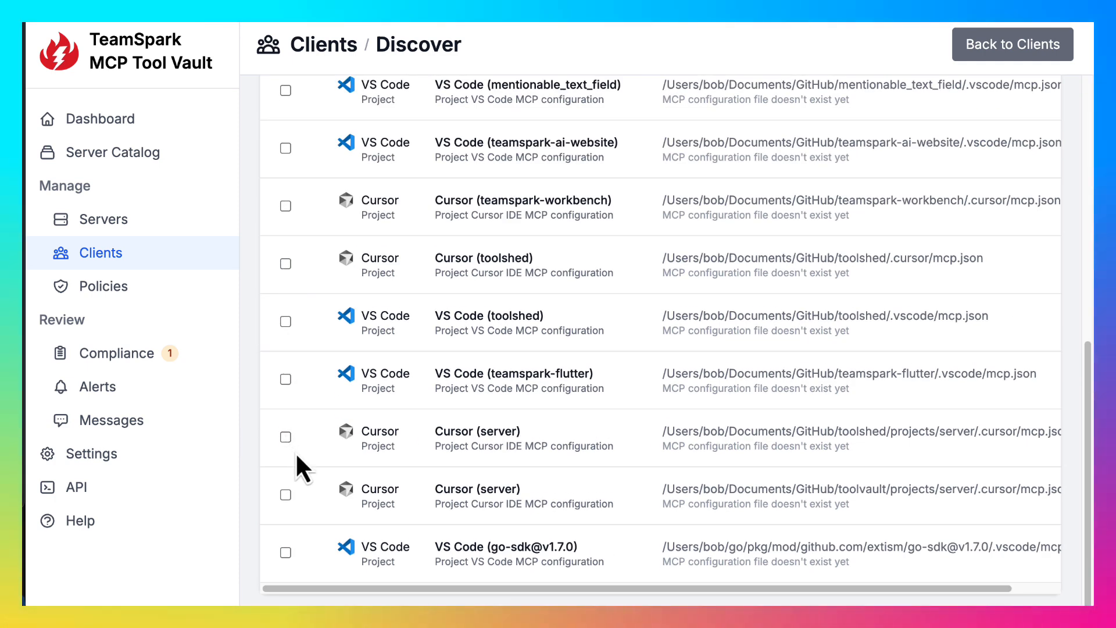
{"action": "left_click", "coordinate": [286, 321]}
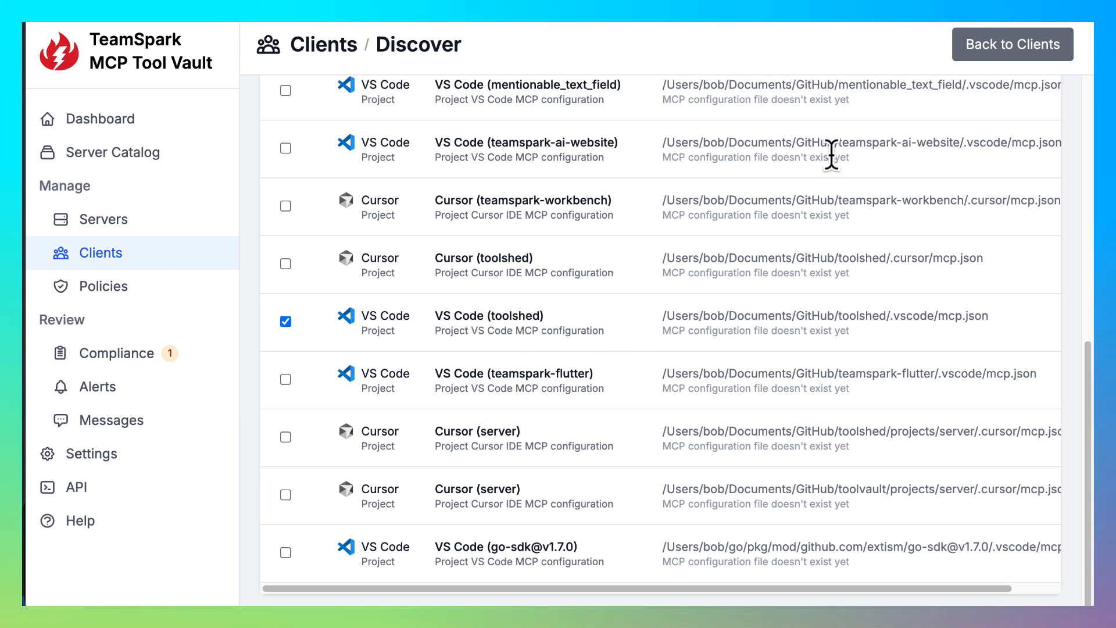
Import the selected client with Auto Update and Convert found servers to managed on, and Run converted servers in container off
{"action": "scroll", "coordinate": [579, 305], "scroll_direction": "up", "scroll_amount": 3}
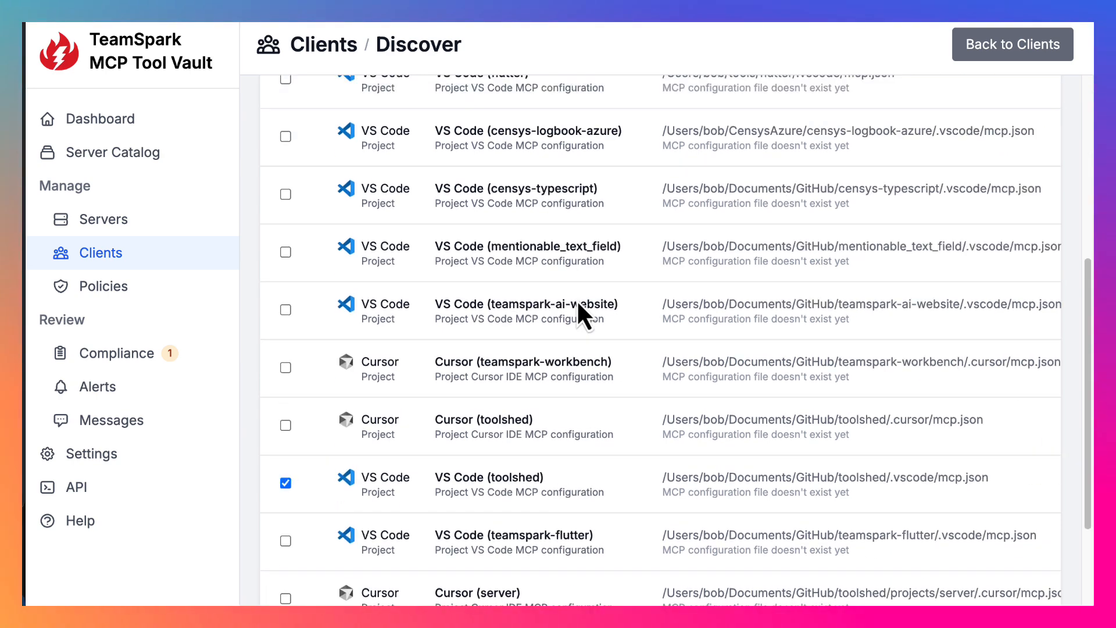
{"action": "scroll", "coordinate": [578, 308], "scroll_direction": "down", "scroll_amount": 2}
{"action": "scroll", "coordinate": [579, 306], "scroll_direction": "up", "scroll_amount": 7}
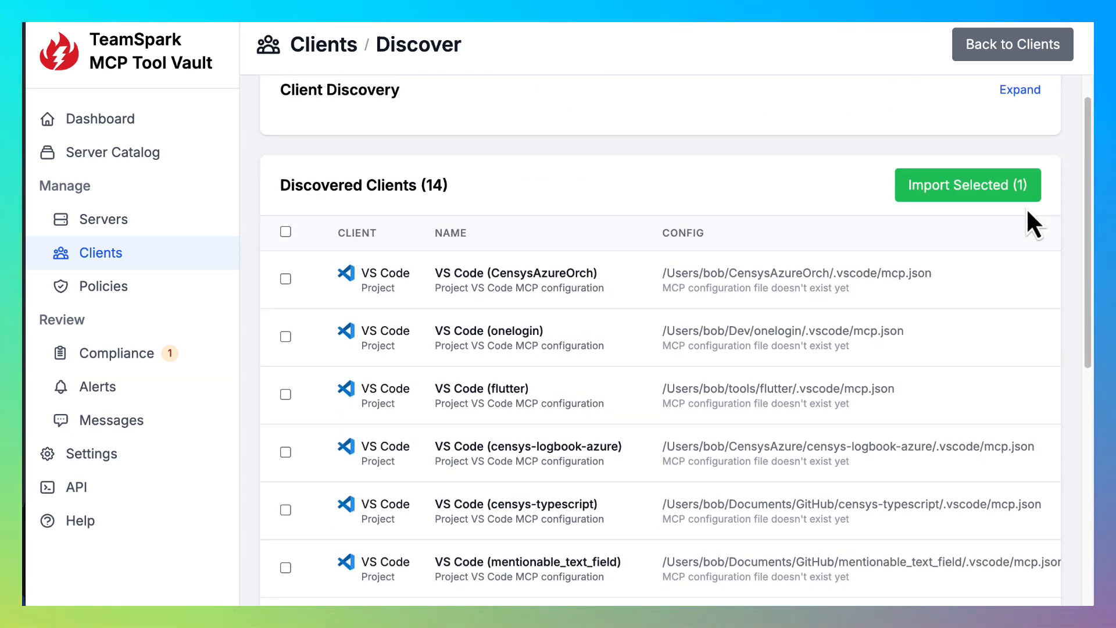
{"action": "left_click", "coordinate": [953, 192]}
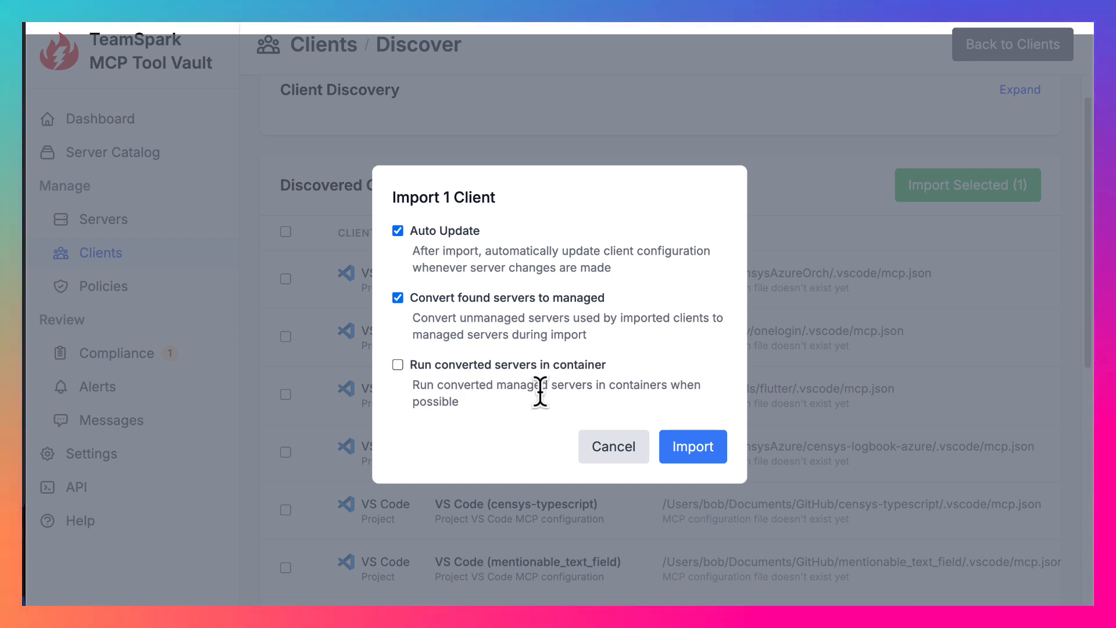
{"action": "left_click", "coordinate": [682, 445]}
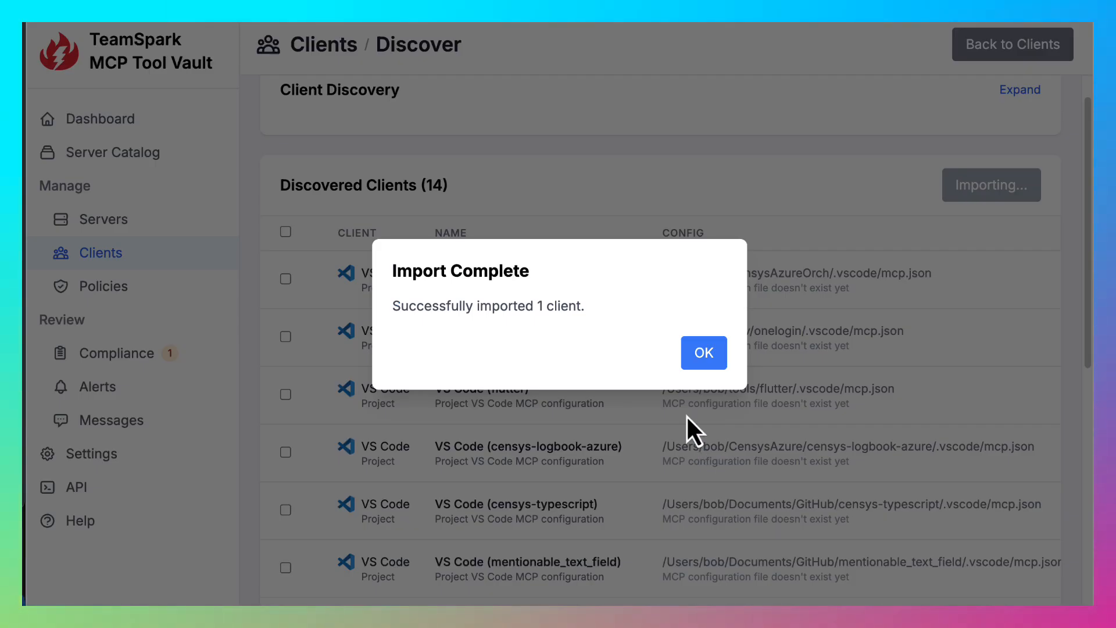
{"action": "left_click", "coordinate": [705, 359]}
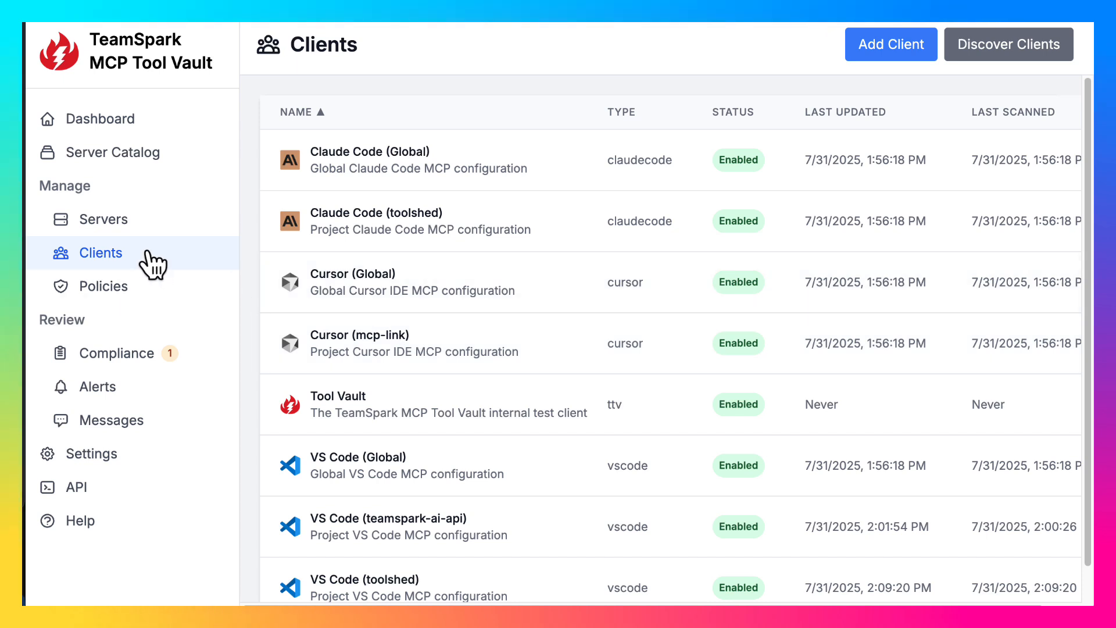
Add the Claude Code (toolshed) and VS Code (toolshed) clients to the SQLite server
{"action": "left_click", "coordinate": [135, 222]}
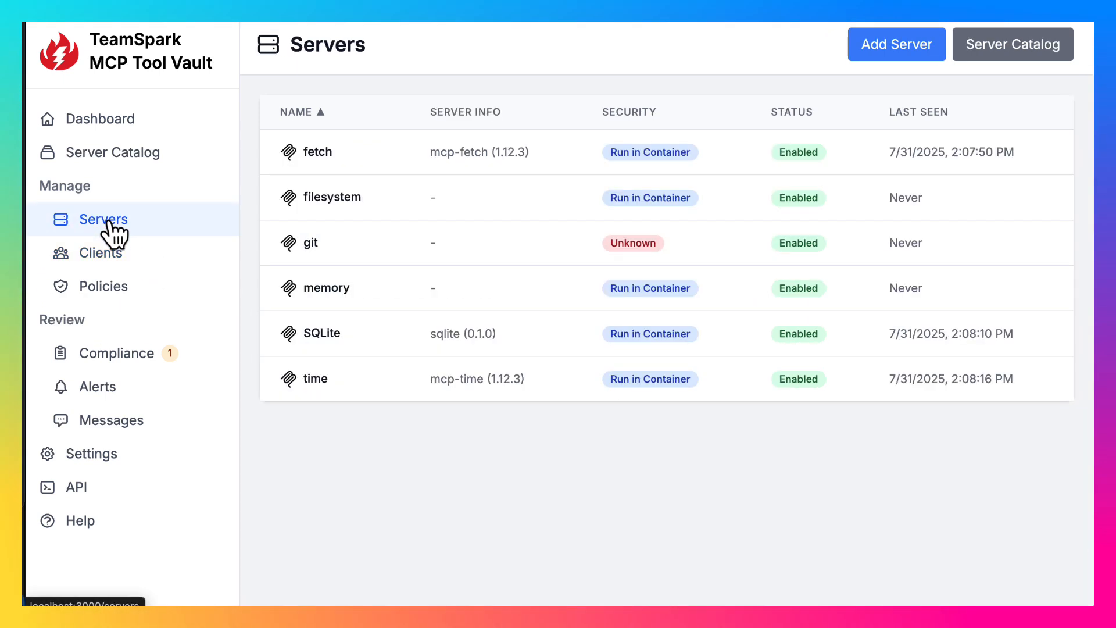
{"action": "left_click", "coordinate": [323, 336]}
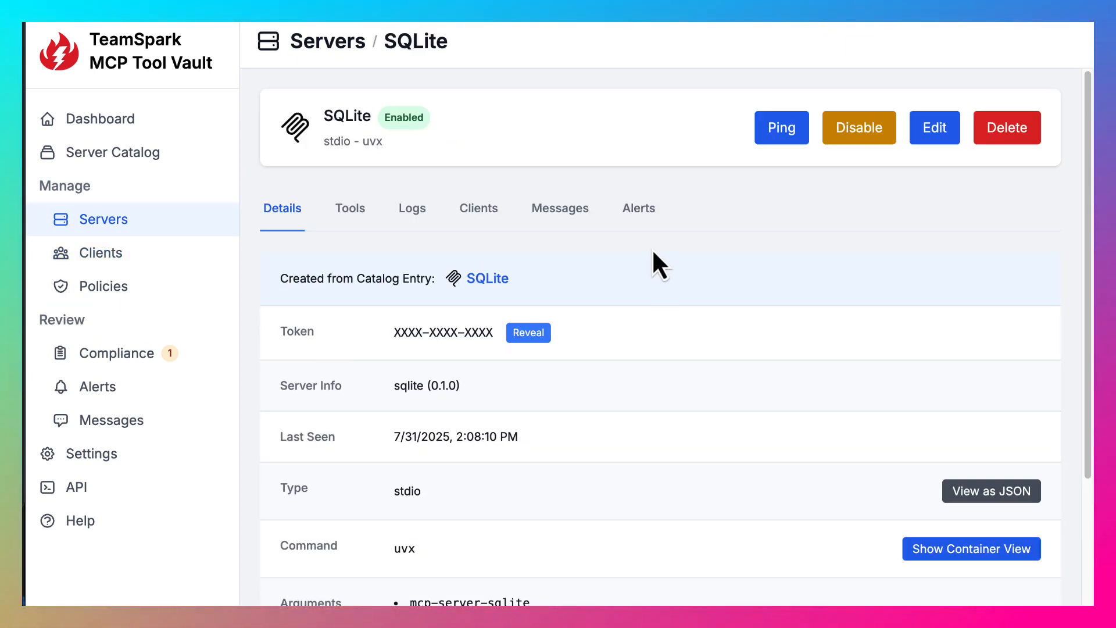
{"action": "left_click", "coordinate": [482, 209]}
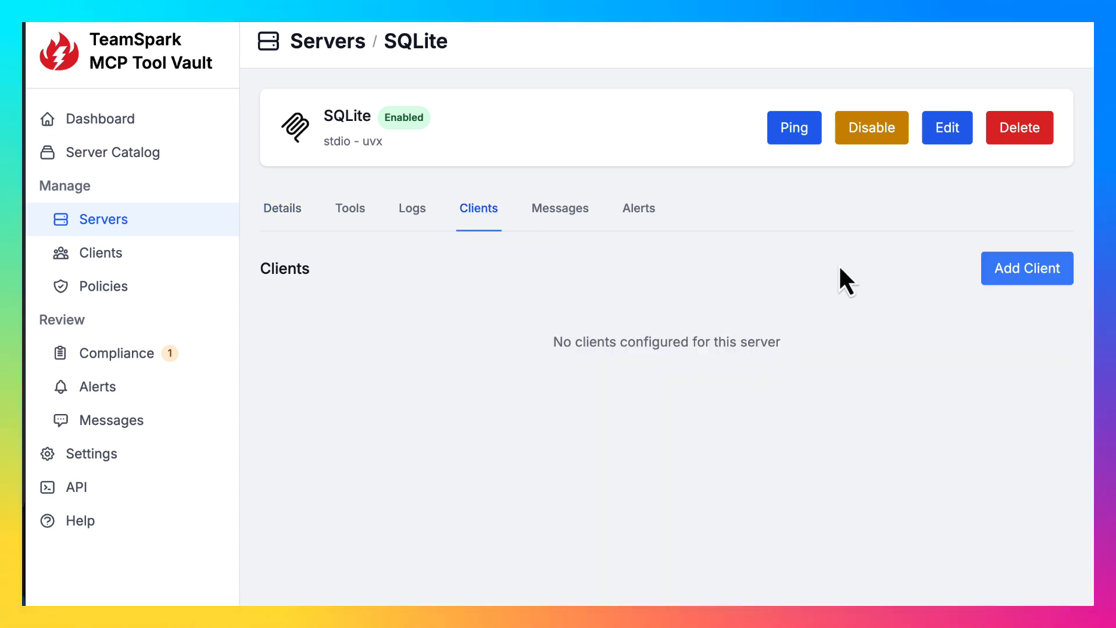
{"action": "left_click", "coordinate": [1016, 271]}
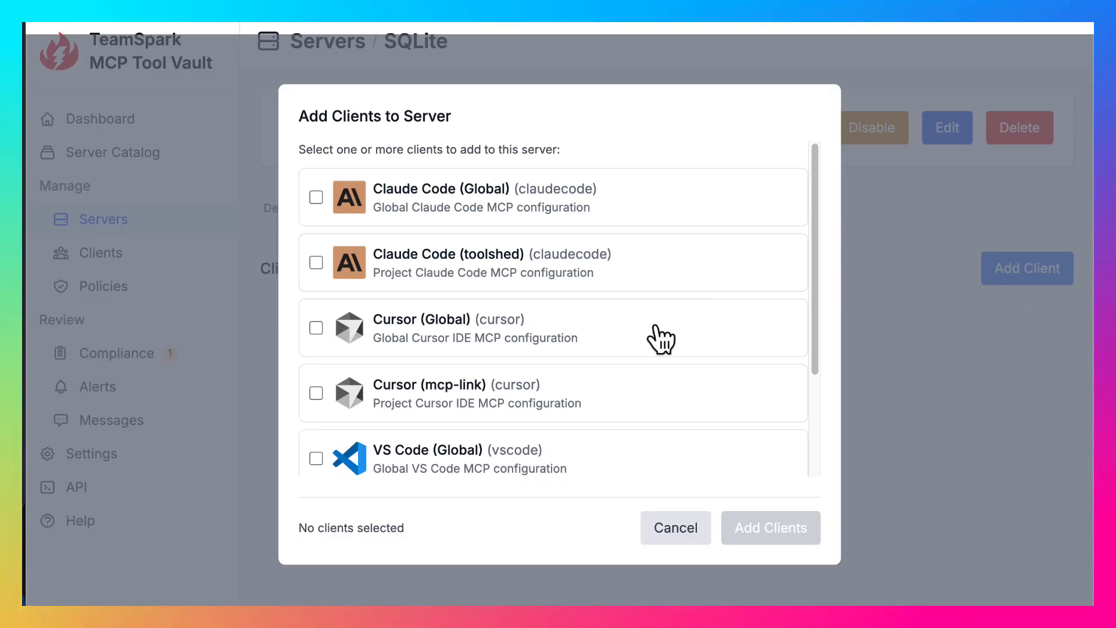
{"action": "left_click", "coordinate": [316, 263]}
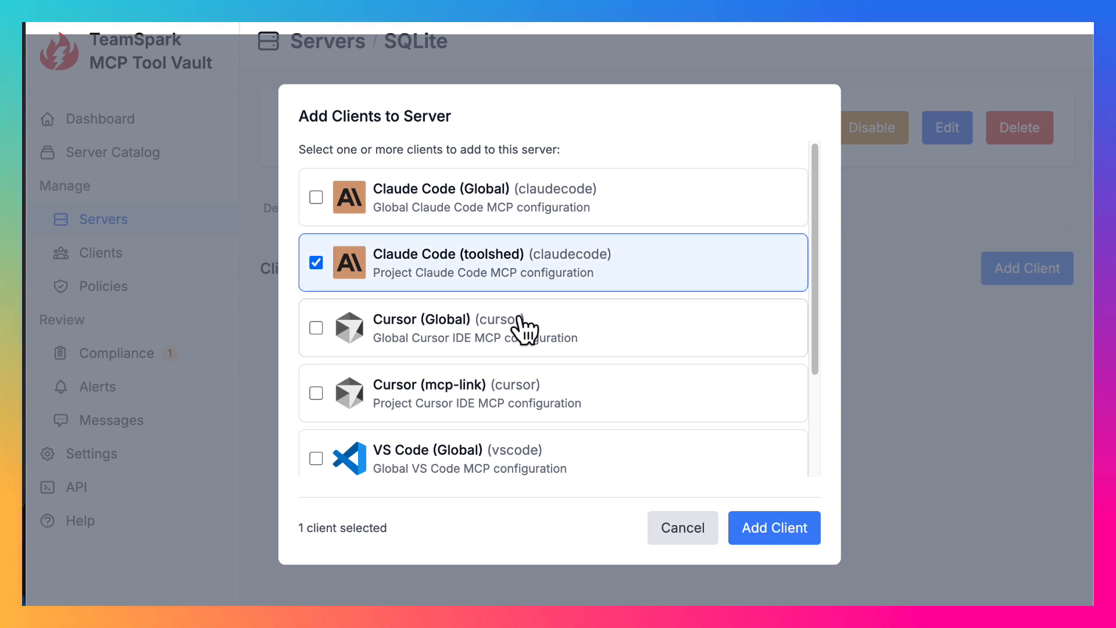
{"action": "scroll", "coordinate": [517, 328], "scroll_direction": "down", "scroll_amount": 3}
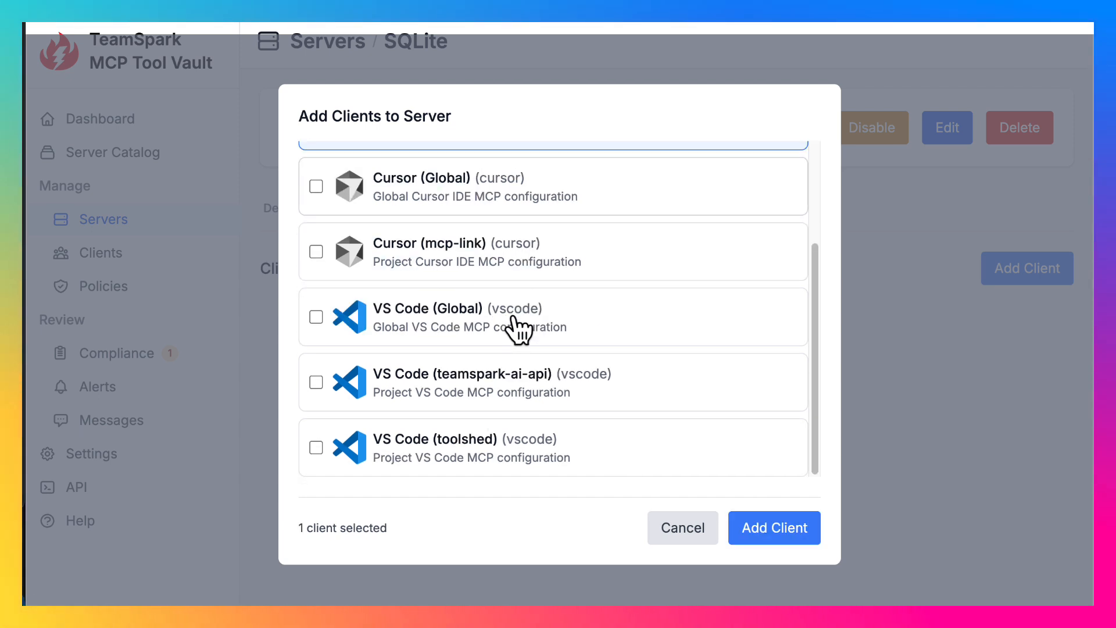
{"action": "left_click", "coordinate": [315, 447]}
{"action": "scroll", "coordinate": [707, 370], "scroll_direction": "up", "scroll_amount": 3}
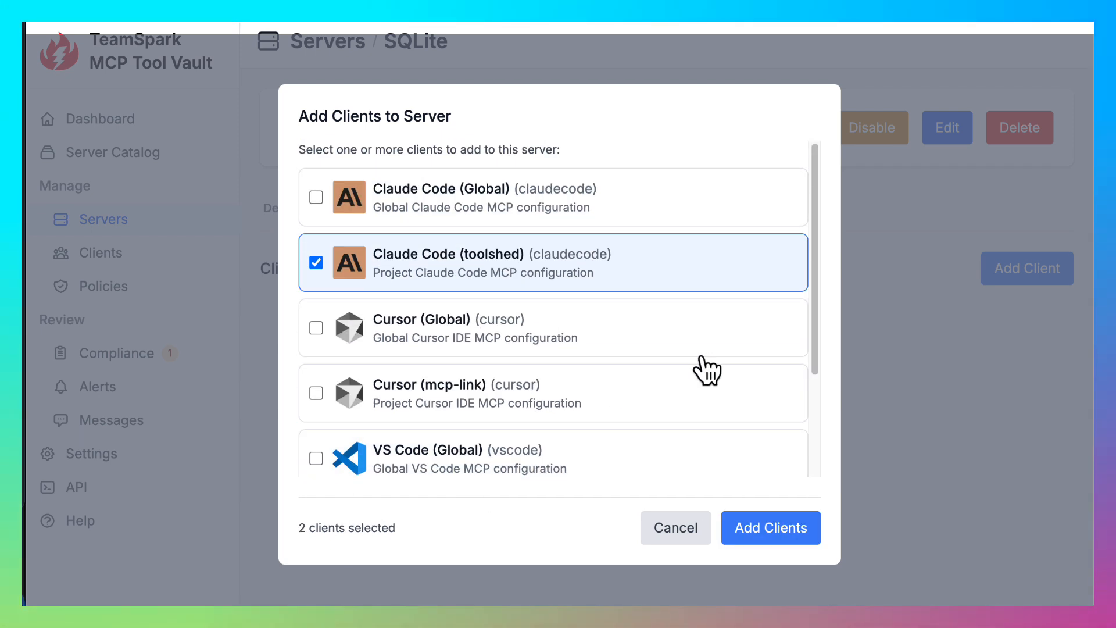
{"action": "scroll", "coordinate": [706, 369], "scroll_direction": "down", "scroll_amount": 3}
{"action": "scroll", "coordinate": [706, 369], "scroll_direction": "up", "scroll_amount": 3}
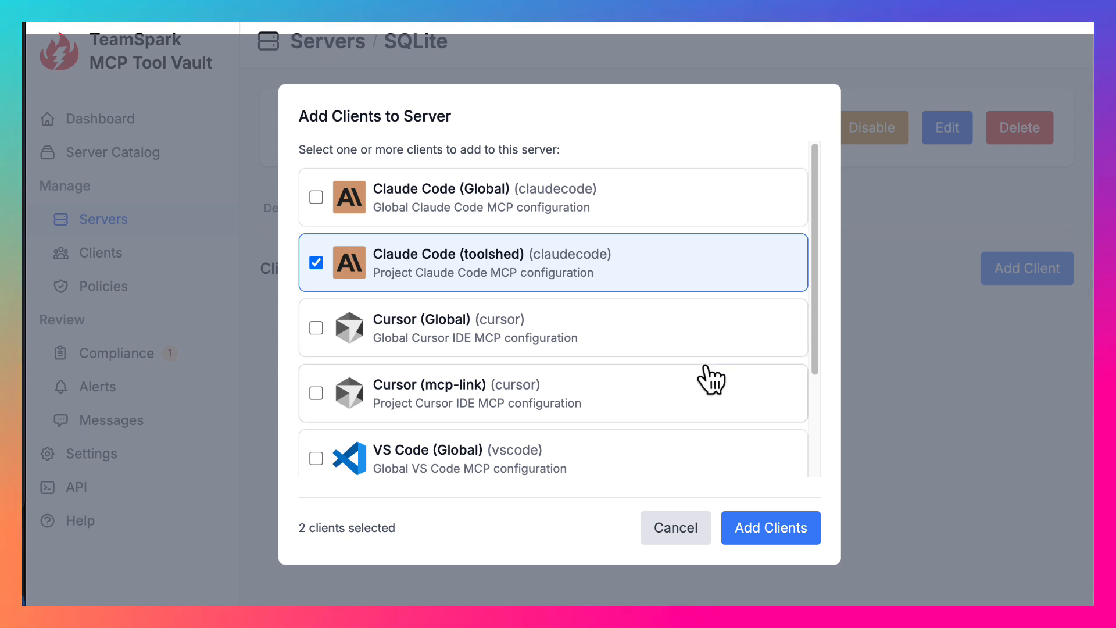
{"action": "scroll", "coordinate": [707, 369], "scroll_direction": "down", "scroll_amount": 3}
{"action": "left_click", "coordinate": [776, 530]}
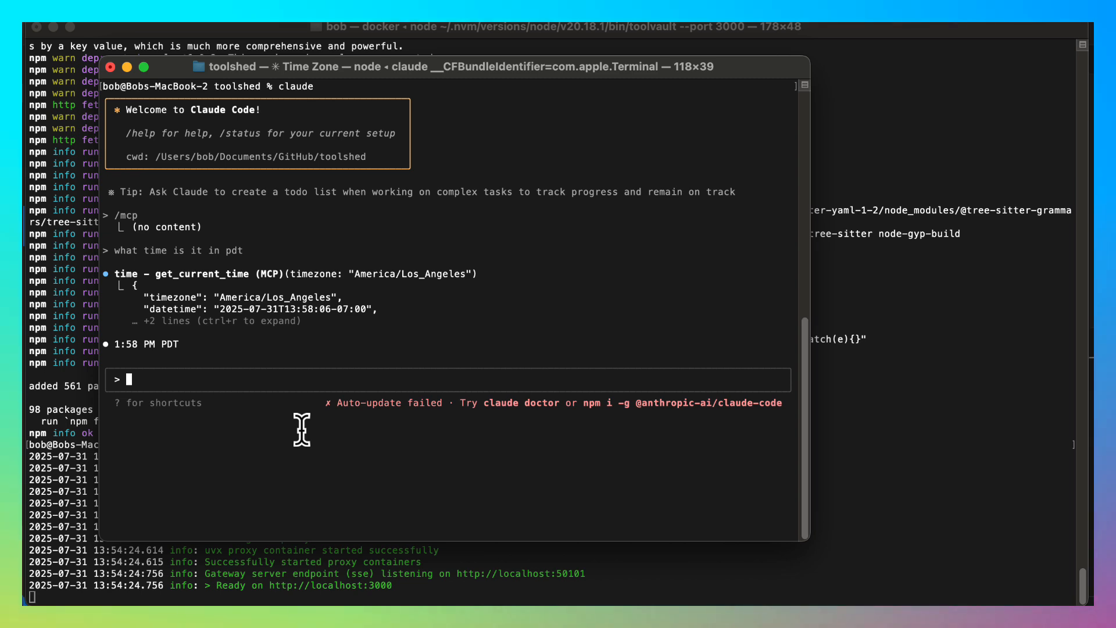
Switch to the Terminal and restart Claude Code in the toolshed project with the claude command
{"action": "key", "text": "ctrl+c"}
{"action": "key", "text": "ctrl+c"}
{"action": "key", "text": "Return"}
{"action": "type", "text": "claude"}
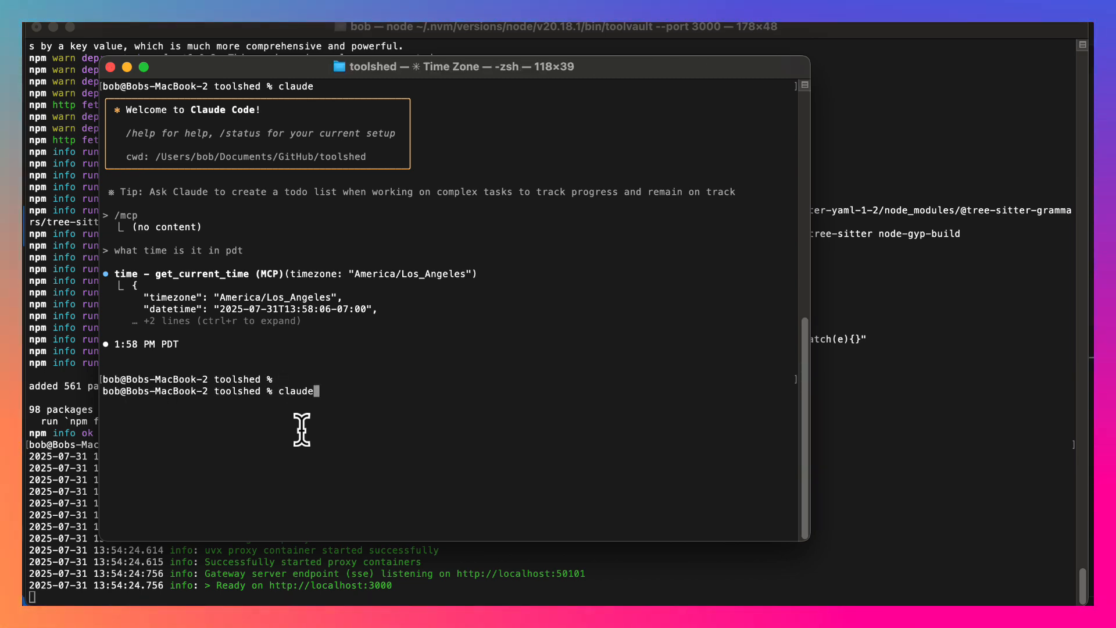
{"action": "key", "text": "Return"}
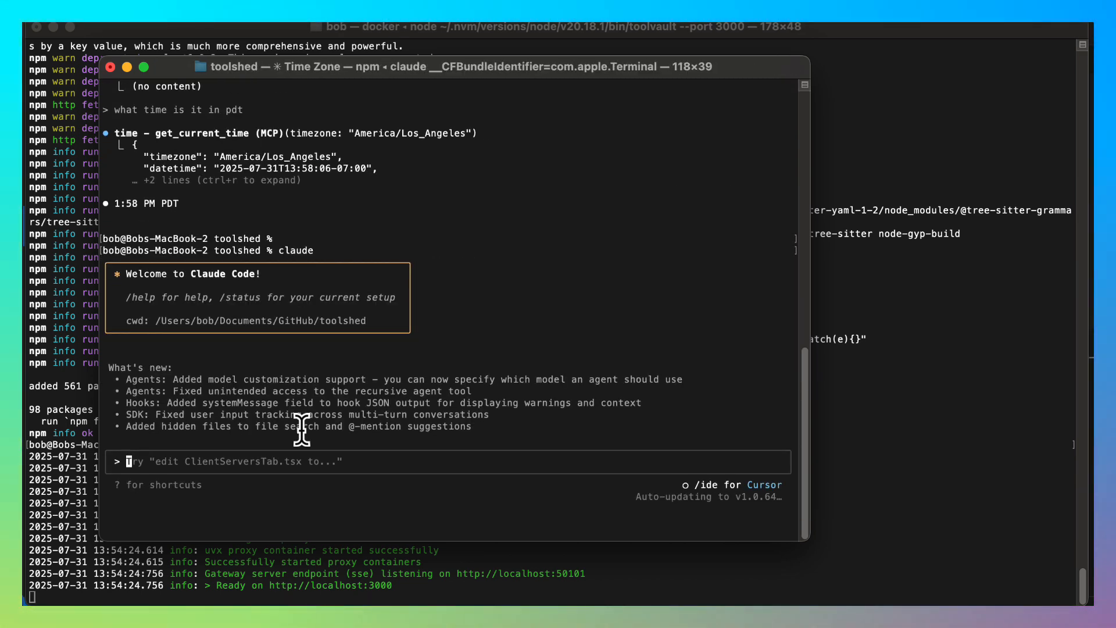
Check the MCP servers available to Claude Code with the /mcp command
{"action": "type", "text": "/m"}
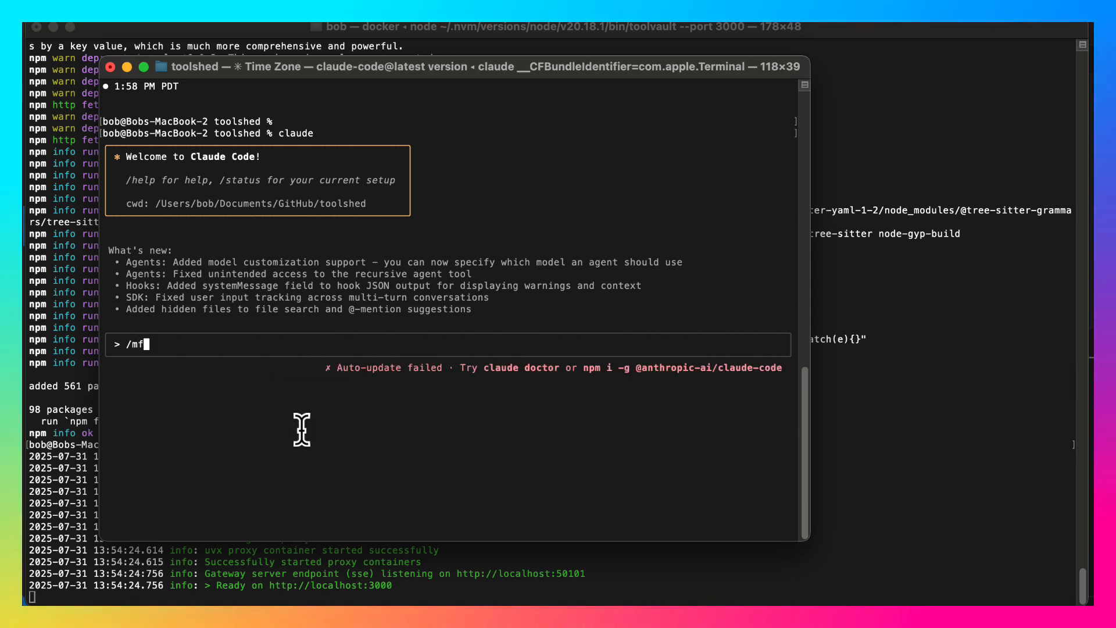
{"action": "key", "text": "BackSpace"}
{"action": "type", "text": "mcp"}
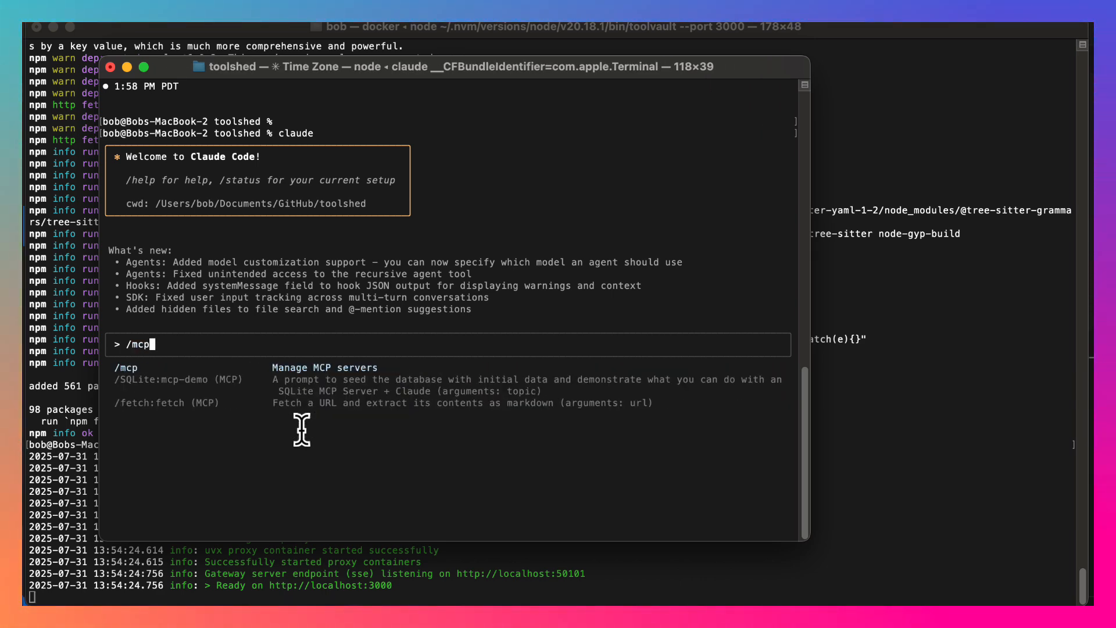
{"action": "key", "text": "Return"}
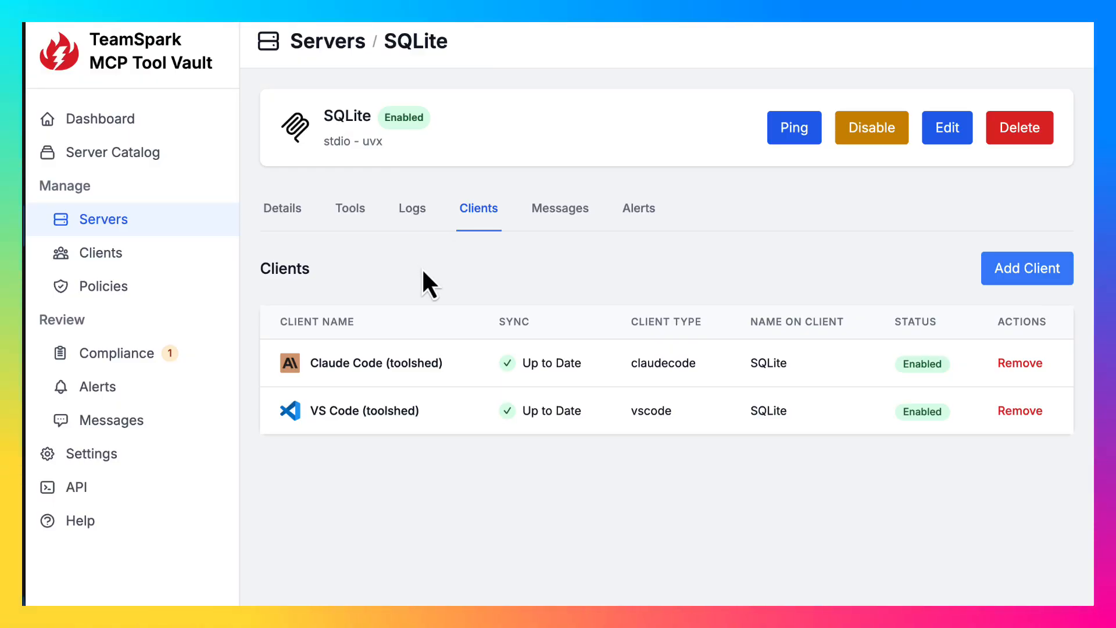
Switch back to TeamSpark MCP Tool Vault and review the lists of clients, servers and policies
{"action": "left_click", "coordinate": [103, 255]}
{"action": "scroll", "coordinate": [513, 346], "scroll_direction": "down", "scroll_amount": 1}
{"action": "scroll", "coordinate": [543, 436], "scroll_direction": "up", "scroll_amount": 1}
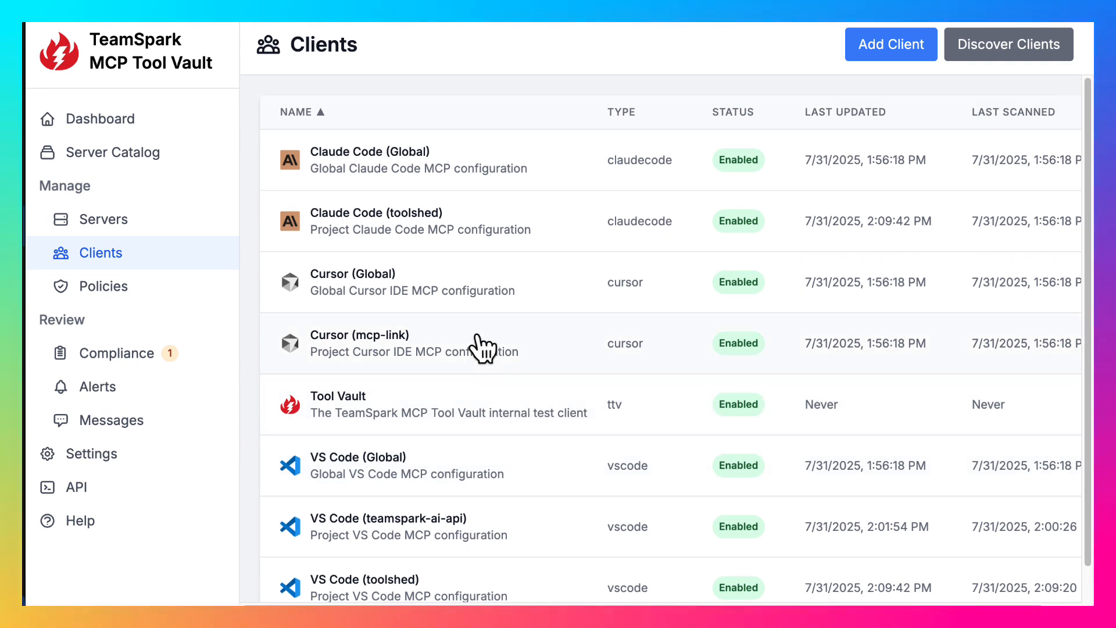
{"action": "left_click", "coordinate": [104, 223]}
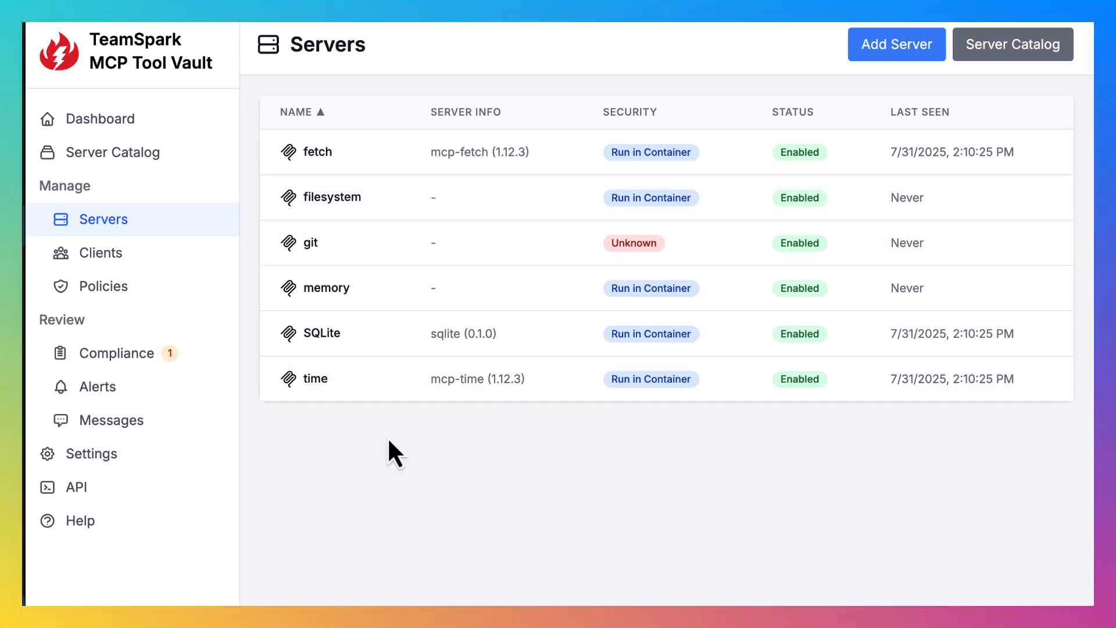
{"action": "left_click", "coordinate": [119, 285]}
{"action": "scroll", "coordinate": [469, 424], "scroll_direction": "down", "scroll_amount": 1}
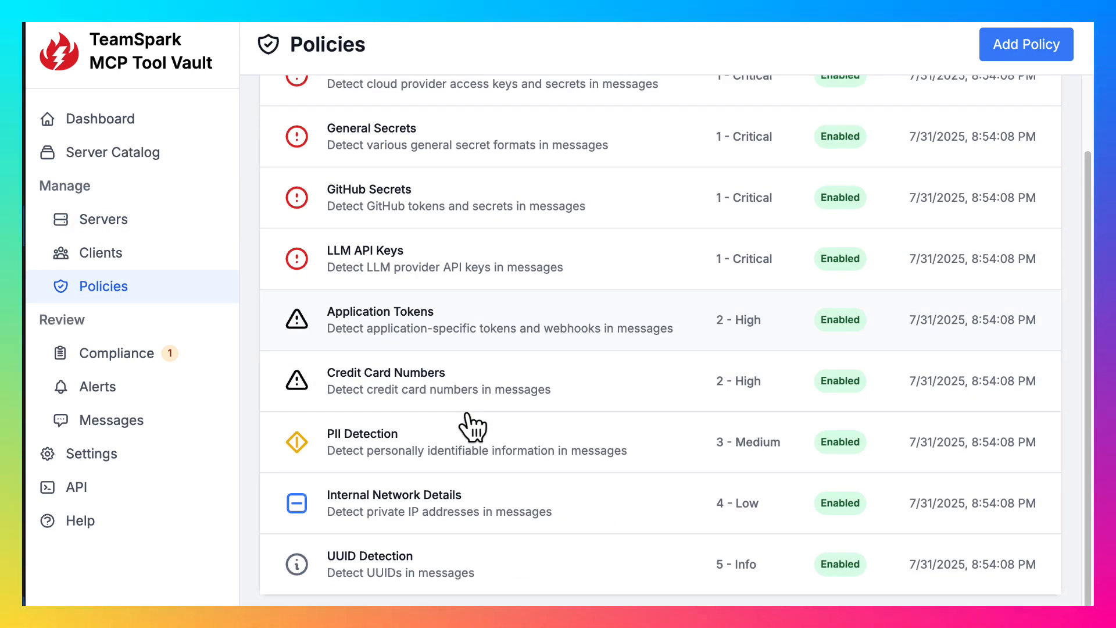
{"action": "scroll", "coordinate": [474, 428], "scroll_direction": "up", "scroll_amount": 1}
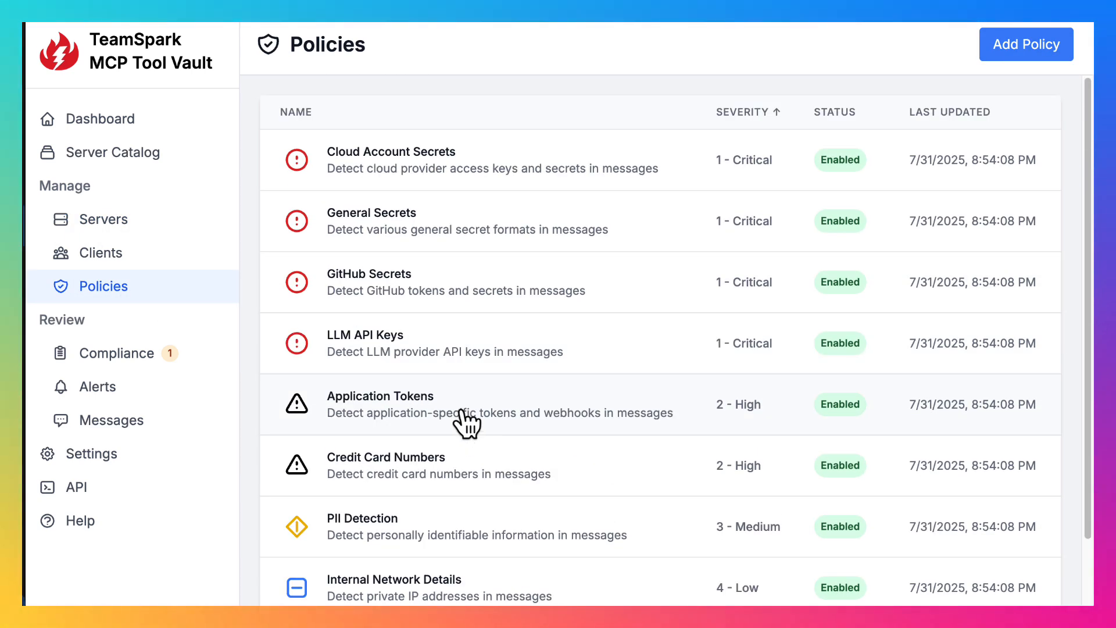
Review client compliance and inspect the servers assigned to VS Code (teamspark-ai-api), ending on the overall servers list
{"action": "left_click", "coordinate": [114, 356]}
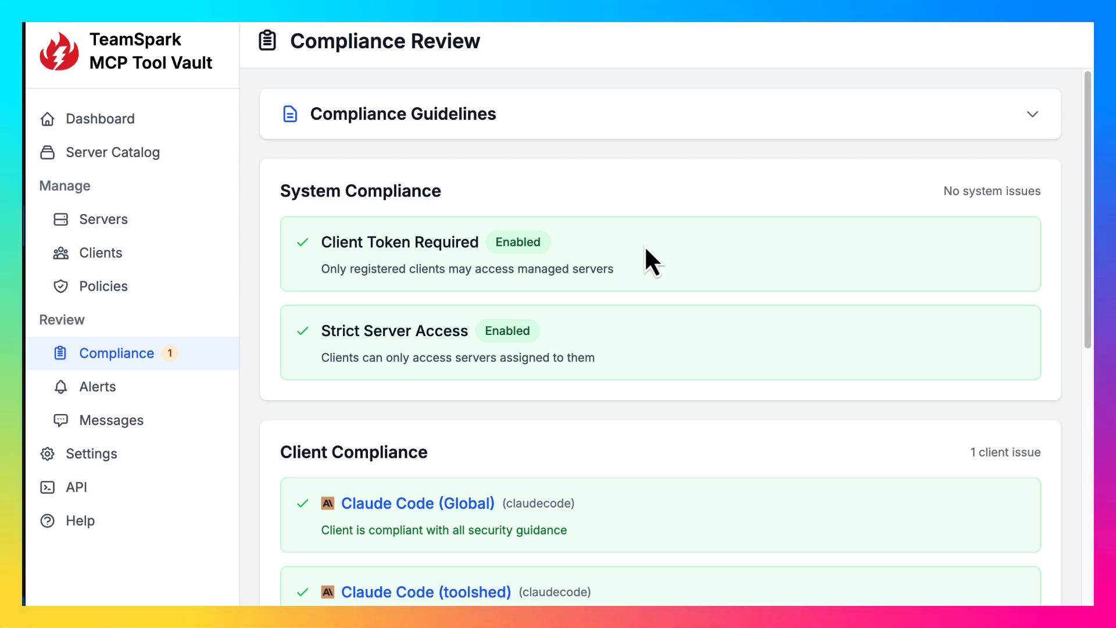
{"action": "scroll", "coordinate": [656, 243], "scroll_direction": "down", "scroll_amount": 2}
{"action": "scroll", "coordinate": [655, 242], "scroll_direction": "down", "scroll_amount": 6}
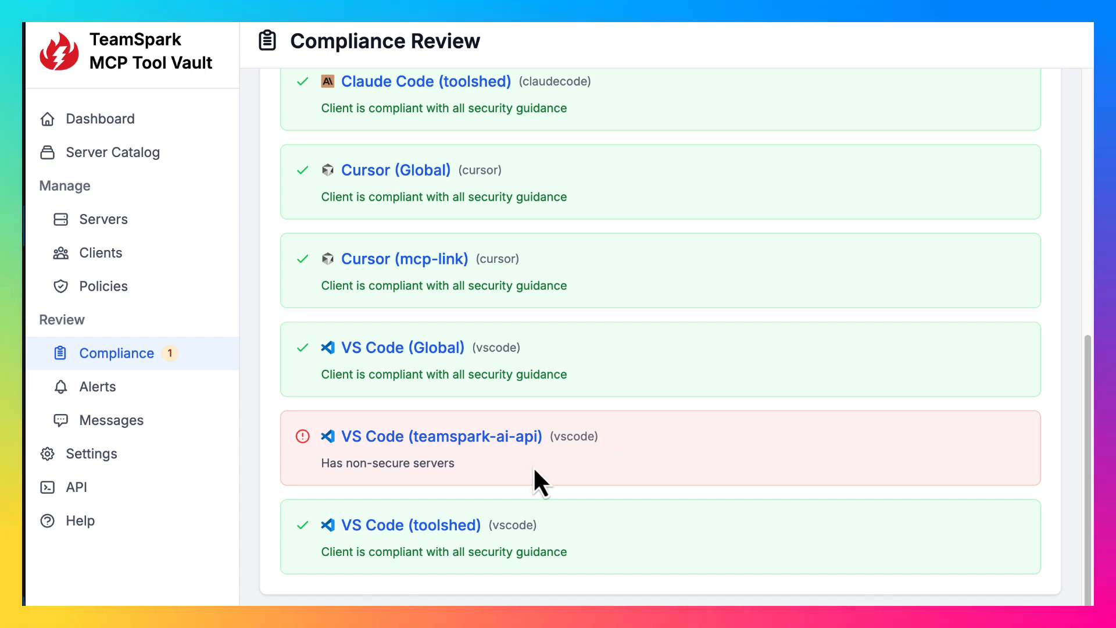
{"action": "left_click", "coordinate": [389, 437]}
{"action": "left_click", "coordinate": [357, 209]}
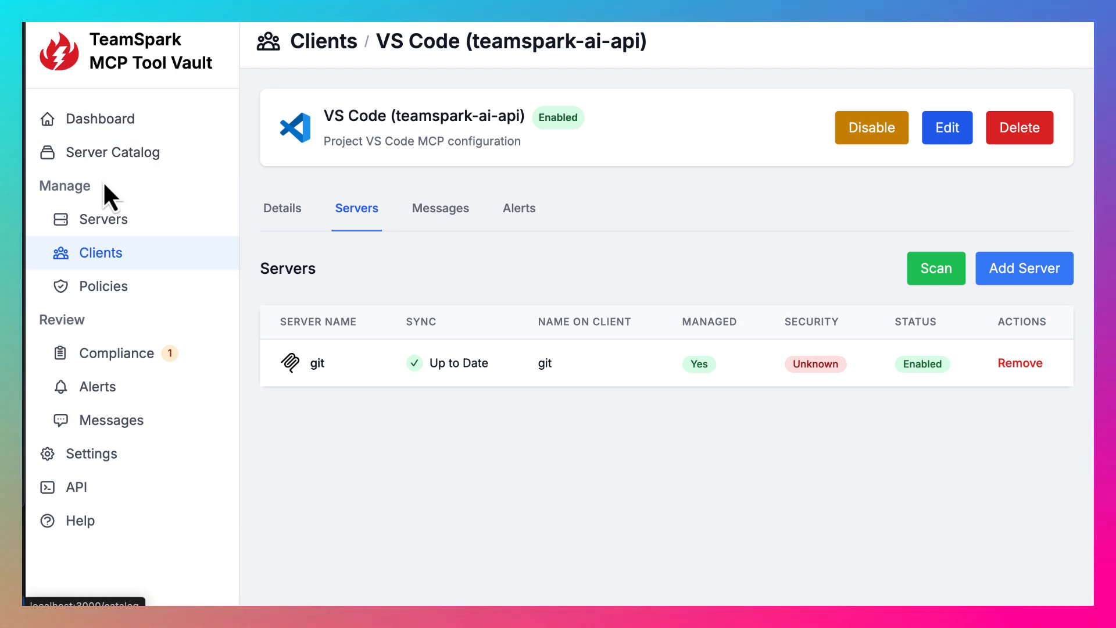
{"action": "left_click", "coordinate": [68, 222]}
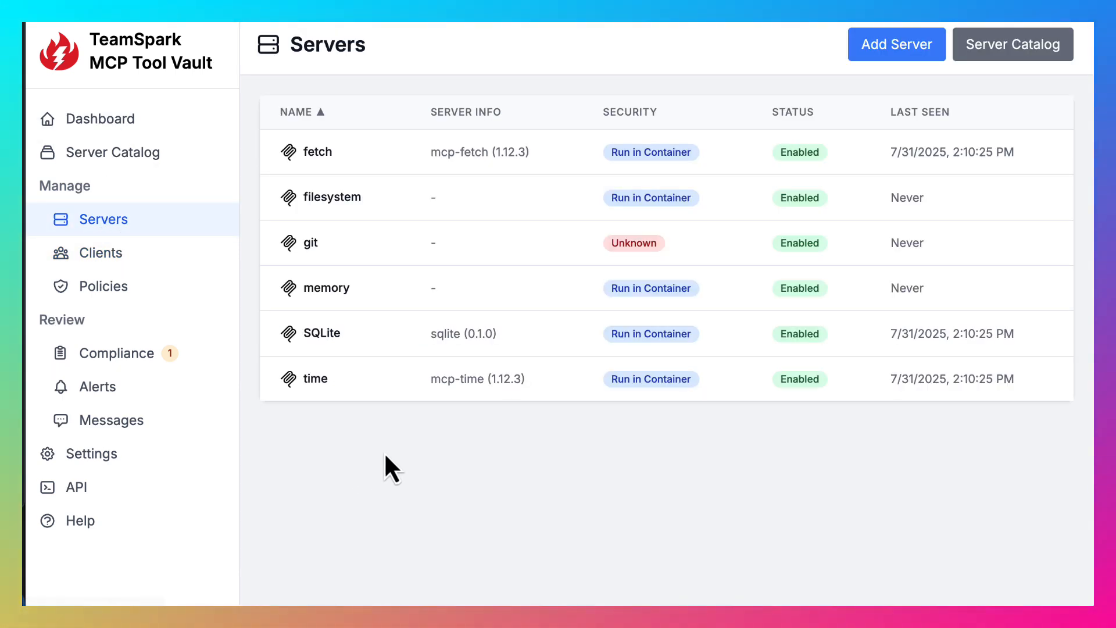